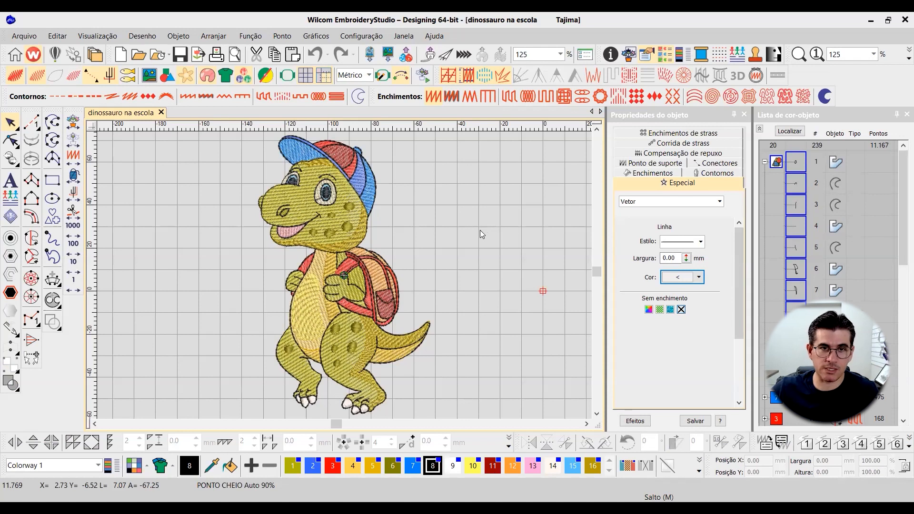
- Play the stitch-out simulation of the whole dinosaur design at 19080 s/m, and leave the simulation
key("shift+r")
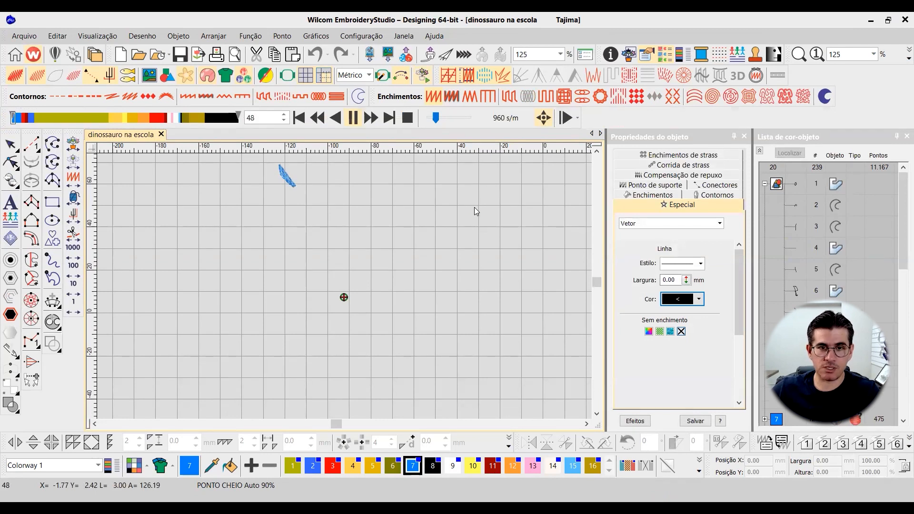
scroll(474, 207, "down", 1)
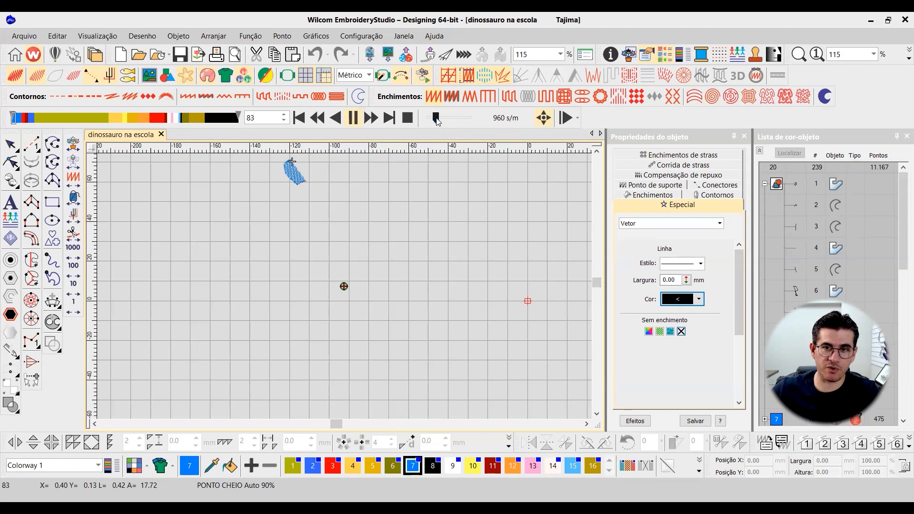
left_click_drag(436, 118, 455, 121)
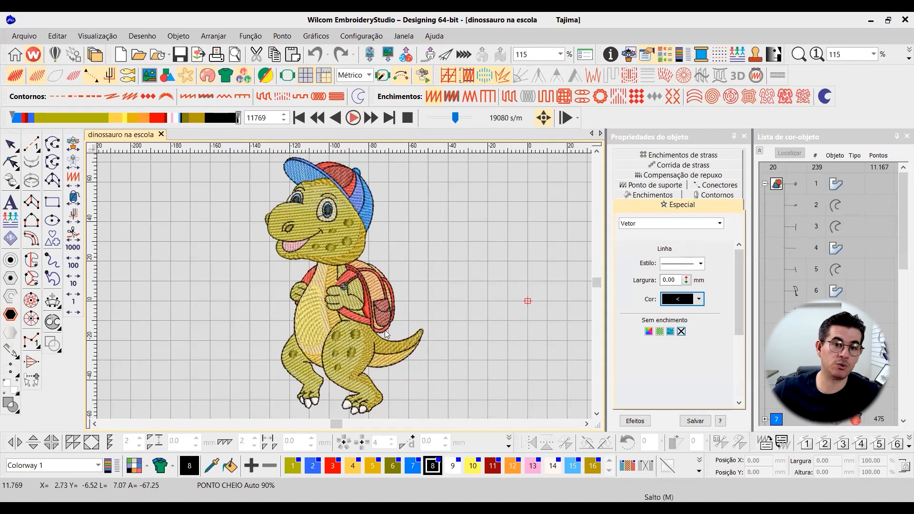
left_click(11, 144)
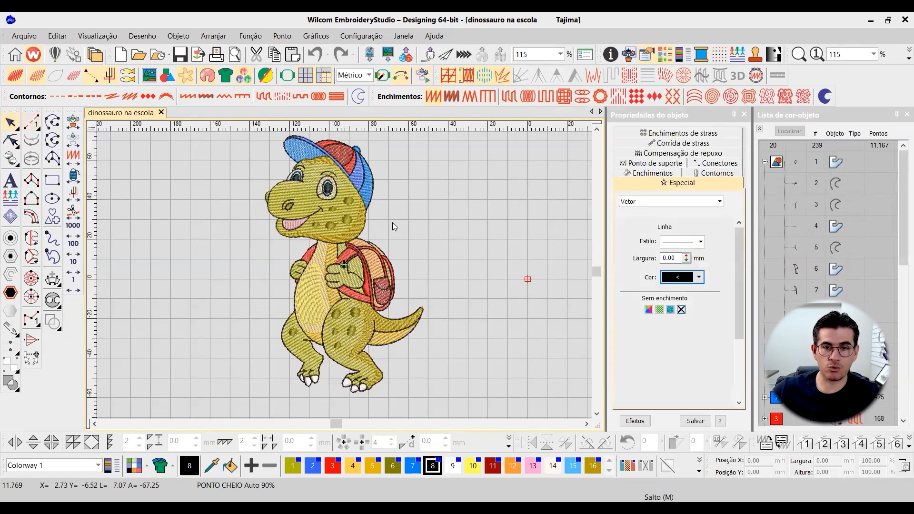
- Enable the first underlay on the dinosaur's green head fill and set its type to Ponto corrido para borda
key("b")
left_click_drag(233, 140, 429, 253)
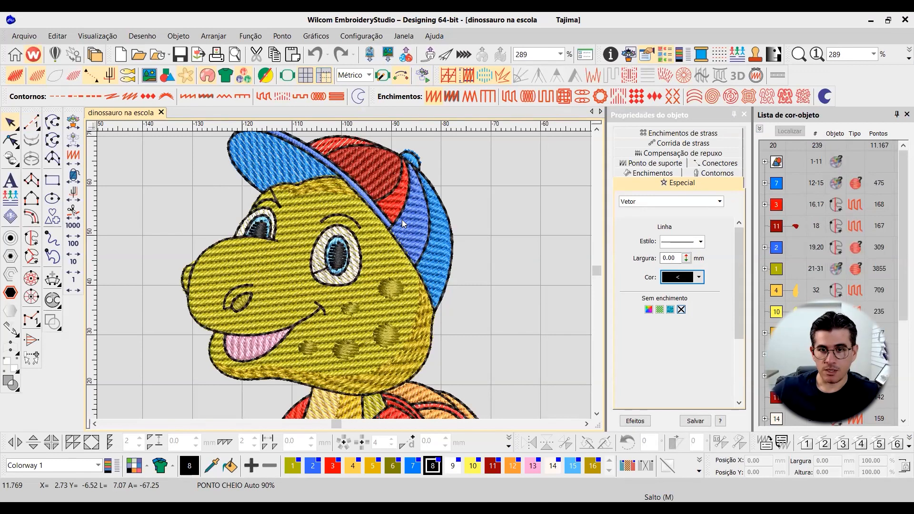
key("t")
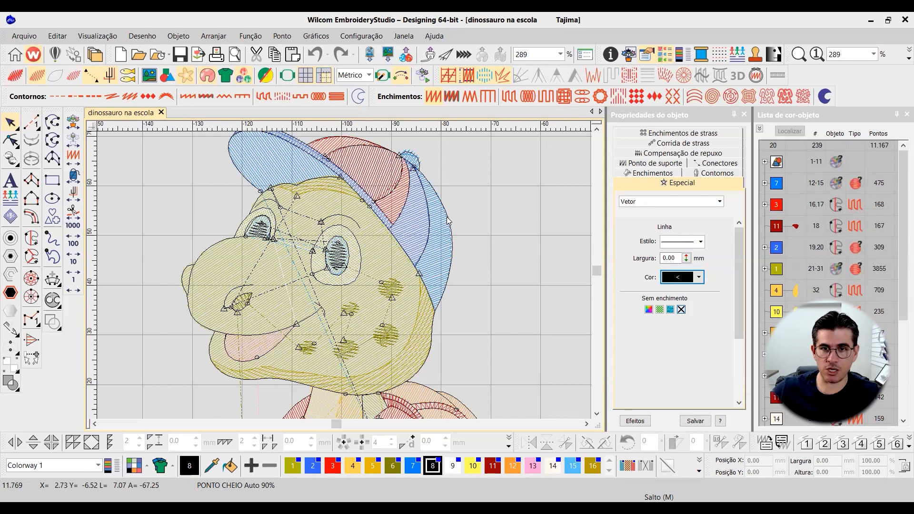
key("t")
key("t")
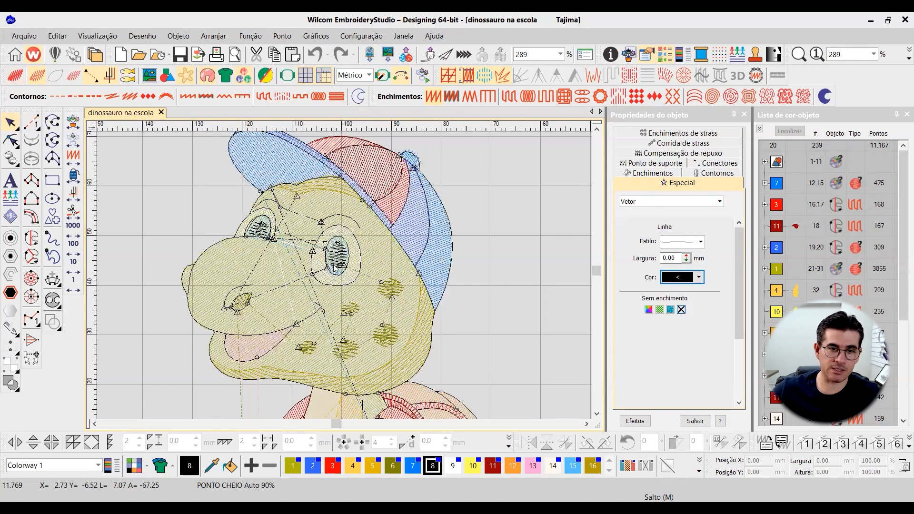
left_click(253, 276)
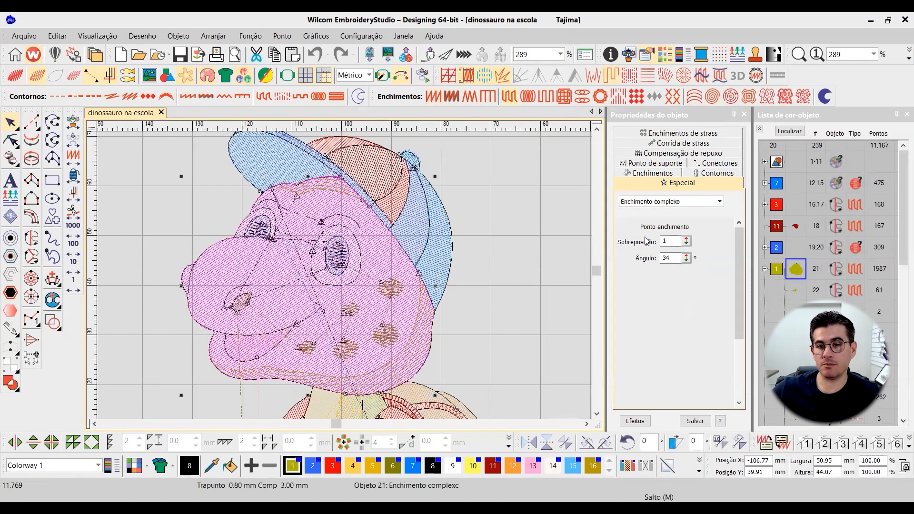
left_click(664, 166)
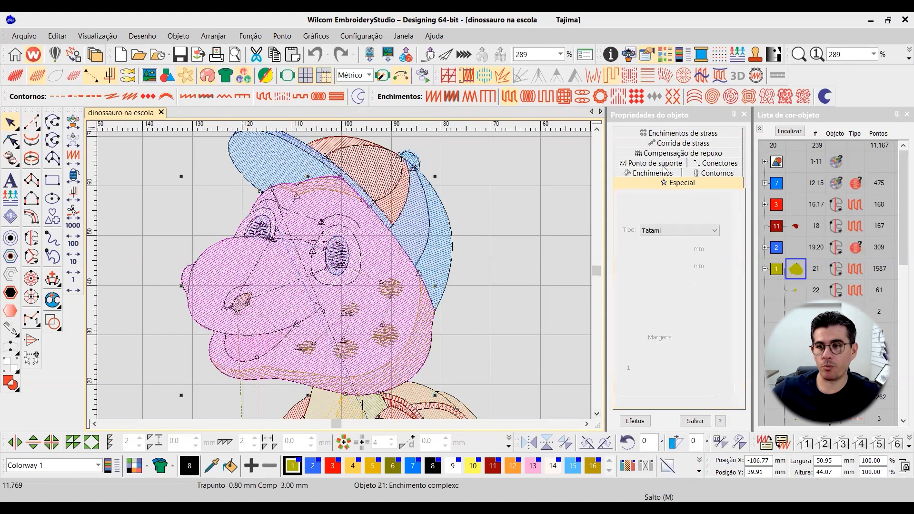
left_click(652, 208)
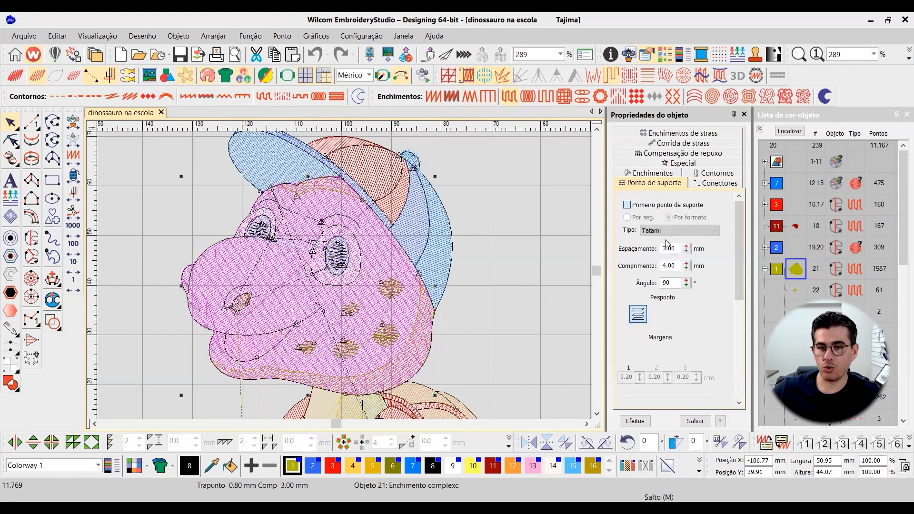
left_click(676, 231)
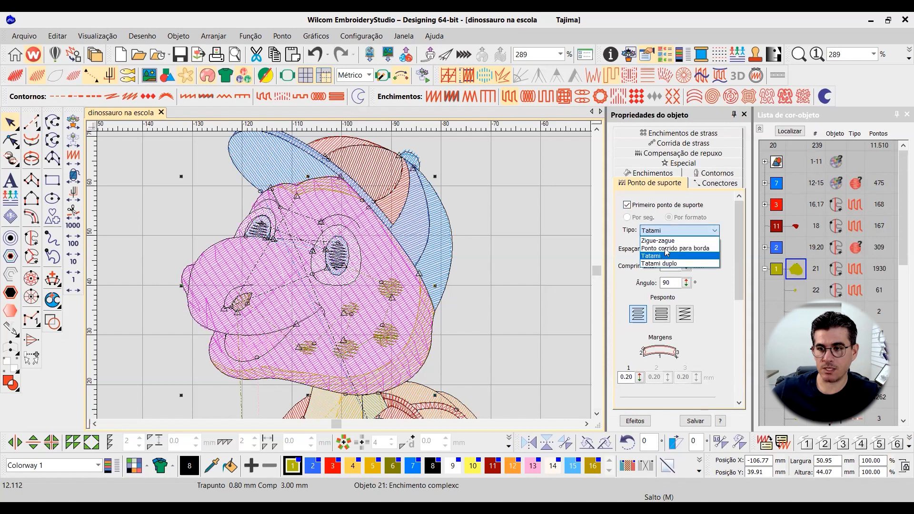
left_click(662, 249)
- Enable the second underlay on the head fill and set the first underlay's margin to 0.20 mm
left_click_drag(739, 245, 739, 332)
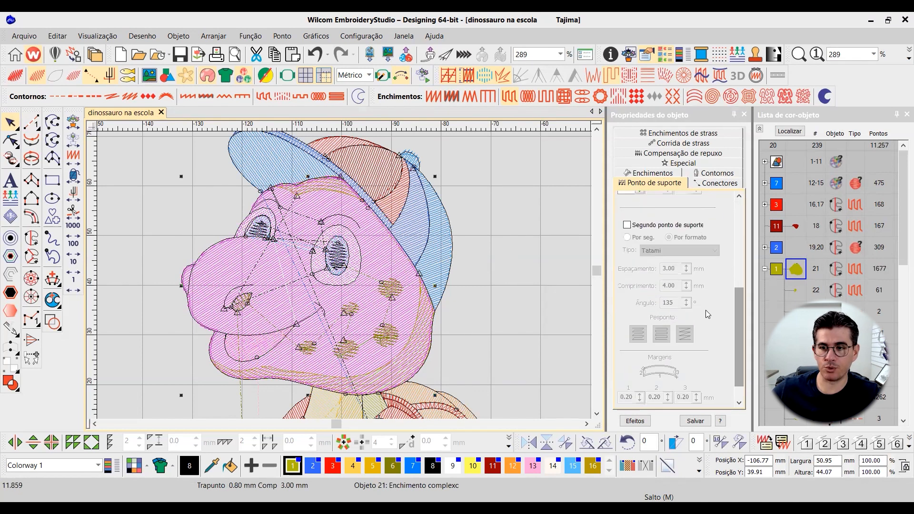
left_click(627, 226)
scroll(740, 204, "up", 3)
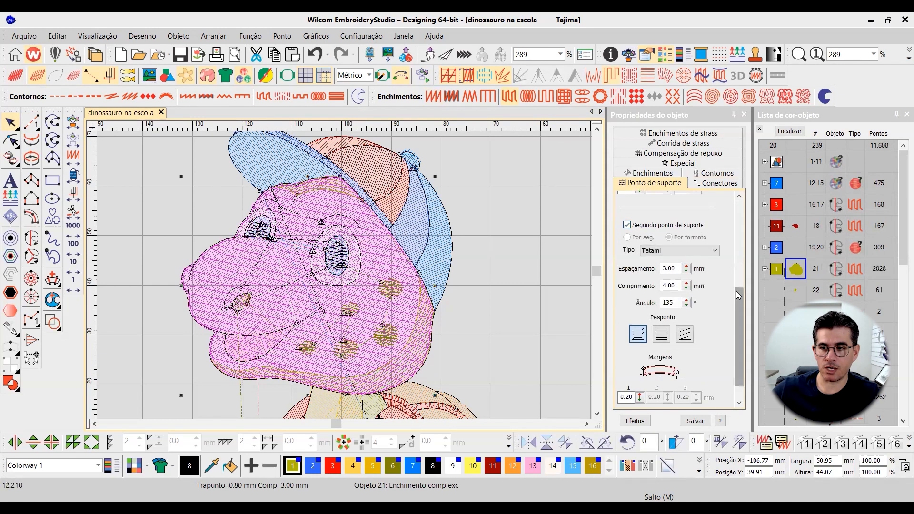
scroll(682, 230, "up", 3)
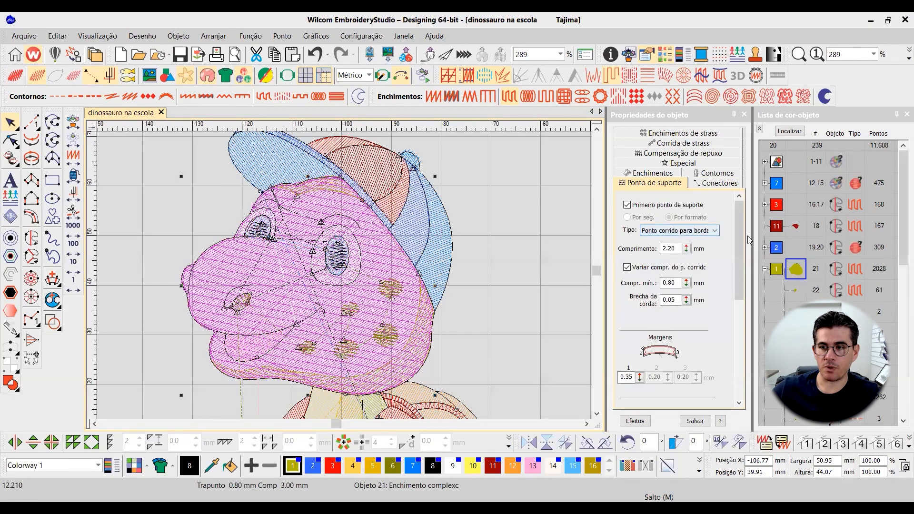
scroll(641, 284, "down", 3)
double_click(626, 273)
type("0.20")
- Set the head fill's second underlay to Ponto corrido para borda with a margin of 0.65 mm
scroll(738, 278, "down", 3)
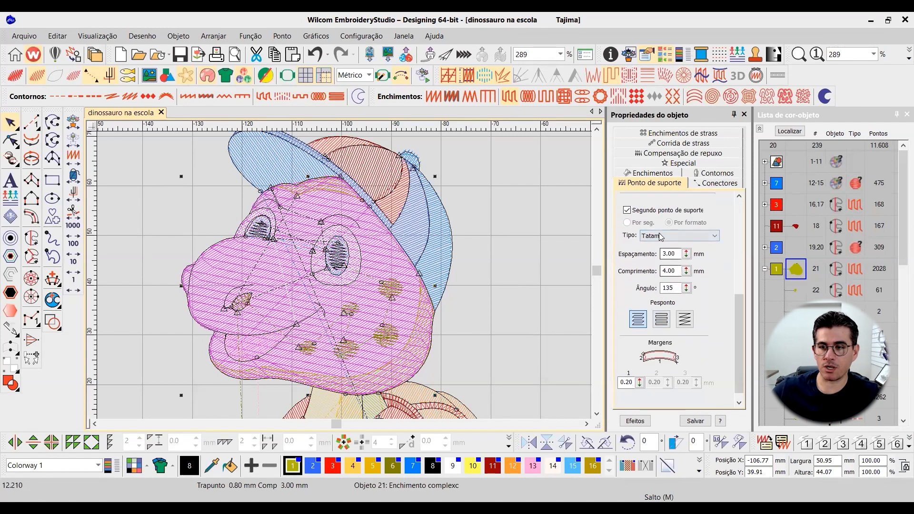
key("Return")
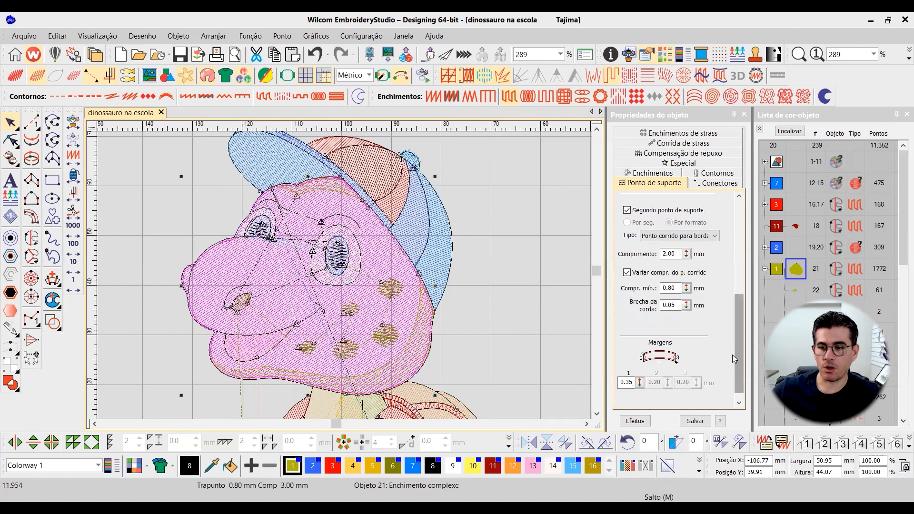
double_click(626, 372)
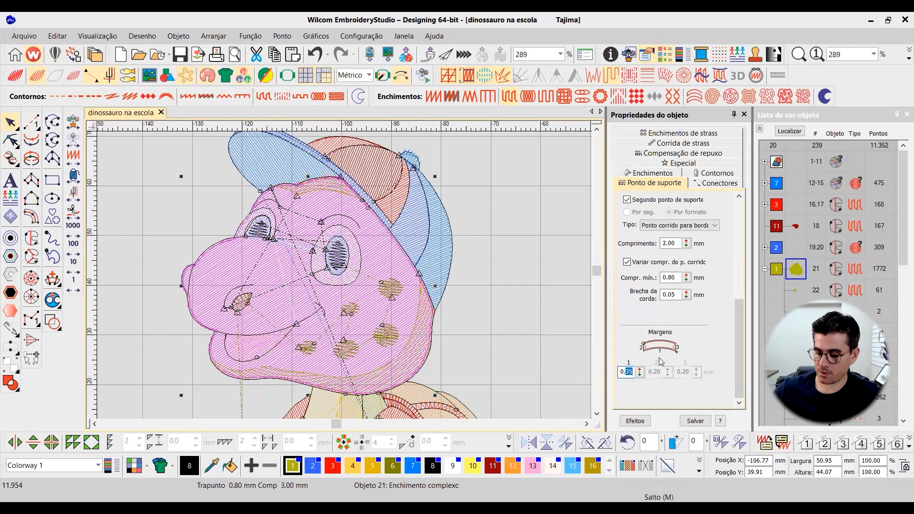
type("0.65")
key("Return")
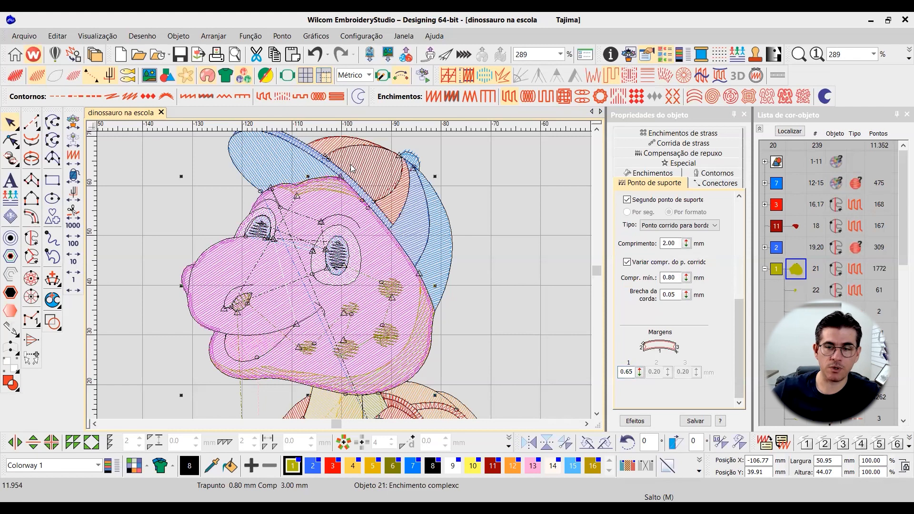
- Isolate the head fill to examine its edge-run underlays in stitch and realistic views, and restore the view of the whole design
key("shift+s")
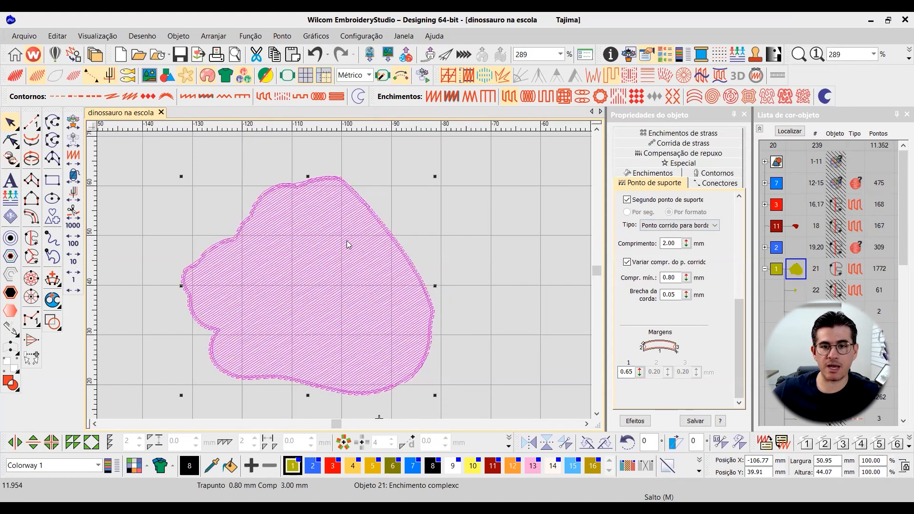
scroll(378, 270, "up", 2)
scroll(378, 270, "up", 2)
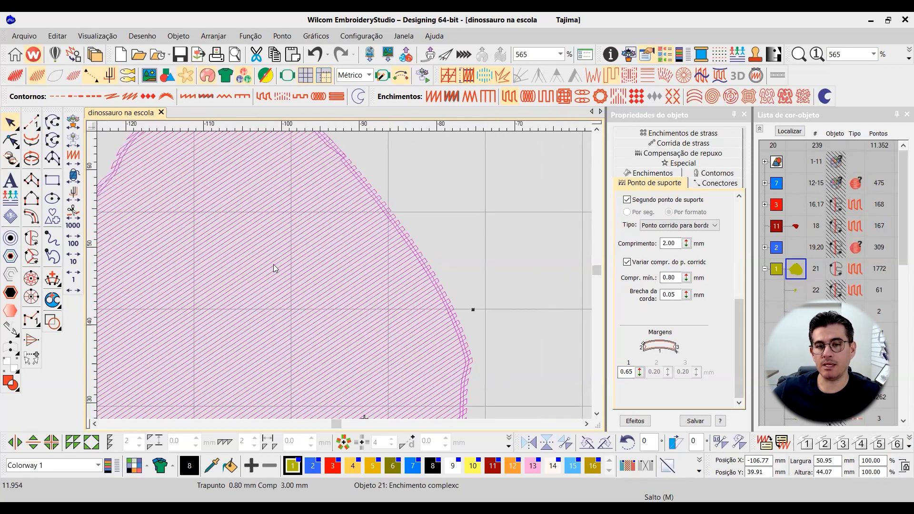
scroll(350, 276, "down", 1)
scroll(351, 274, "up", 2)
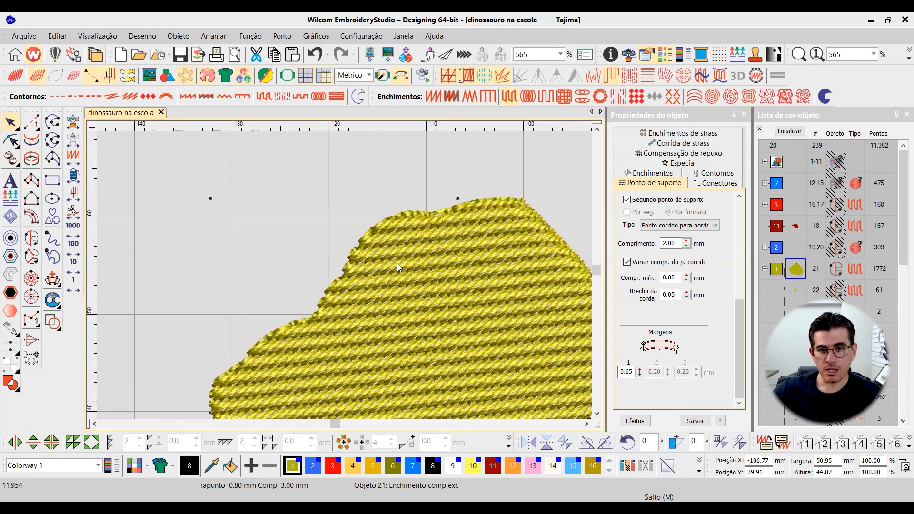
scroll(411, 292, "down", 3)
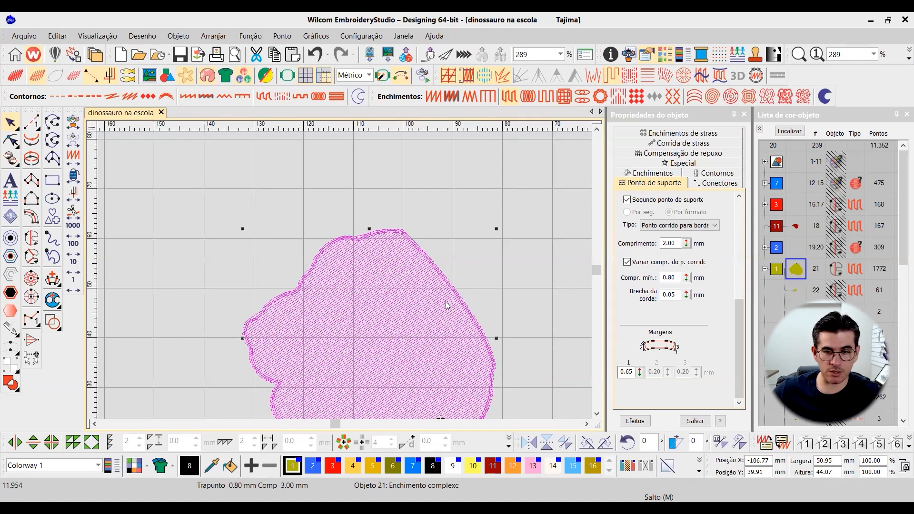
left_click(503, 175)
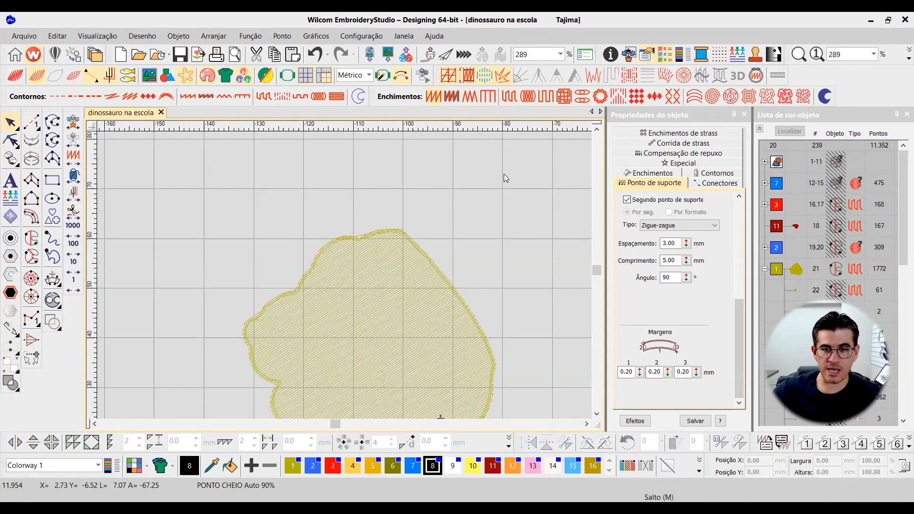
key("t")
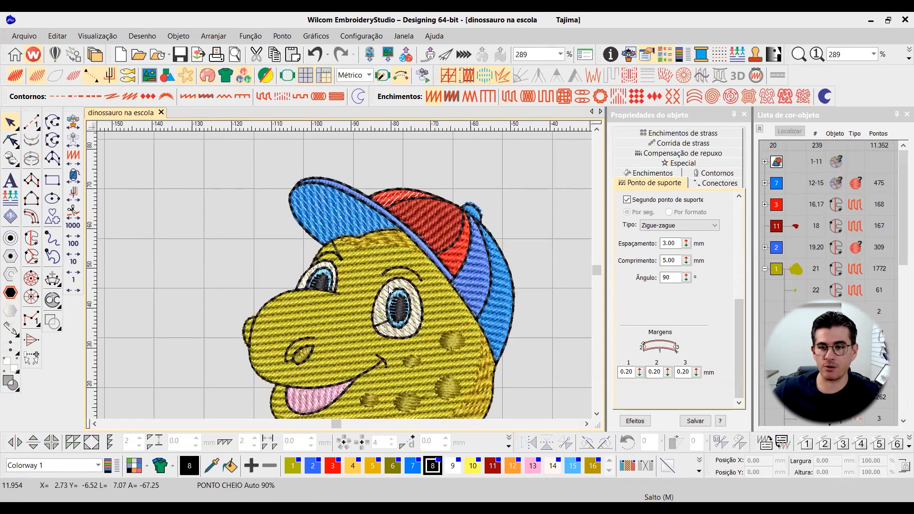
scroll(322, 276, "down", 2)
scroll(322, 277, "down", 3)
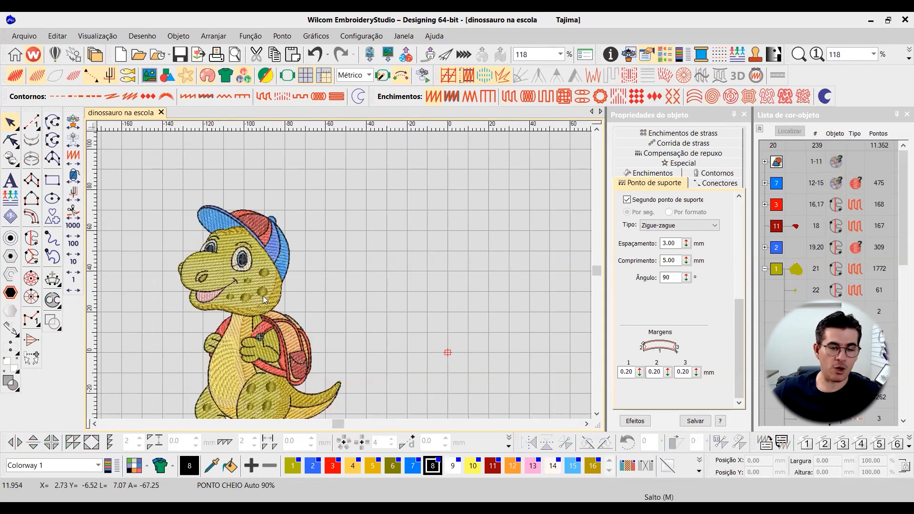
key("0")
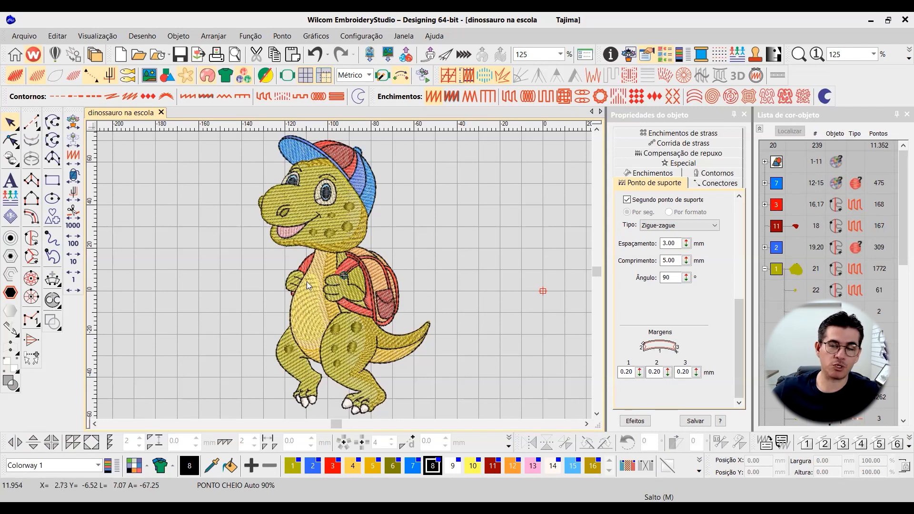
- Compare the underlay settings of the head fill and the blue cap panel, and examine the stitching of the backpack, legs and tail
scroll(330, 214, "up", 1)
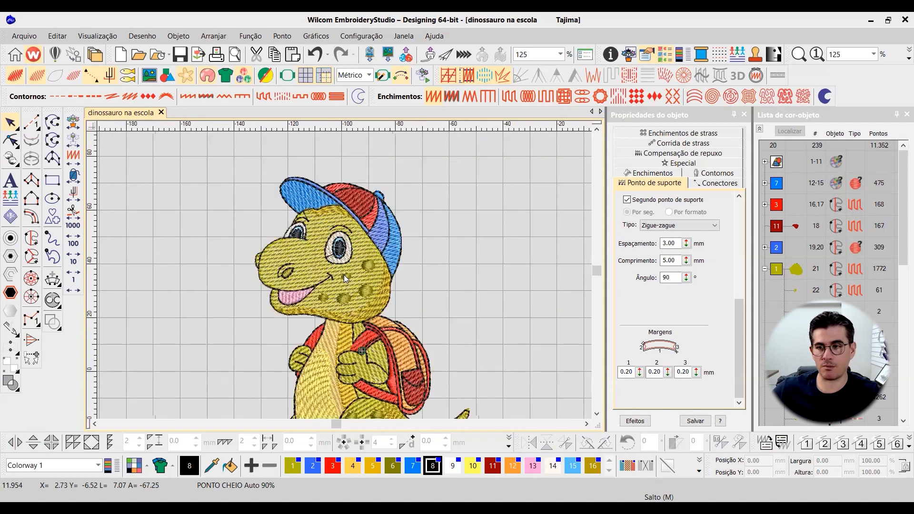
scroll(344, 275, "up", 2)
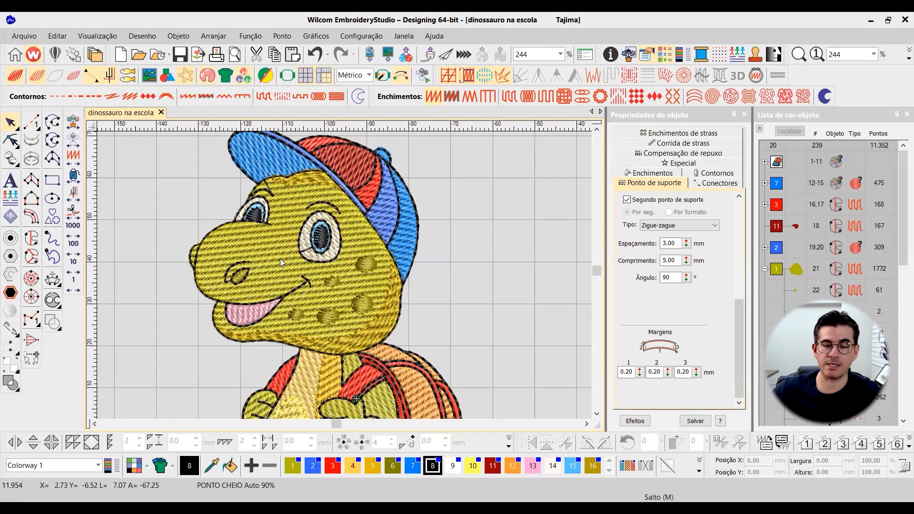
key("t")
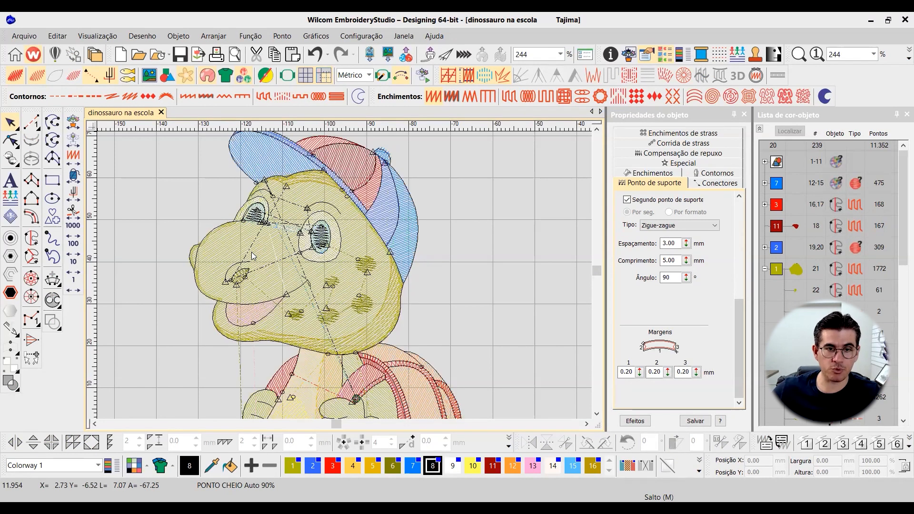
scroll(310, 268, "up", 1)
left_click(327, 286)
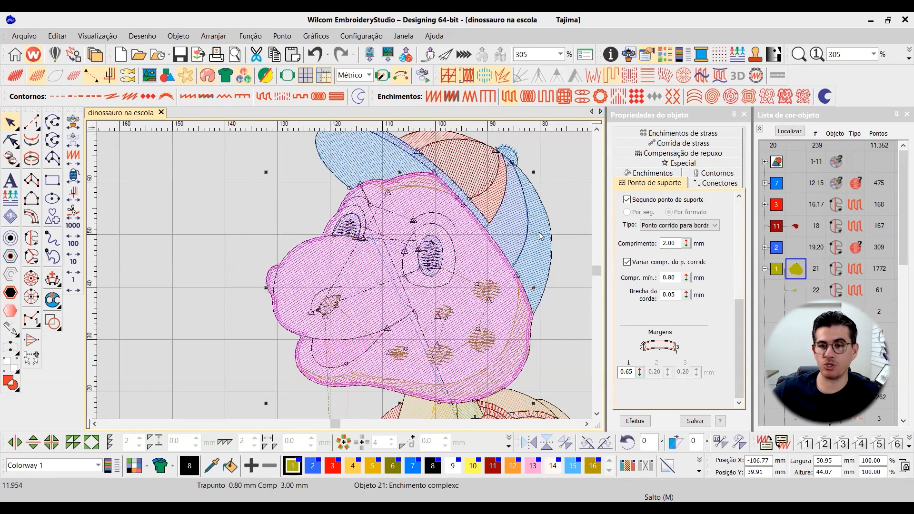
left_click(518, 228)
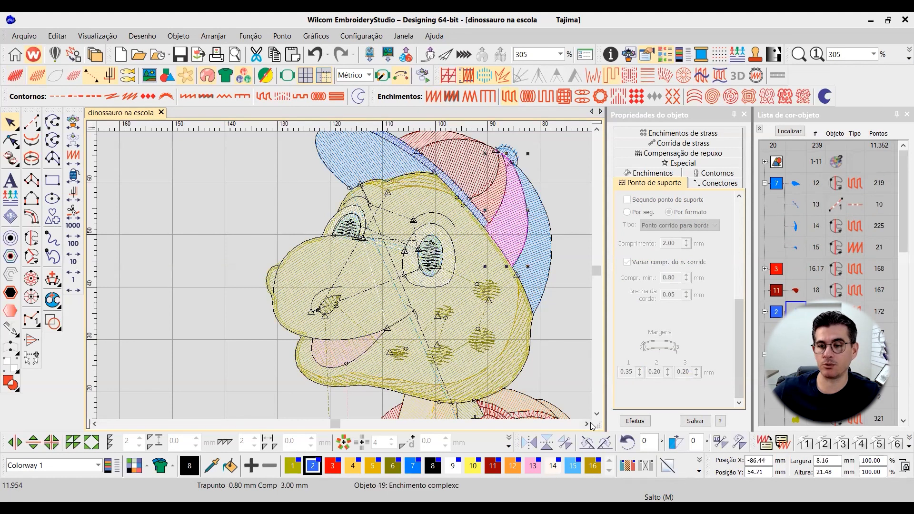
left_click(597, 414)
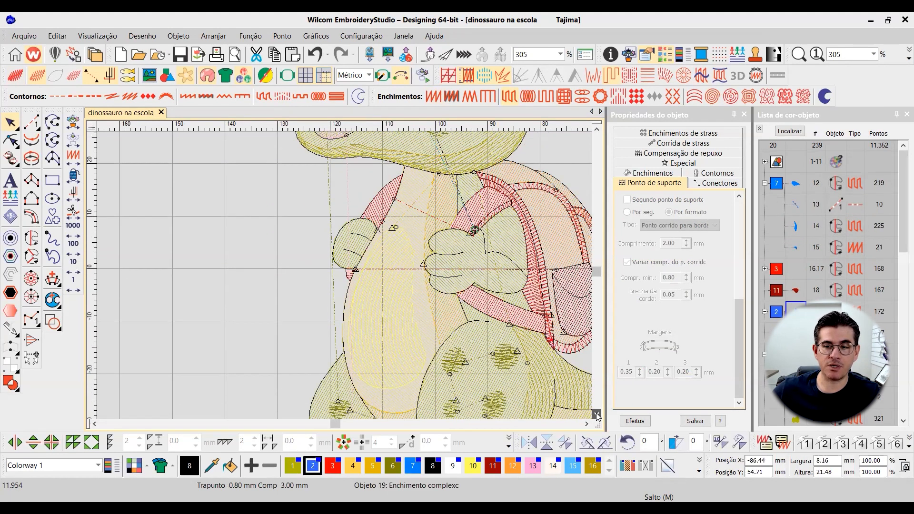
left_click(587, 424)
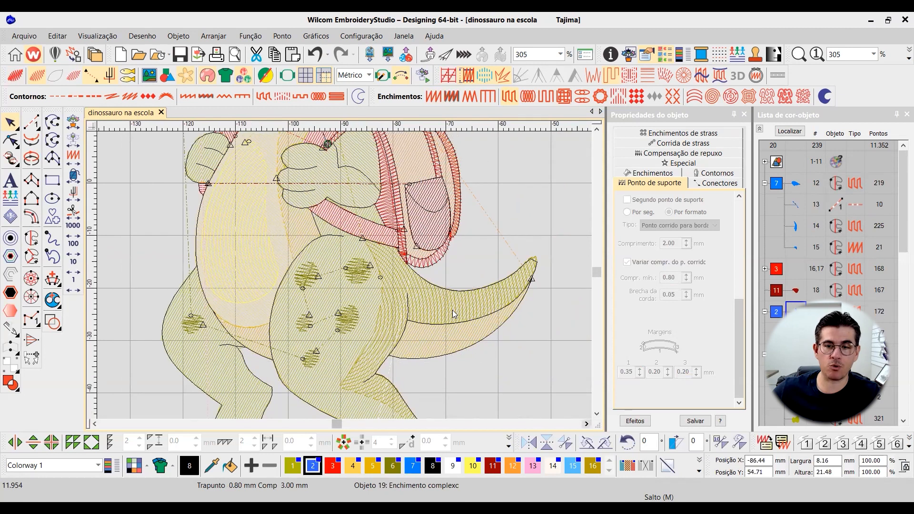
key("t")
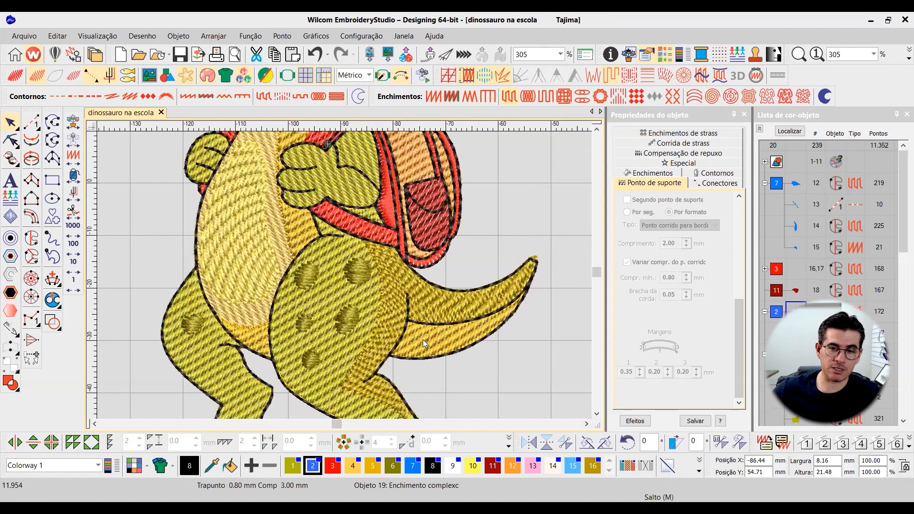
key("t")
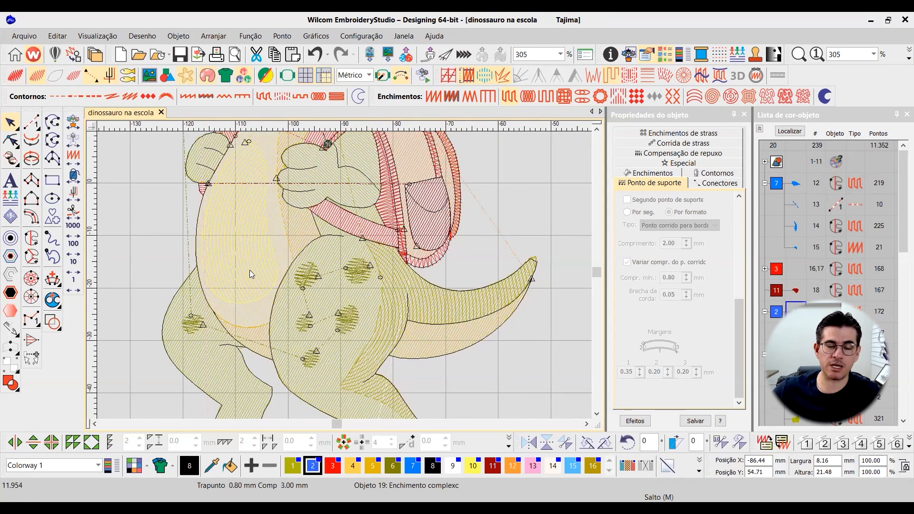
- Try moving the shading fill beside the belly out of place, and undo the move
left_click(281, 239)
left_click(295, 236)
left_click_drag(306, 234, 311, 250)
key("ctrl+z")
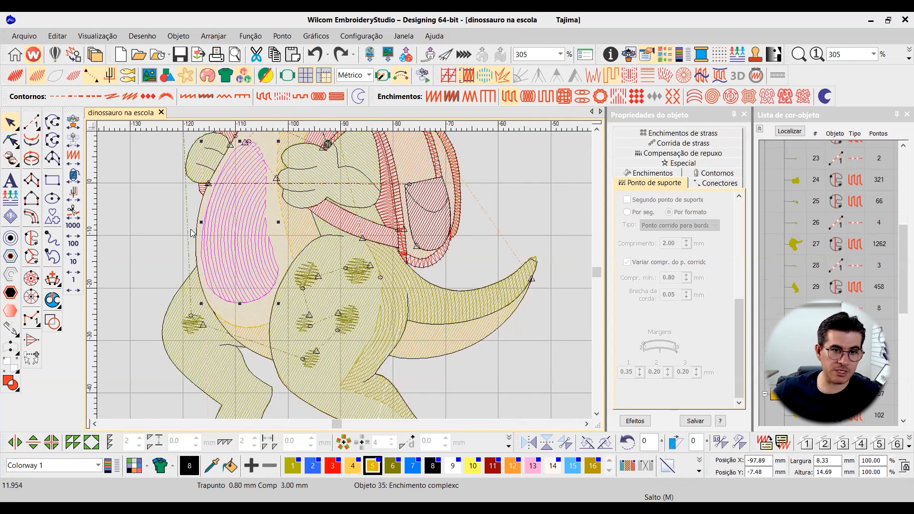
- Move the light yellow belly highlight aside to expose the belly stitching beneath it in realistic view, and undo the move
left_click(259, 243)
left_click(268, 244)
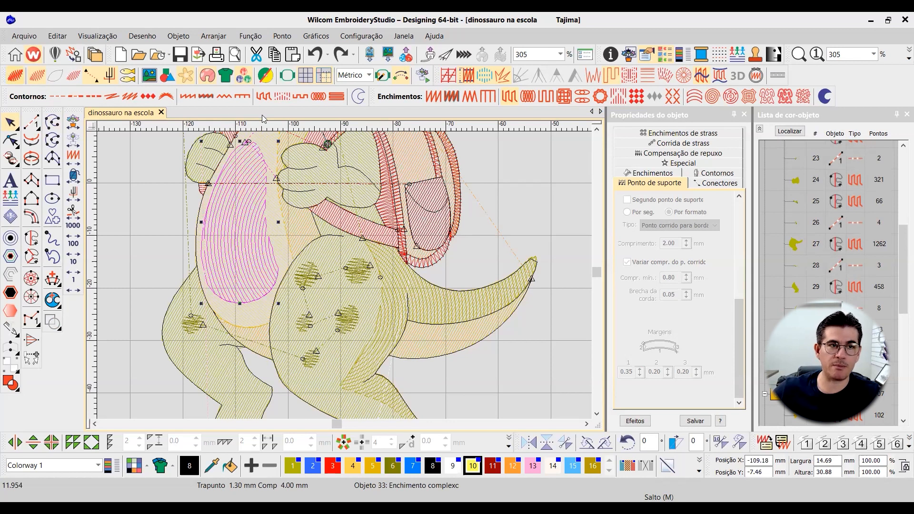
left_click(783, 135)
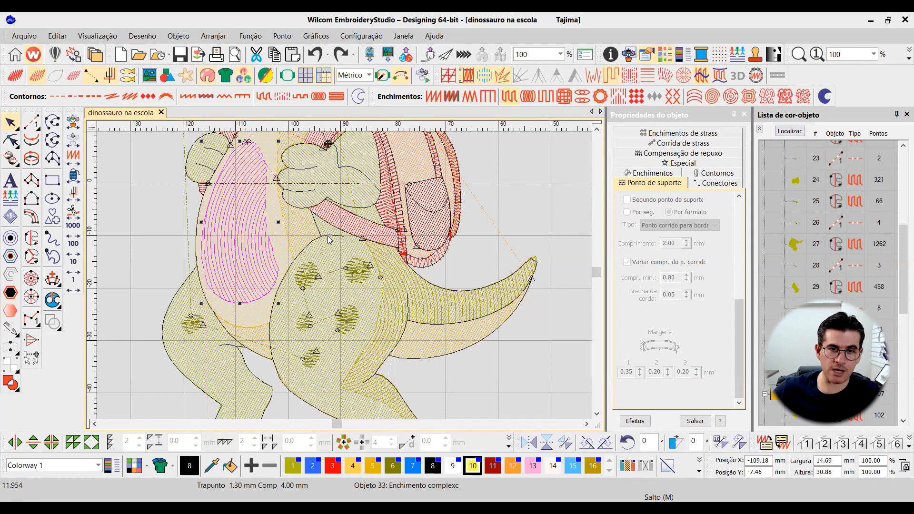
left_click_drag(237, 221, 160, 222)
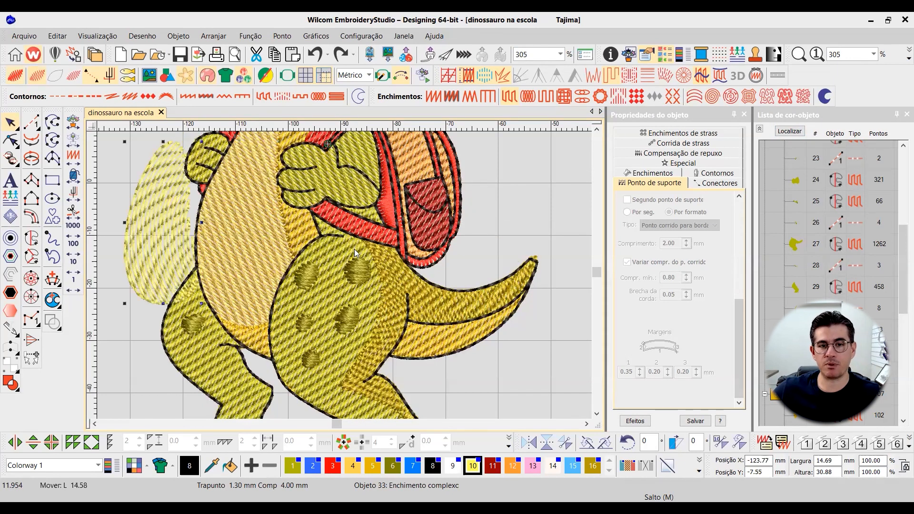
key("ctrl+z")
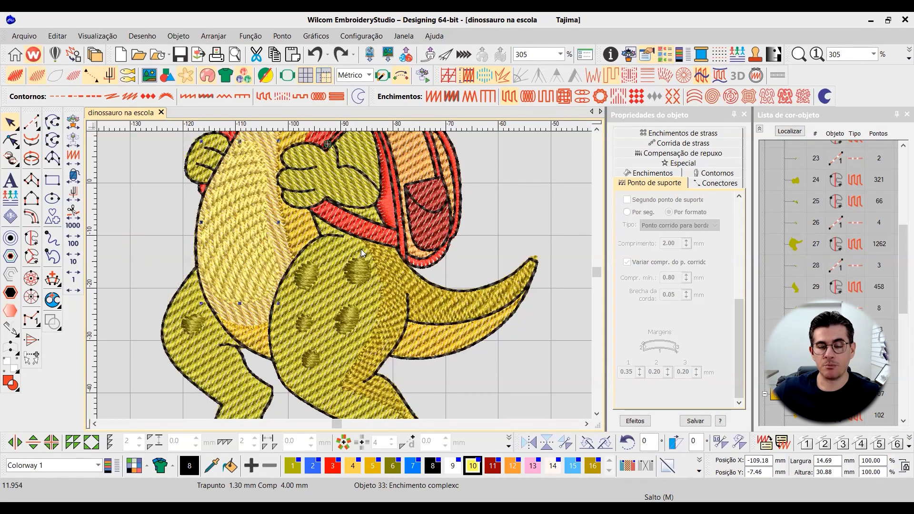
- Examine how the belly fill and its light yellow highlight overlap, selecting each and switching between stitch and realistic views
left_click(287, 228)
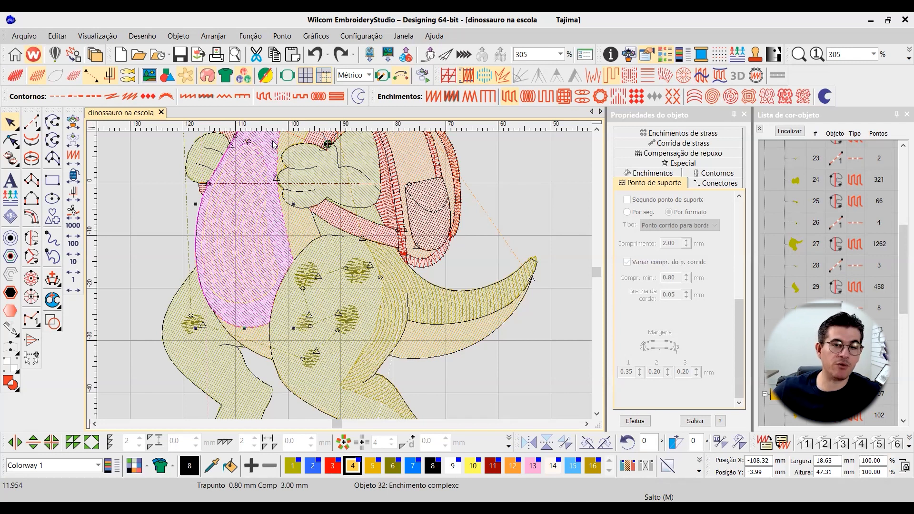
left_click(597, 129)
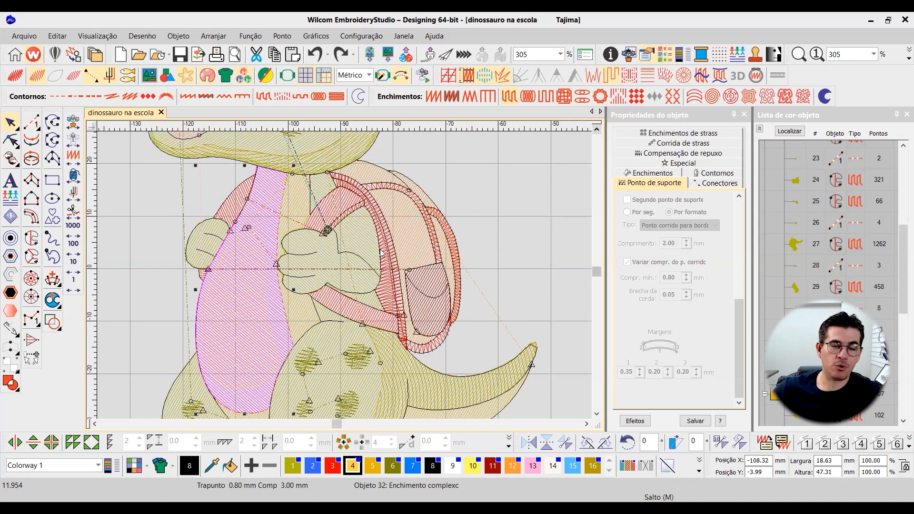
left_click(264, 305)
key("t")
key("t")
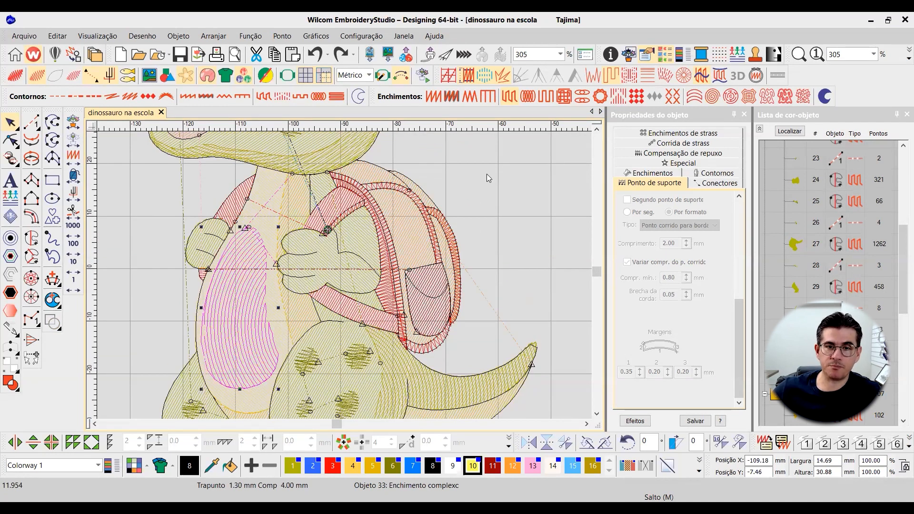
- Examine the stitching of the dark satin spots on the cheek over the head fill
left_click(597, 129)
left_click(597, 129)
left_click(597, 129)
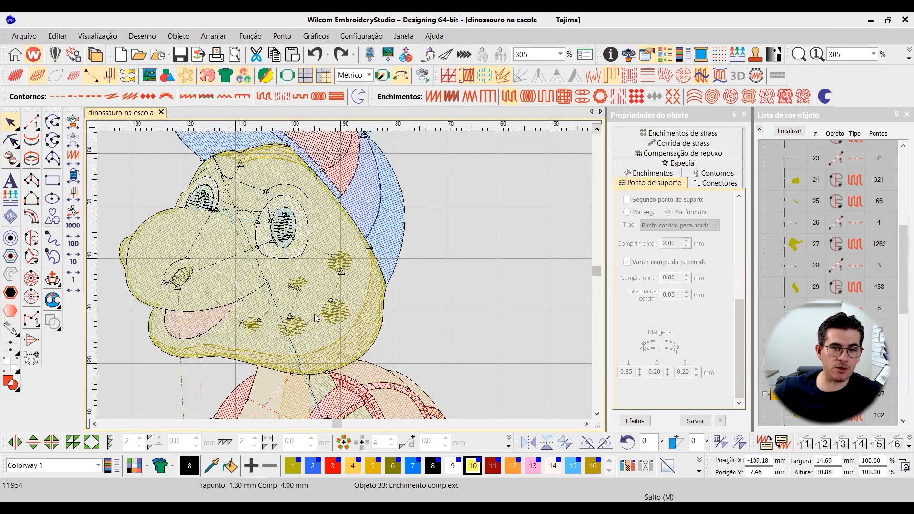
left_click(339, 308)
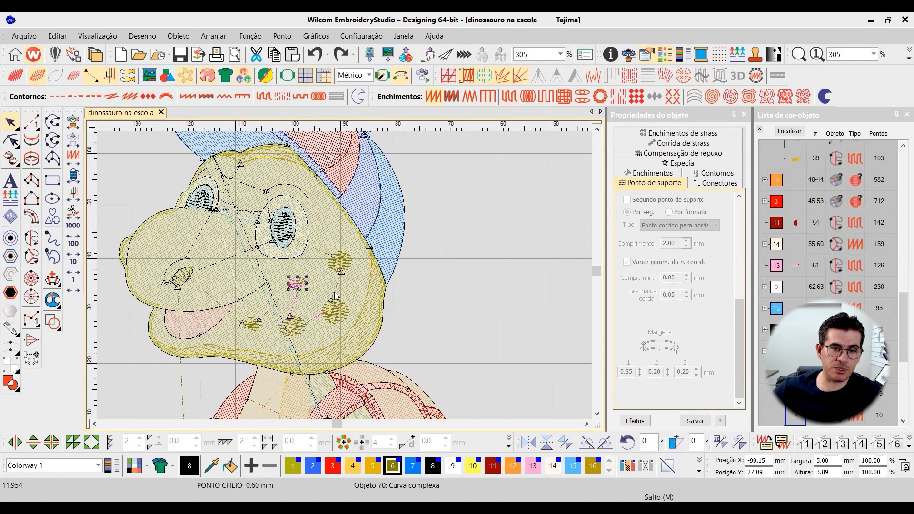
key("t")
key("Tab")
key("t")
scroll(373, 281, "up", 3)
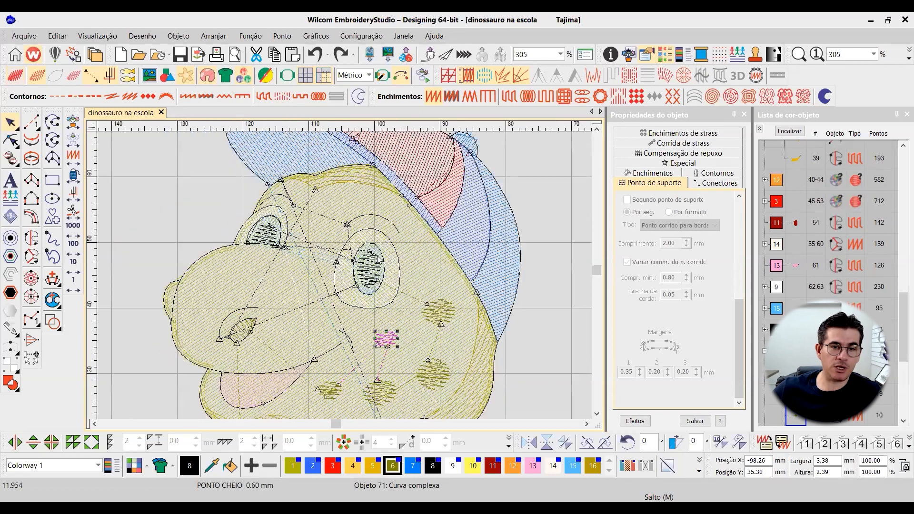
- Examine the large eye's white fill over the head fill, comparing close-up stitch and realistic views
left_click(372, 282)
key("t")
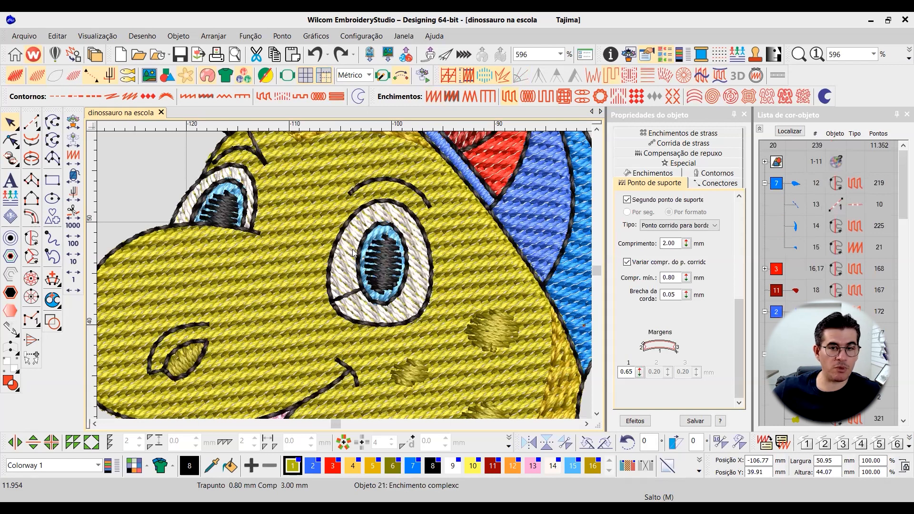
key("t")
key("t")
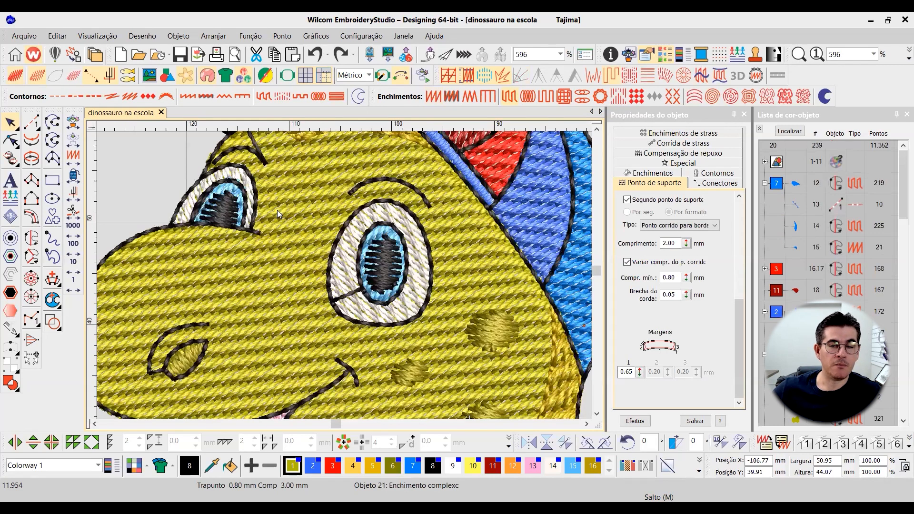
left_click(352, 241)
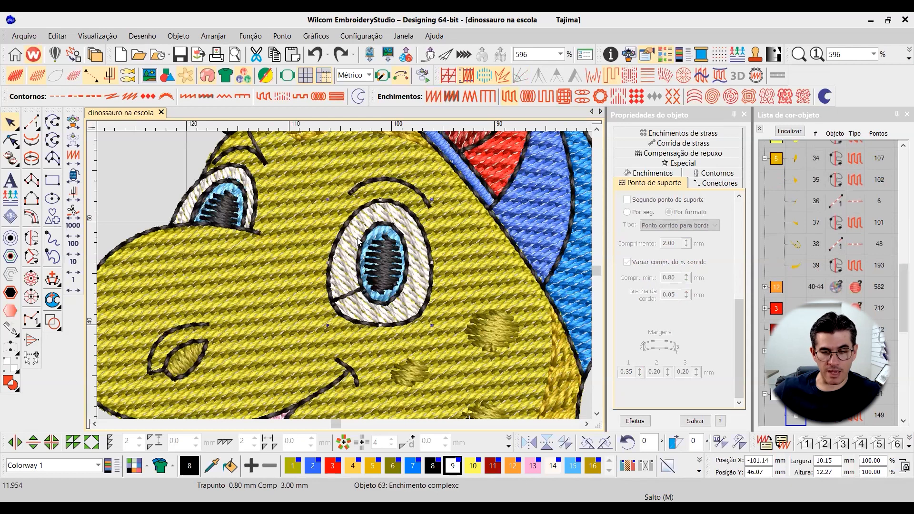
key("t")
key("t")
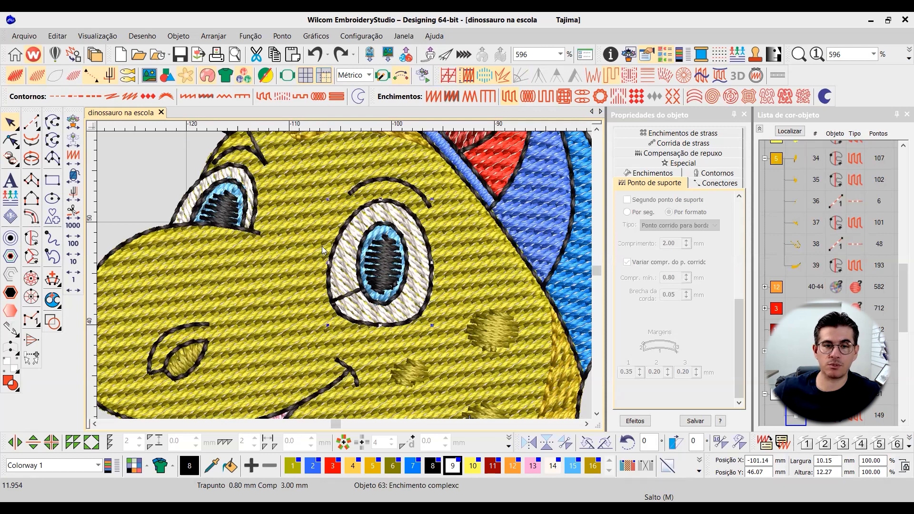
scroll(347, 248, "up", 2)
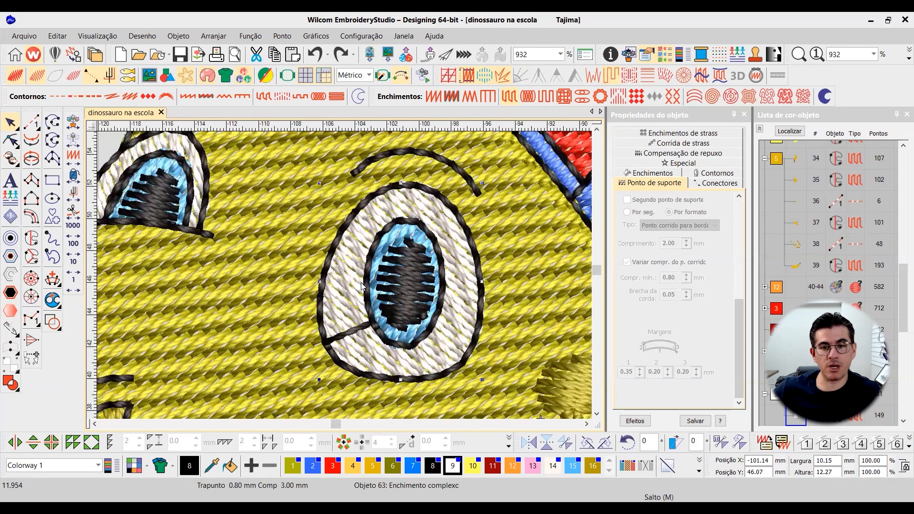
scroll(340, 276, "up", 2)
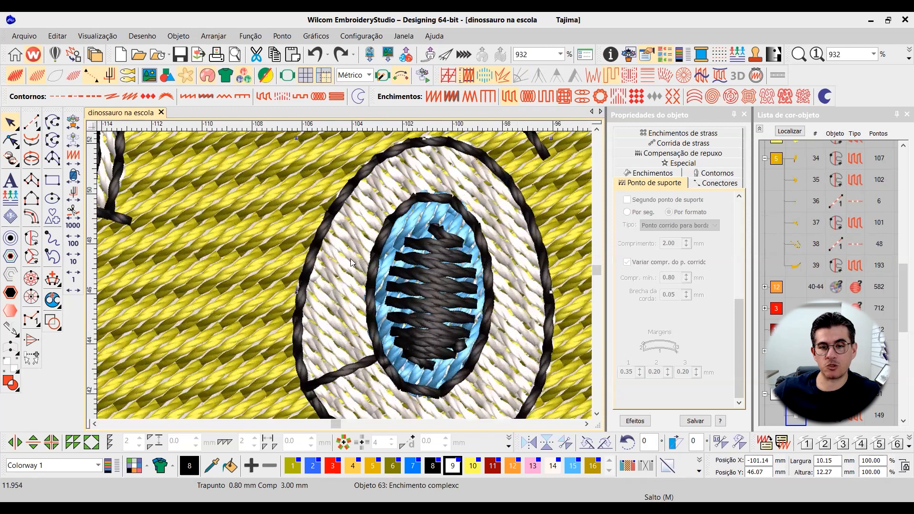
key("t")
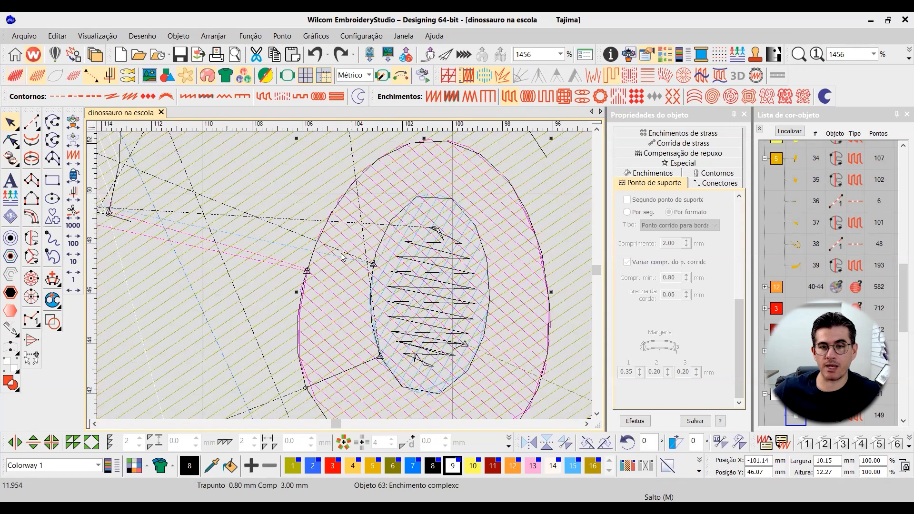
key("t")
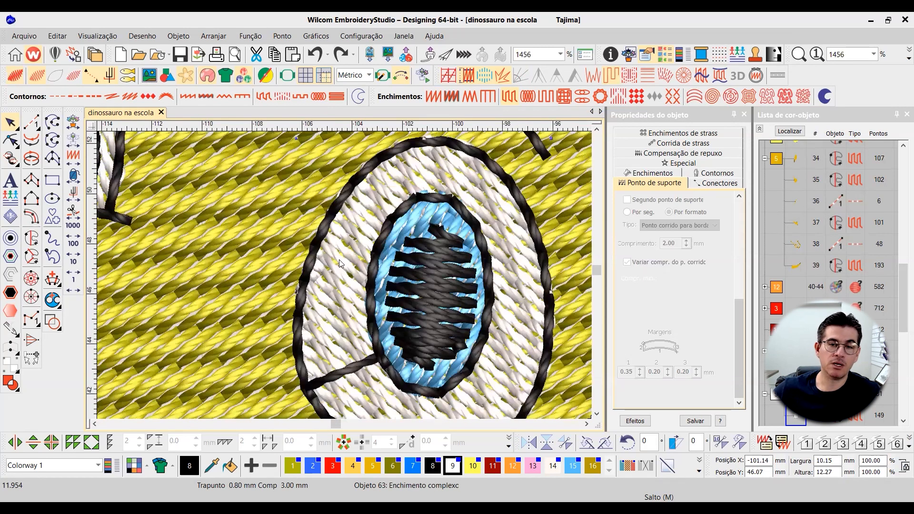
scroll(336, 274, "down", 2)
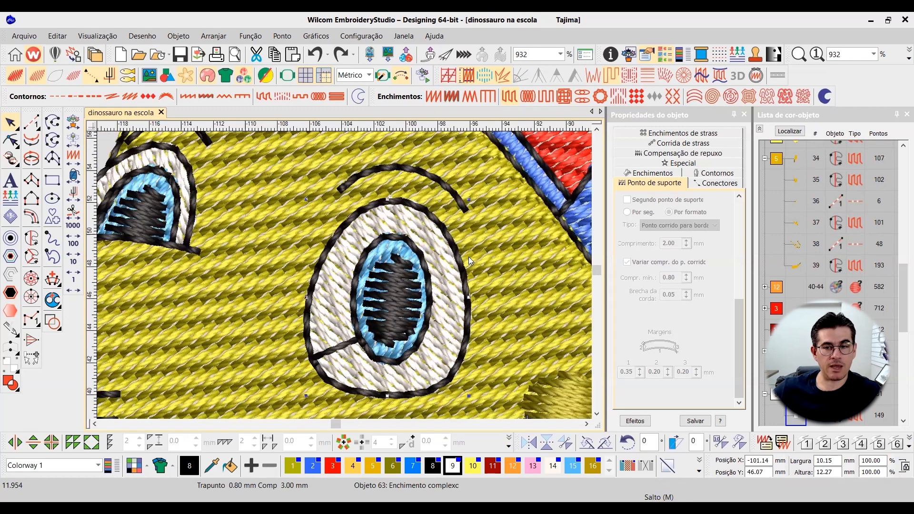
scroll(353, 267, "down", 1)
- Cut an opening in the head fill by tracing a second complex-fill boundary along the large eye's outline
left_click(351, 267)
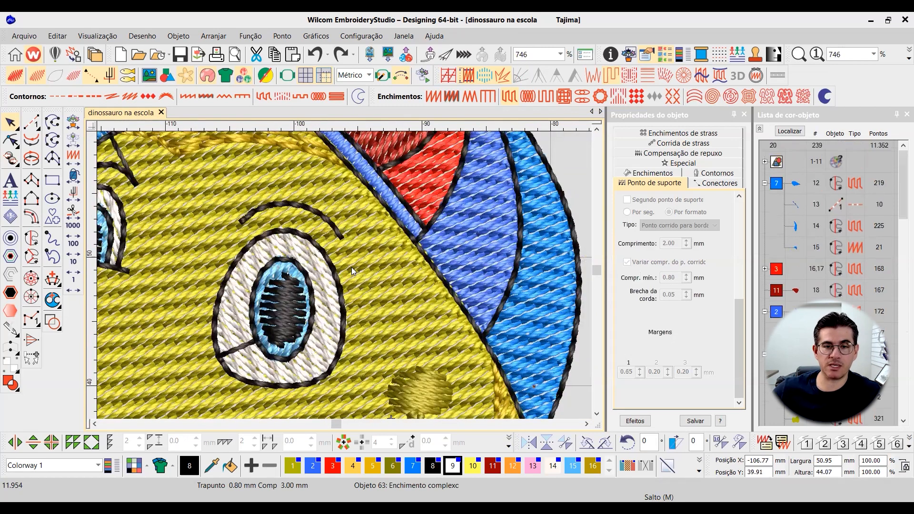
key("t")
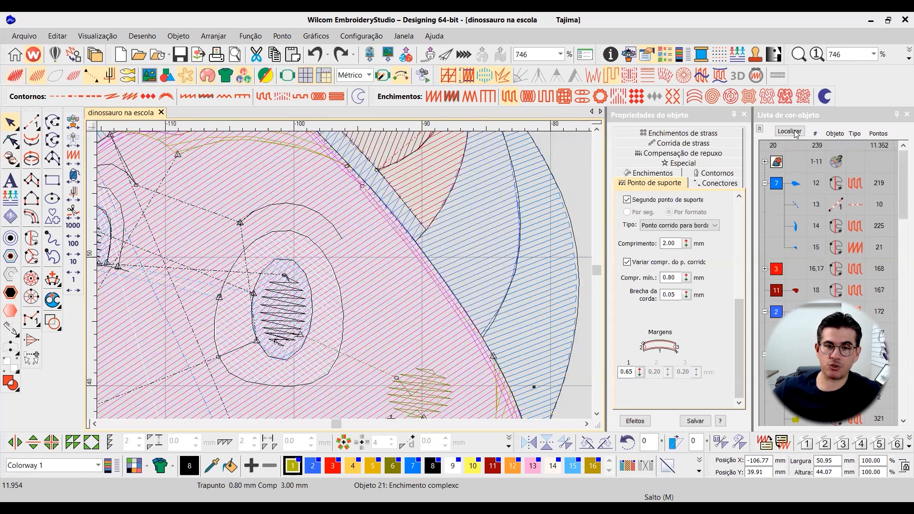
key("t")
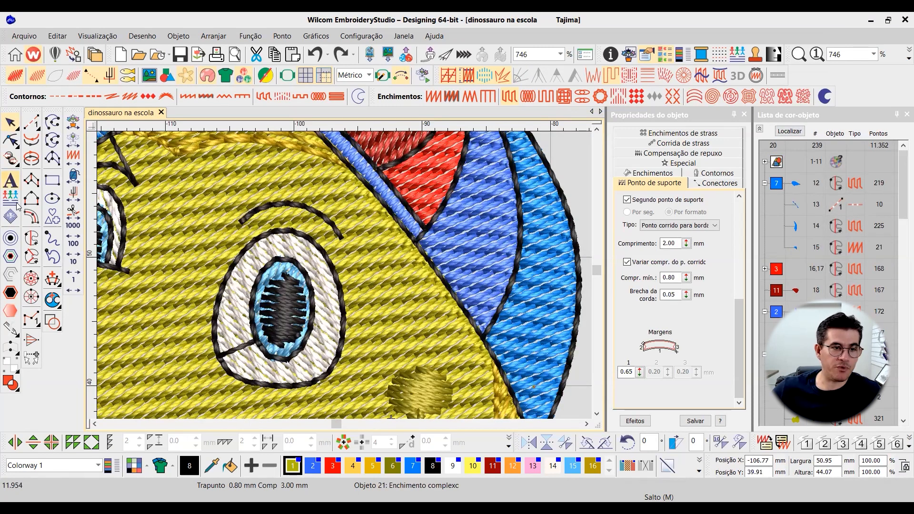
left_click(32, 239)
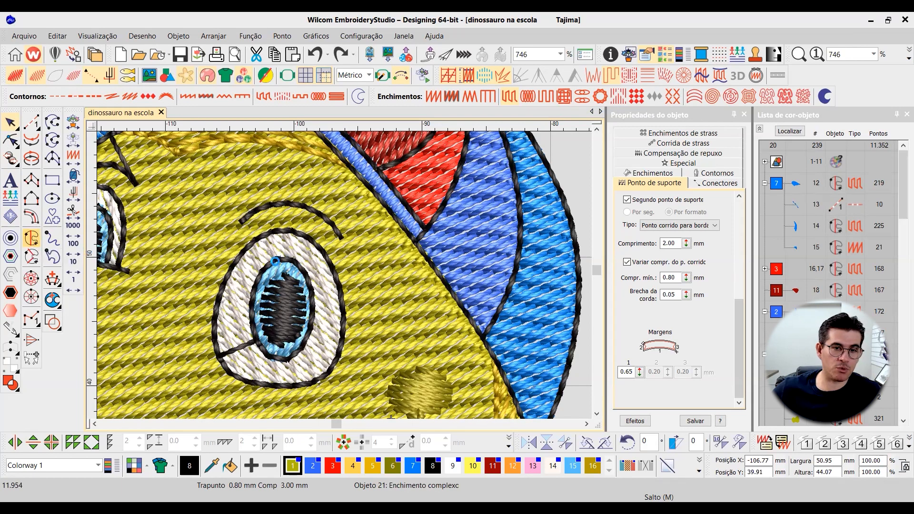
left_click(267, 235)
left_click(245, 250)
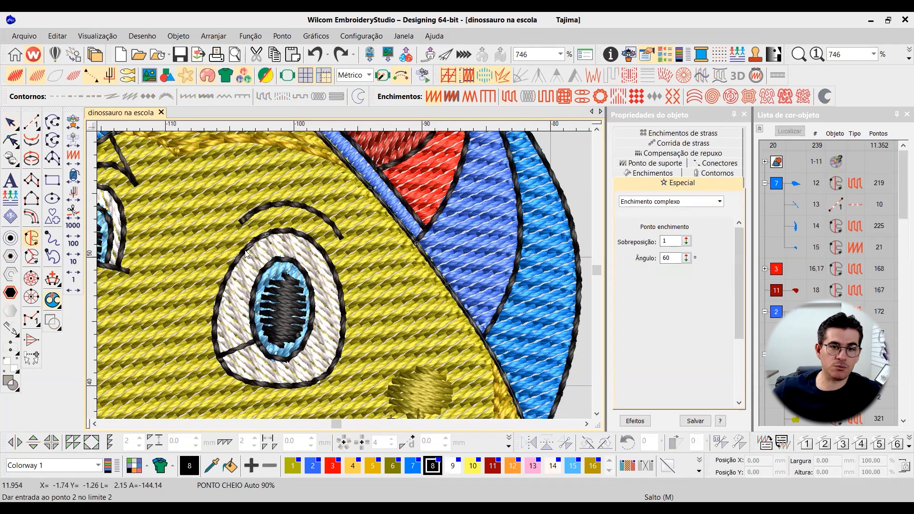
left_click(219, 303)
left_click(216, 347)
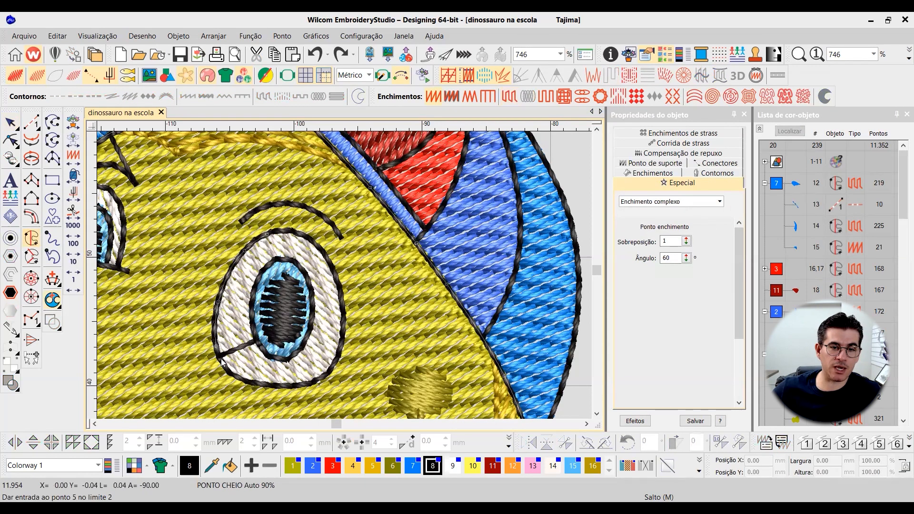
left_click(233, 375)
left_click(289, 384)
left_click(324, 376)
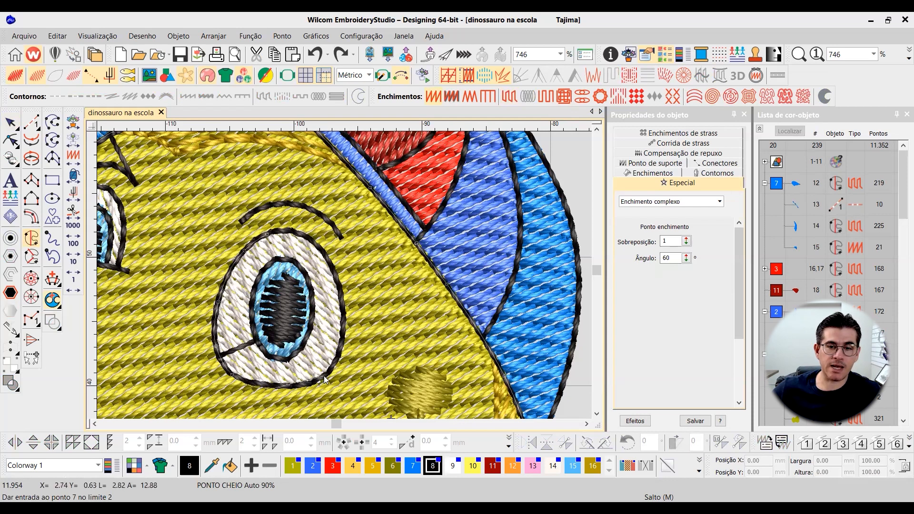
left_click(342, 337)
left_click(336, 281)
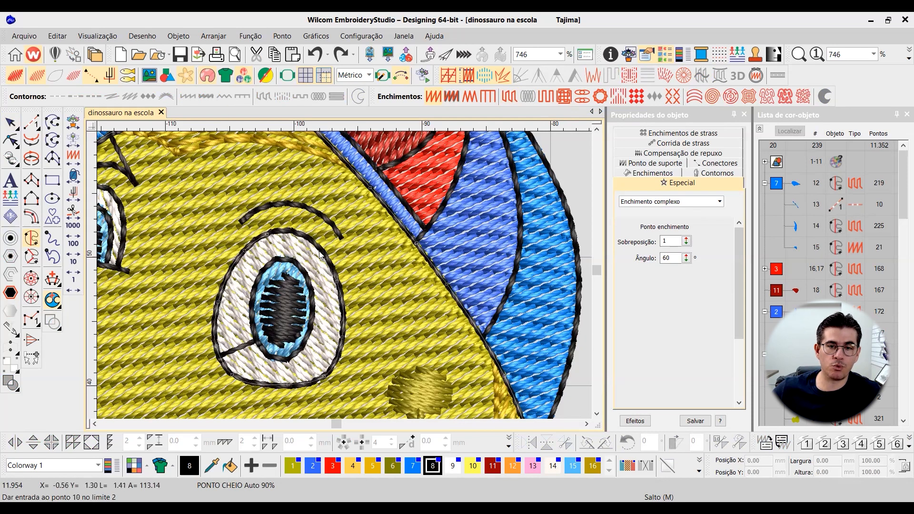
left_click(313, 245)
left_click(288, 232)
left_click(270, 233)
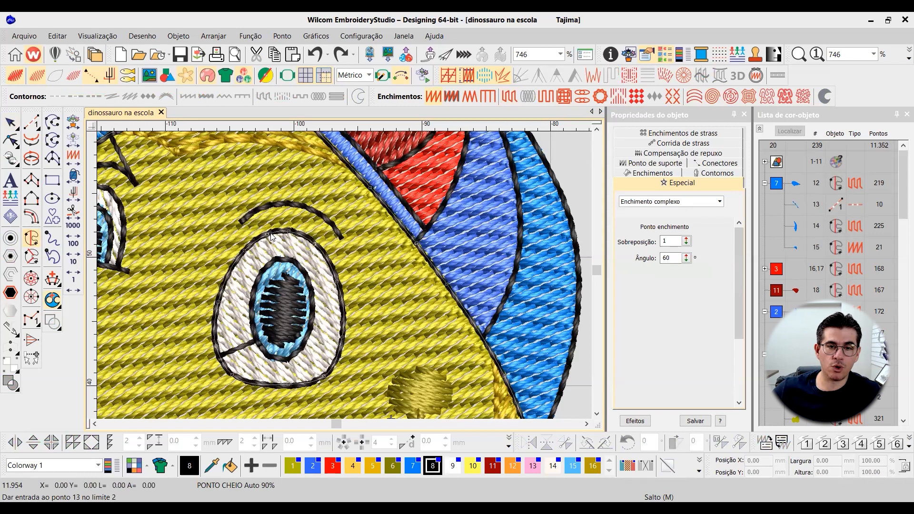
key("Return")
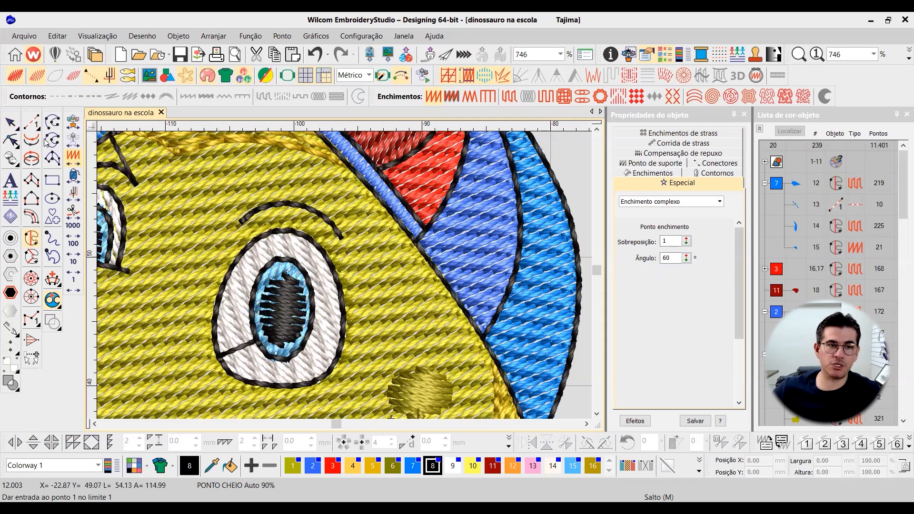
key("Escape")
- Select the head fill and inspect the traced eye area alongside the smaller eye
left_click(307, 257)
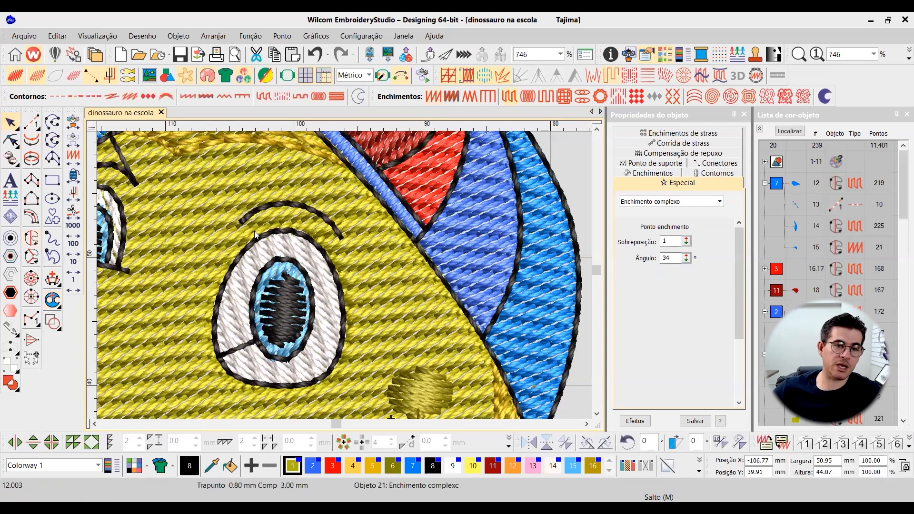
scroll(351, 310, "down", 2)
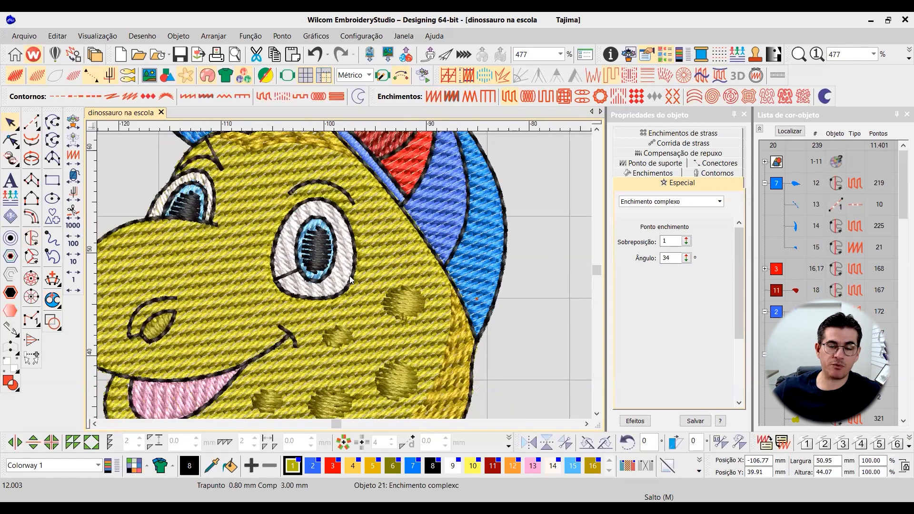
scroll(339, 267, "up", 2)
scroll(302, 267, "down", 1)
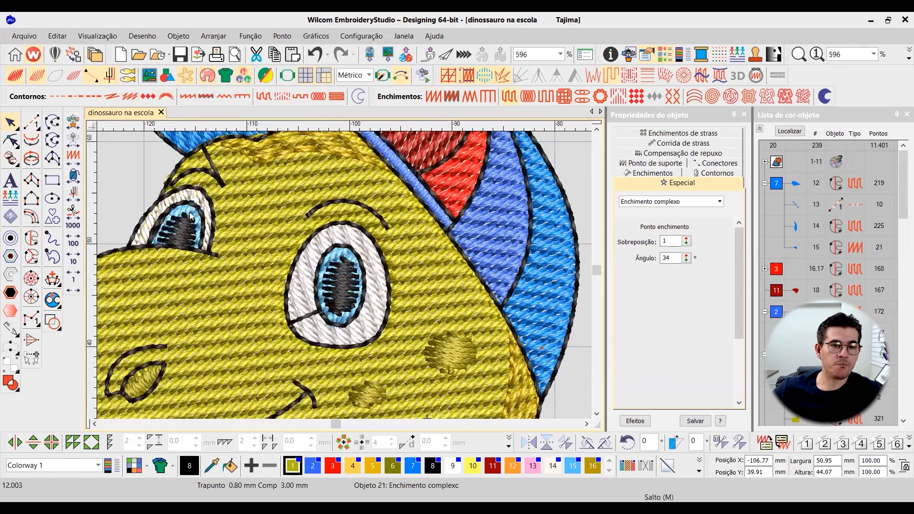
left_click(142, 37)
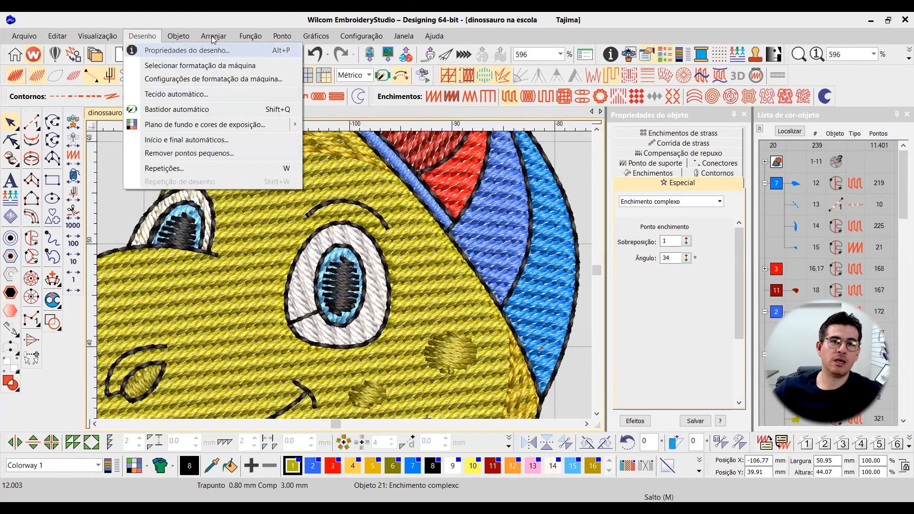
mouse_move(213, 38)
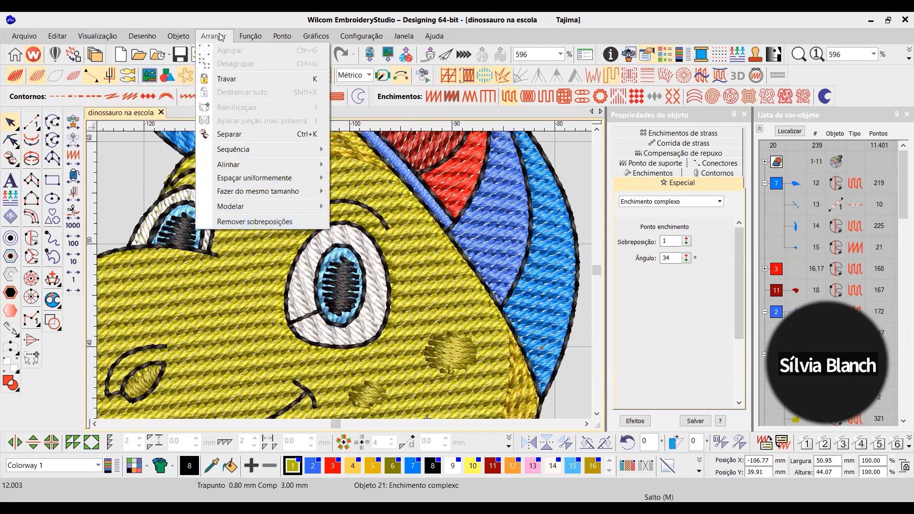
left_click(143, 179)
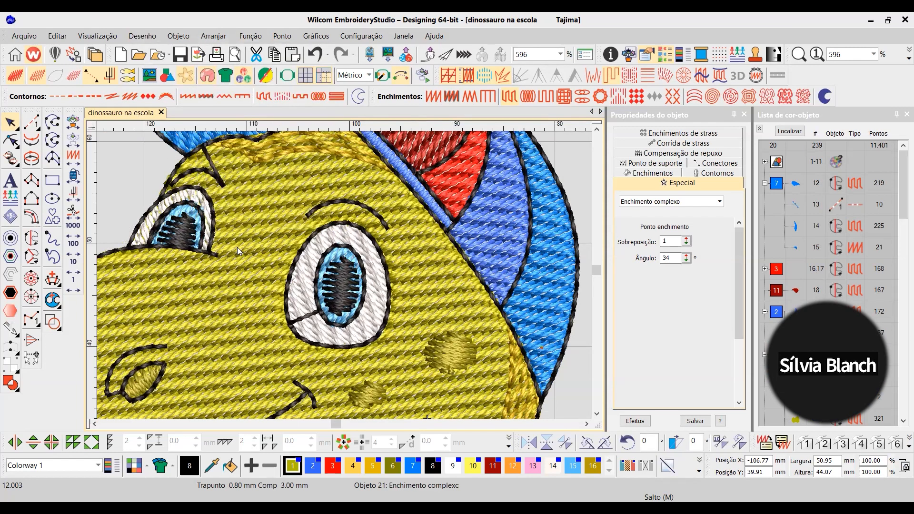
- Reshape the head fill's outline at the smaller eye, moving its nodes around the eye so the fill stays out from beneath it
scroll(235, 247, "up", 1)
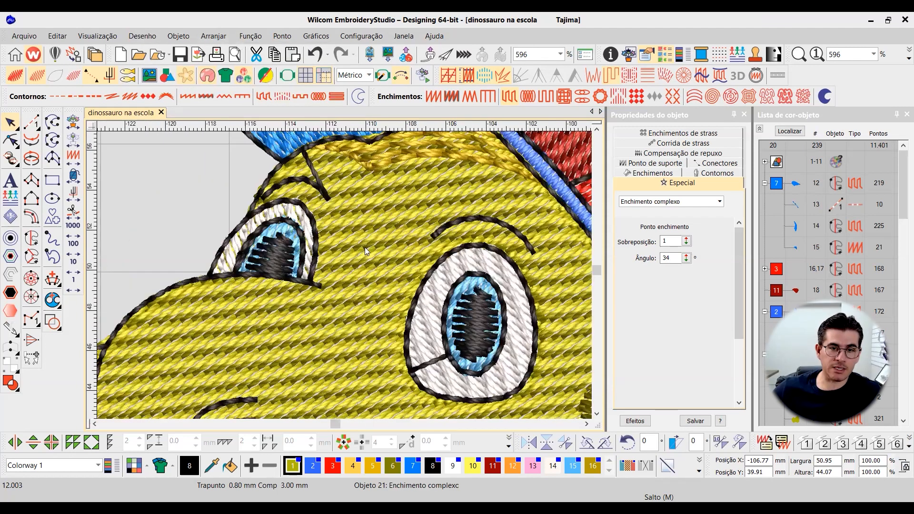
scroll(363, 249, "up", 3)
scroll(352, 256, "down", 2)
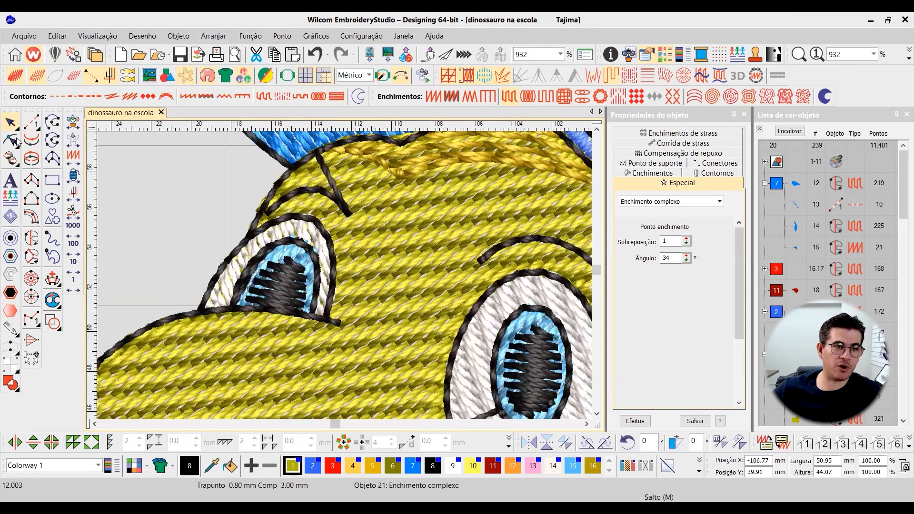
left_click(13, 140)
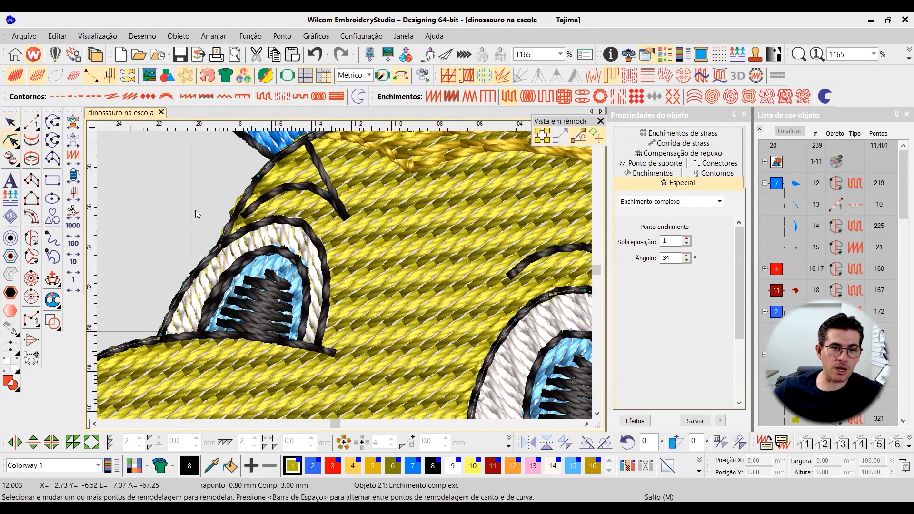
key("Escape")
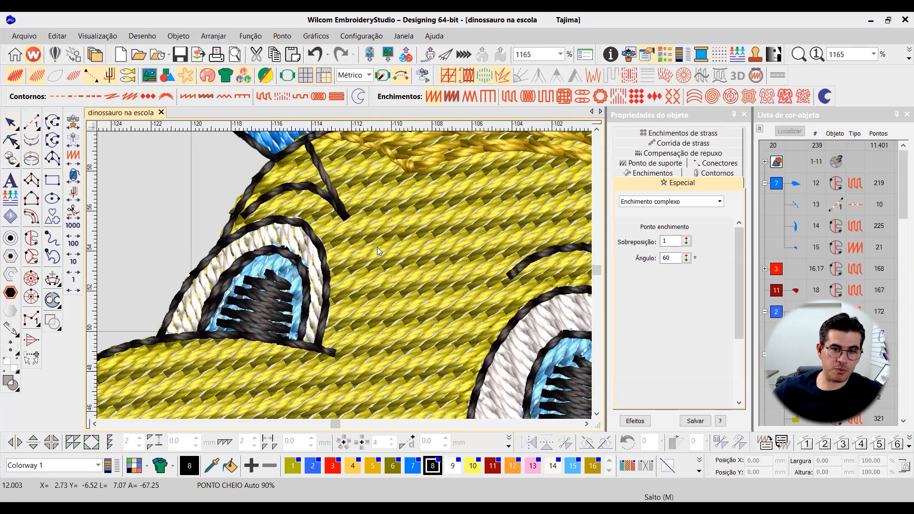
key("h")
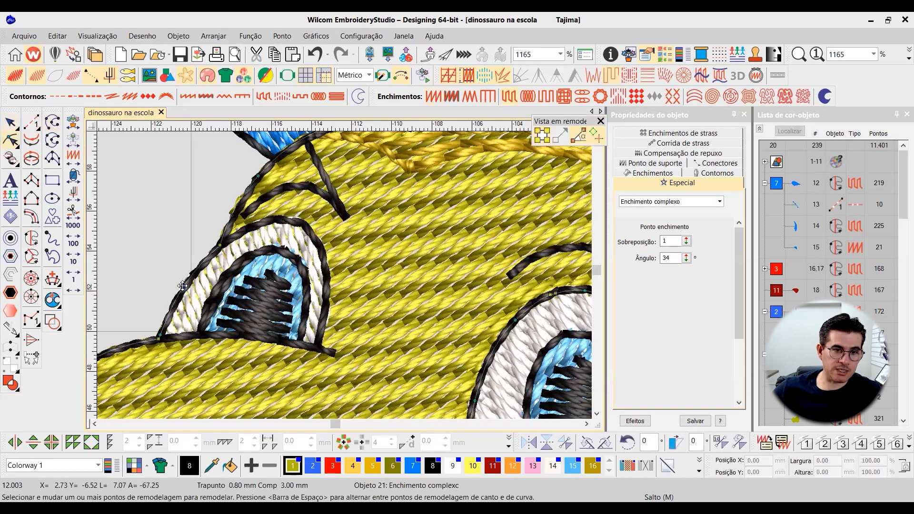
left_click_drag(291, 316, 322, 340)
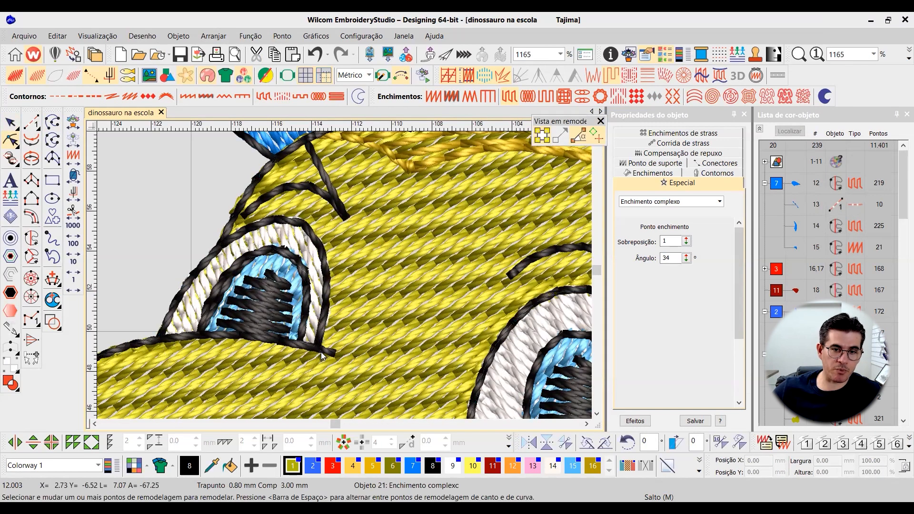
left_click(164, 335)
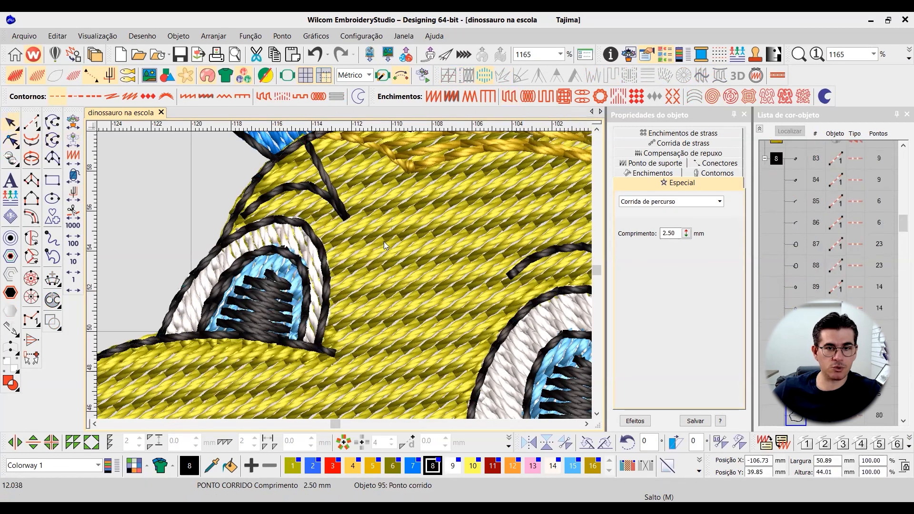
left_click(266, 273)
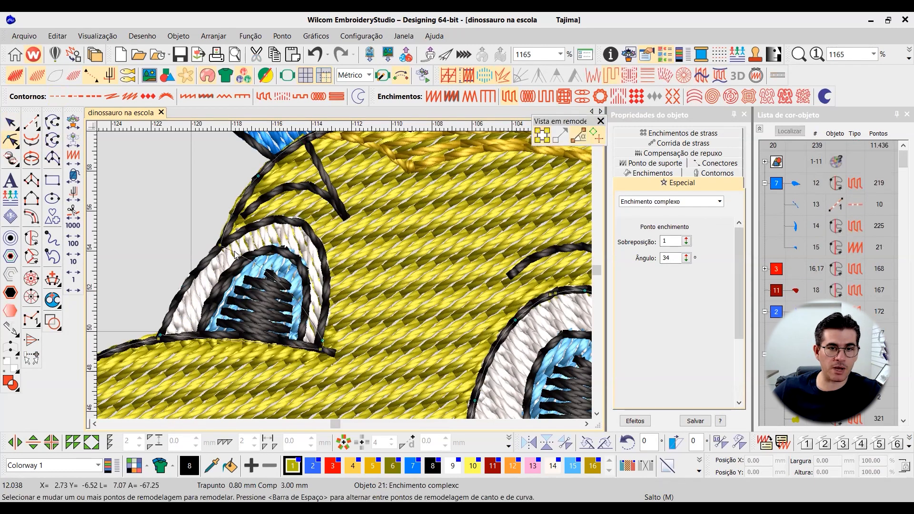
left_click_drag(234, 254, 279, 229)
left_click(332, 248)
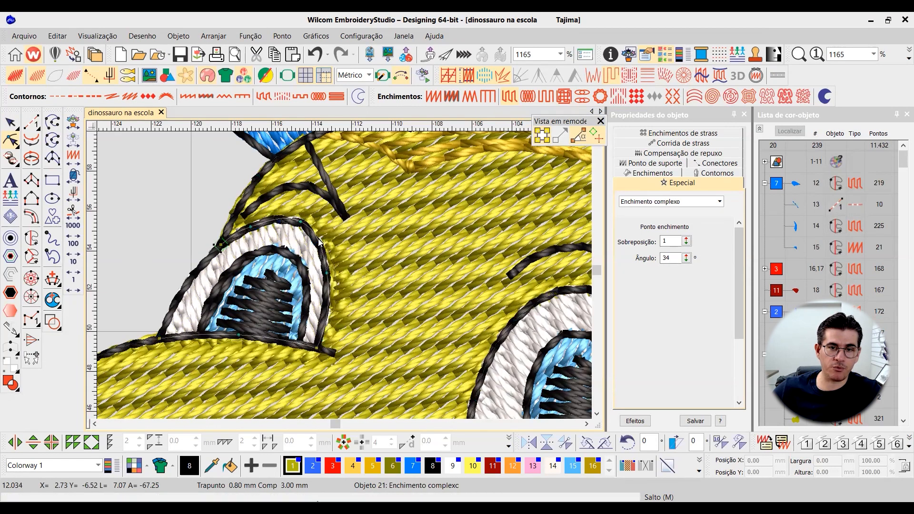
- Refine the head fill's reshape nodes along the smaller eye's upper arch and lower edge to follow the black outline
left_click(10, 123)
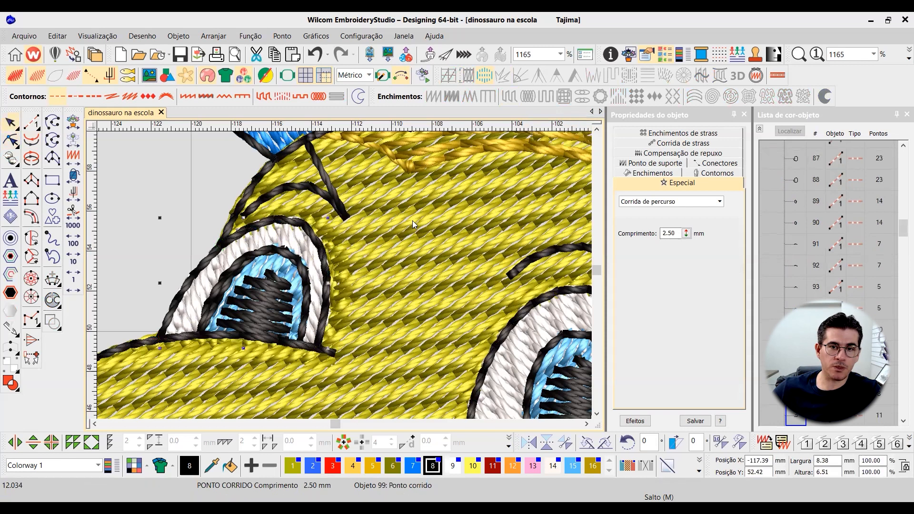
left_click(10, 139)
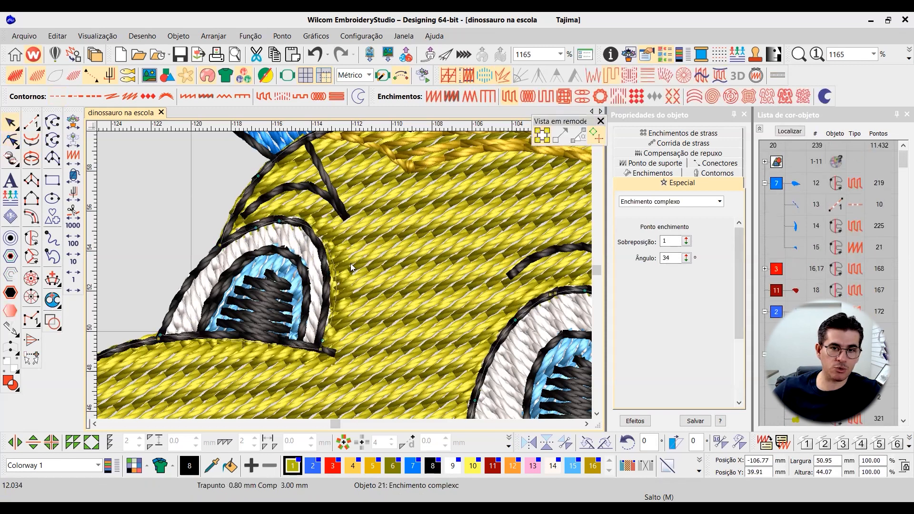
left_click(329, 290)
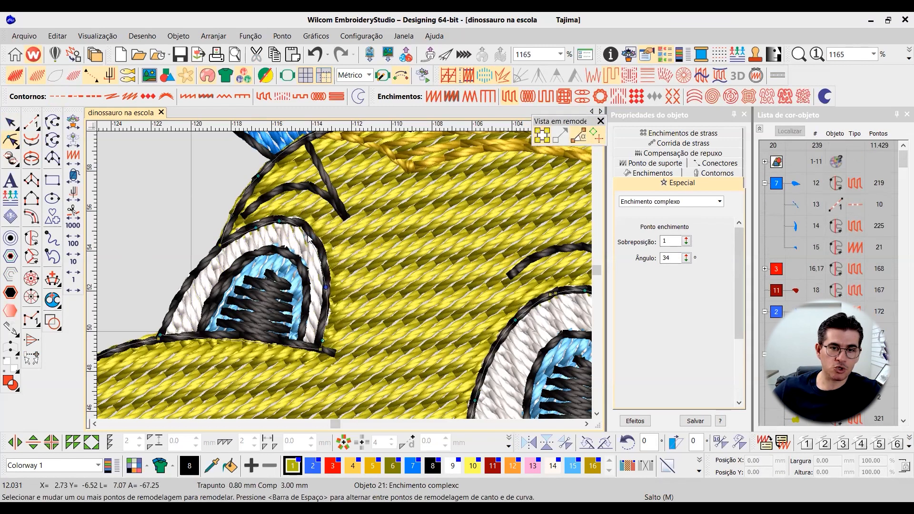
left_click(278, 219)
left_click(252, 228)
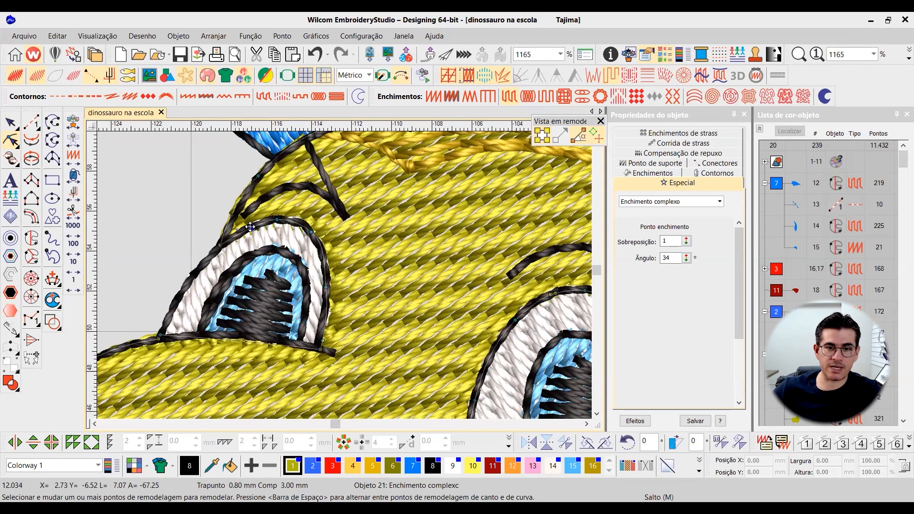
left_click(255, 341)
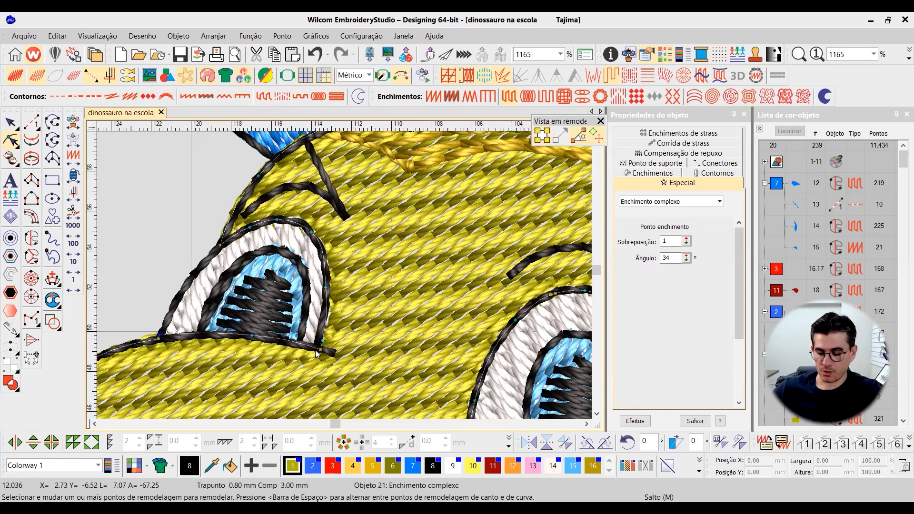
left_click(8, 125)
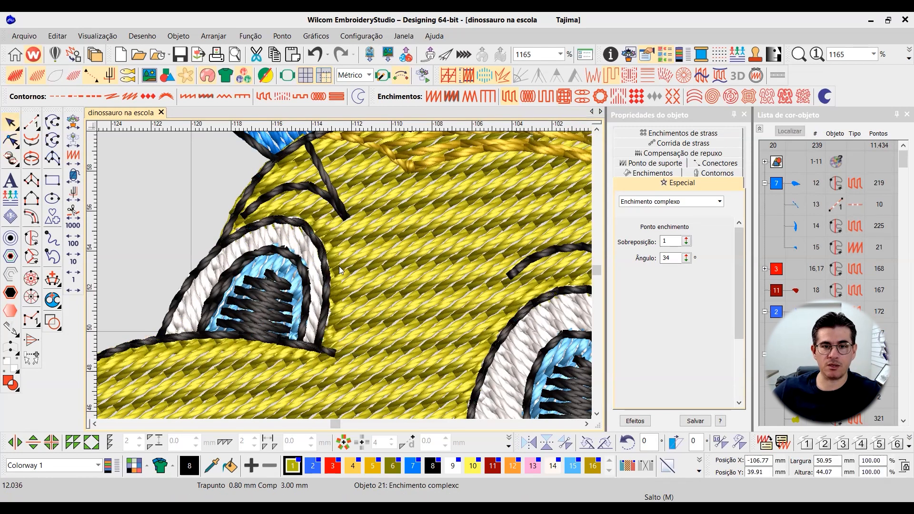
- Change color 1 of Colorway 1, used by the dinosaur's head fill, to green
scroll(343, 275, "down", 2)
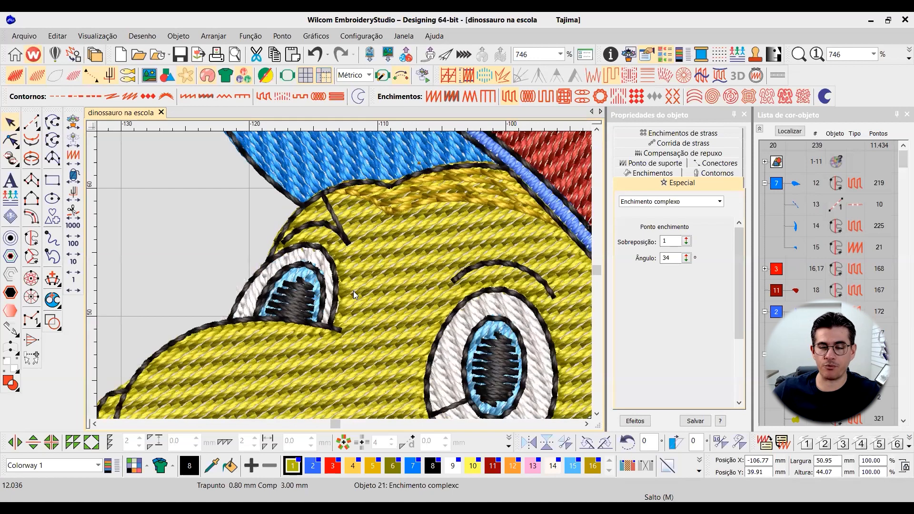
scroll(355, 289, "down", 2)
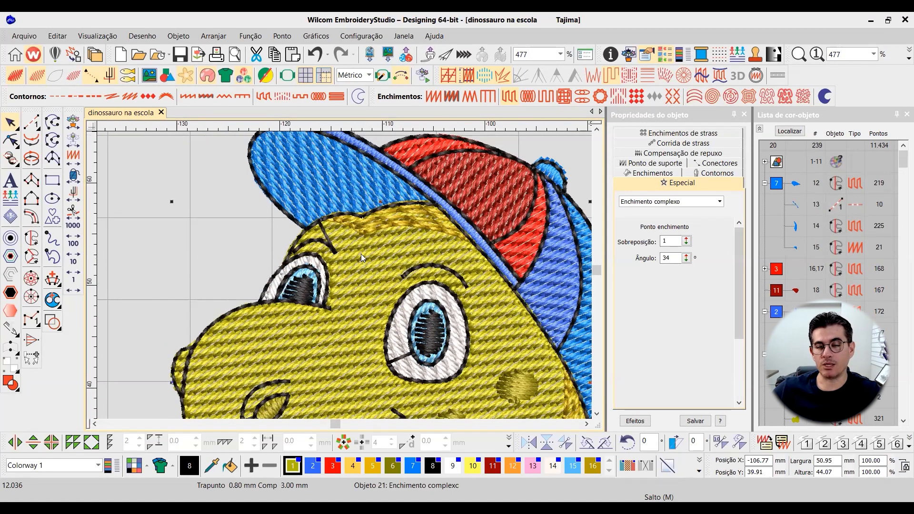
scroll(328, 250, "up", 2)
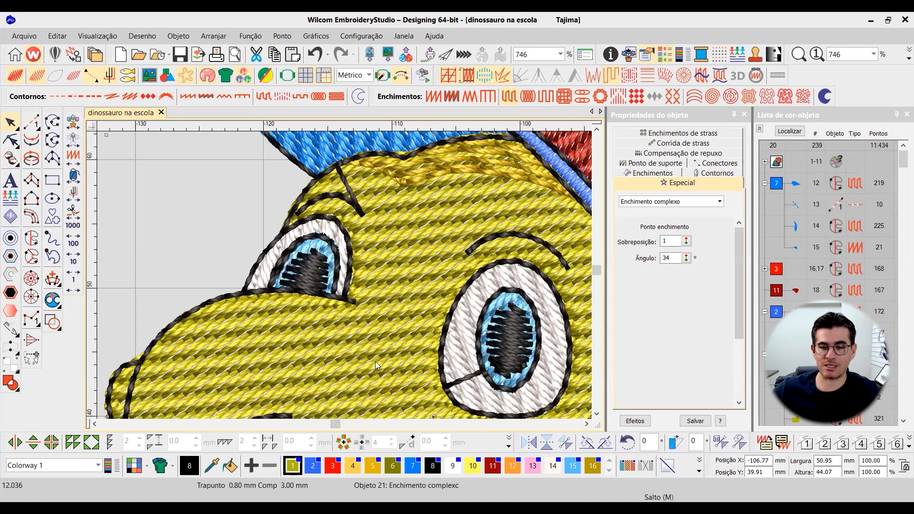
double_click(293, 465)
left_click(461, 233)
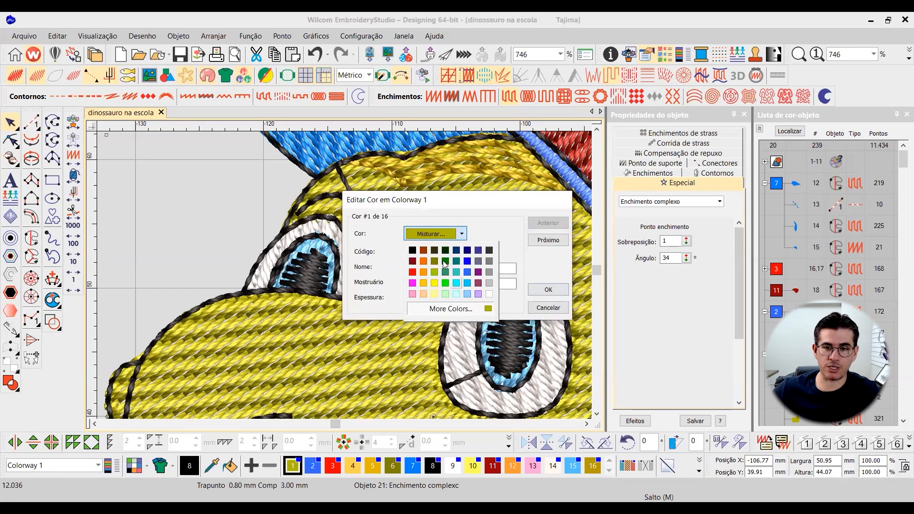
left_click(444, 262)
key("Return")
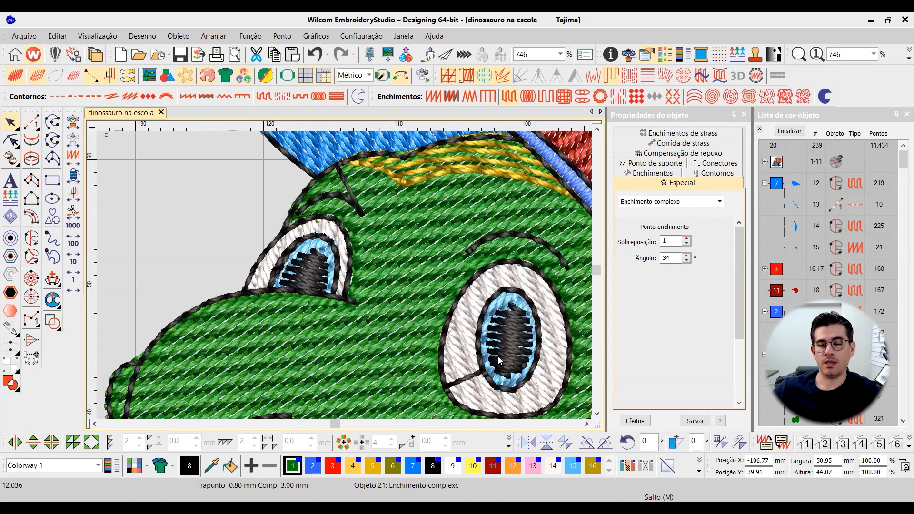
- Compare the head's green and yellow colorings by undoing and redoing the color change, ending with green
scroll(360, 271, "down", 3)
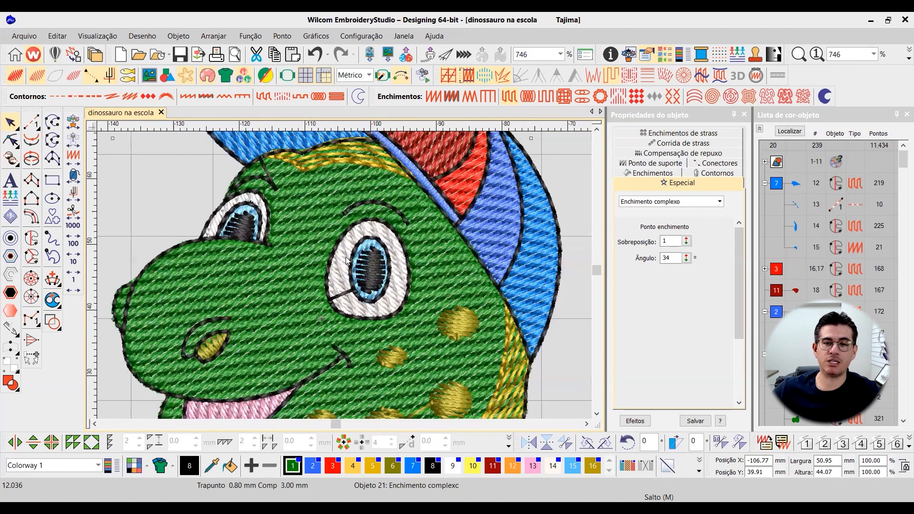
scroll(374, 321, "up", 2)
scroll(375, 322, "up", 2)
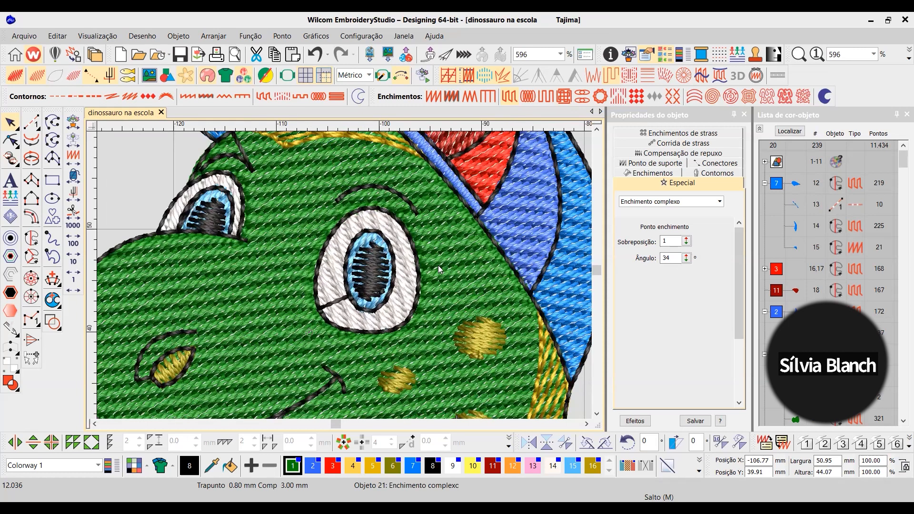
key("ctrl+z")
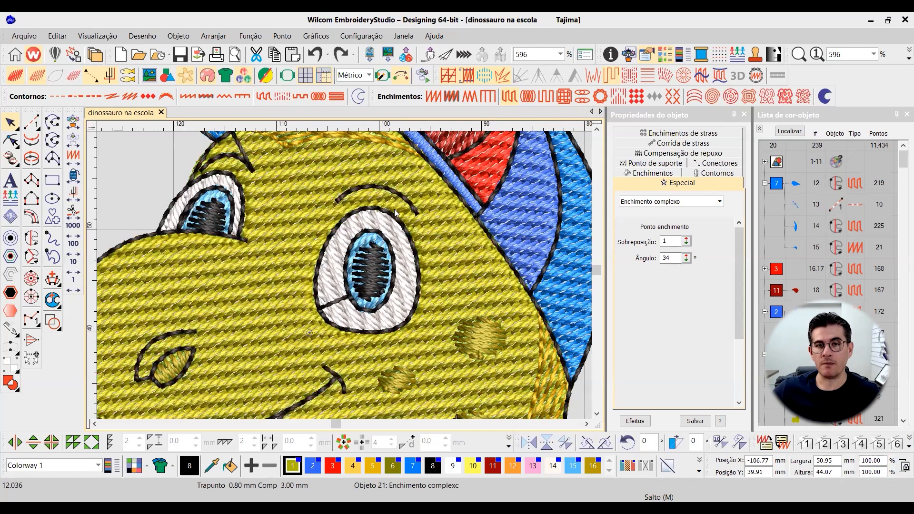
left_click(341, 54)
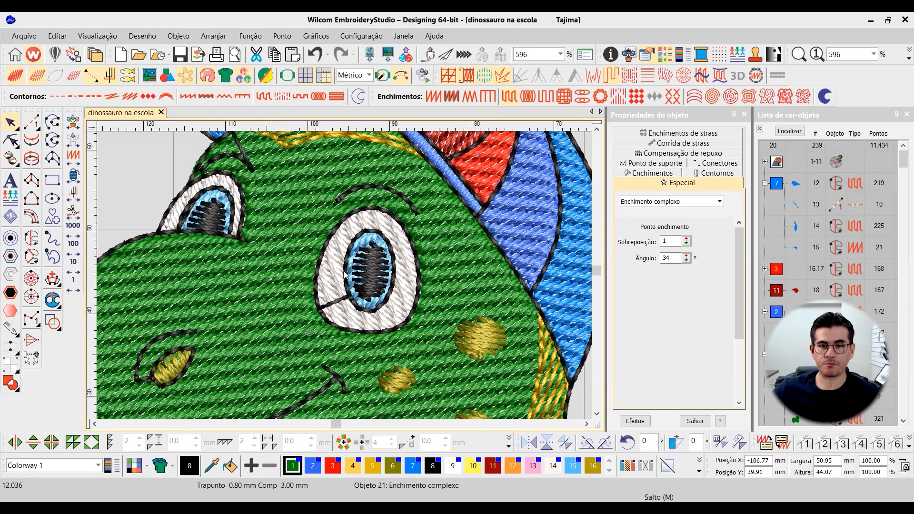
scroll(345, 260, "down", 1)
scroll(289, 209, "down", 1)
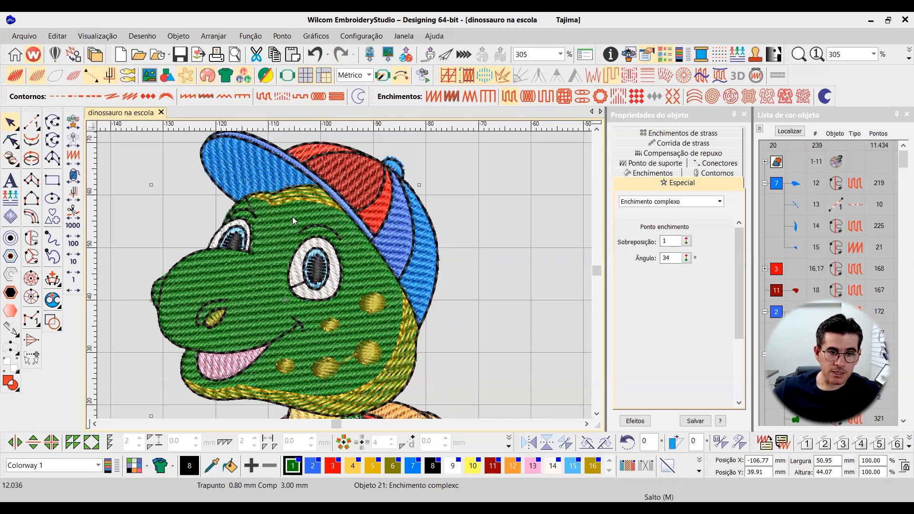
- Examine the head fill's openings around both eyes in stitch view, and the cap in realistic view
key("t")
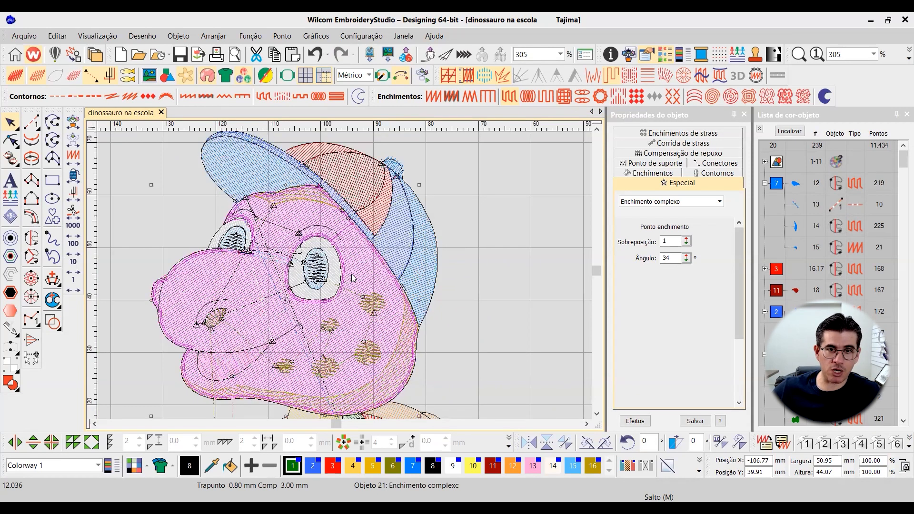
scroll(379, 206, "up", 3)
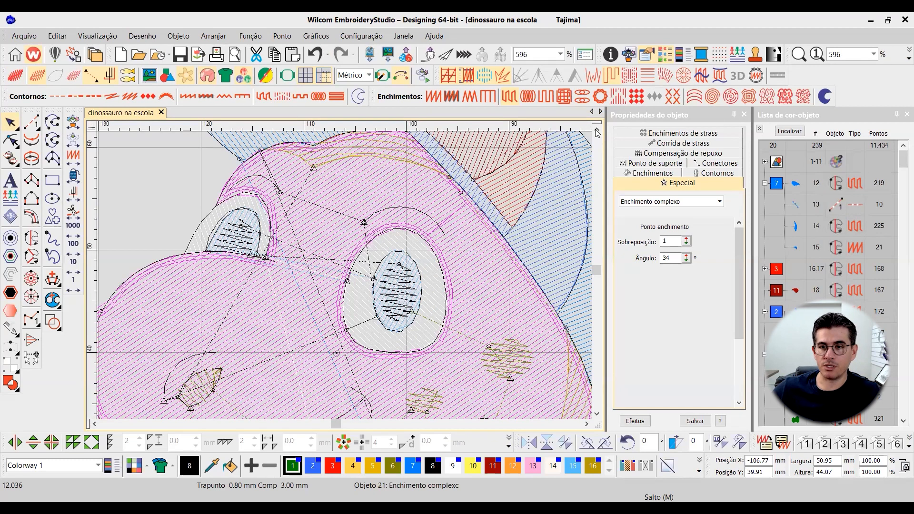
scroll(597, 129, "up", 5)
key("t")
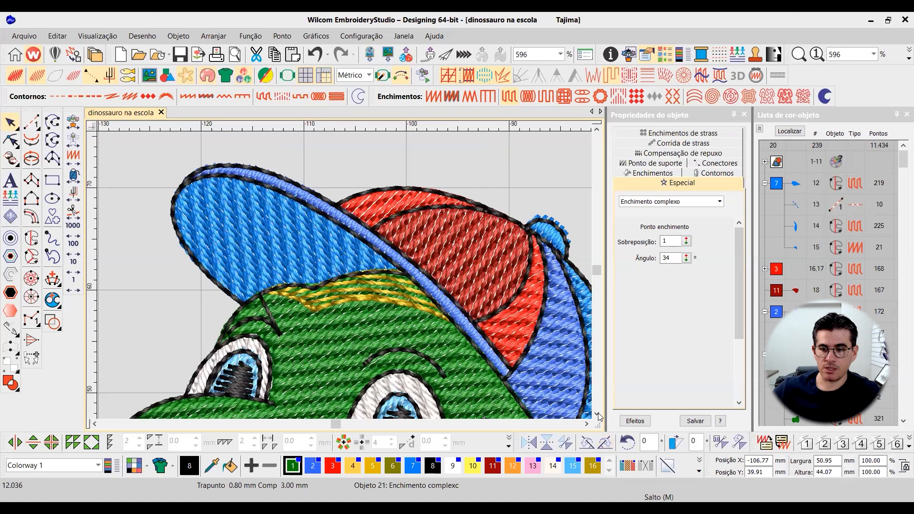
- Select the red satin strip between the hand and the backpack and inspect it in stitch and realistic views
scroll(597, 415, "down", 5)
scroll(598, 415, "down", 6)
scroll(586, 425, "right", 4)
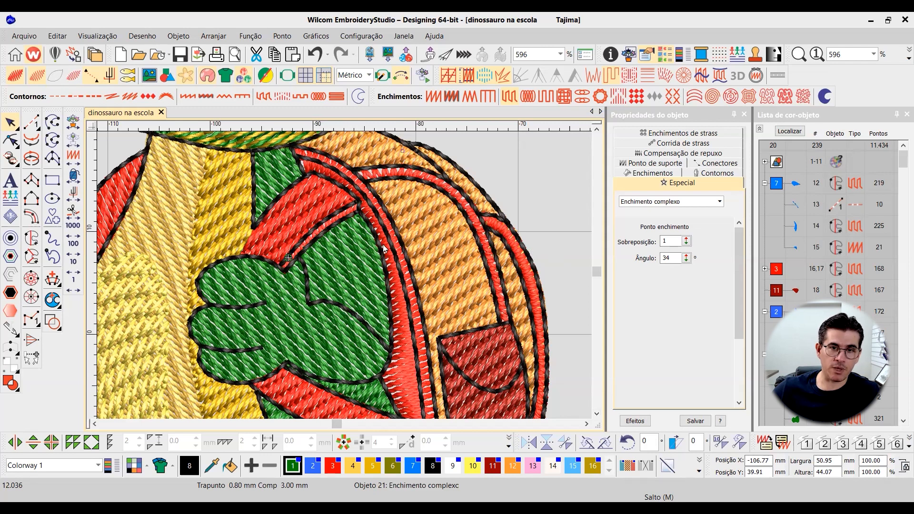
key("t")
left_click(595, 414)
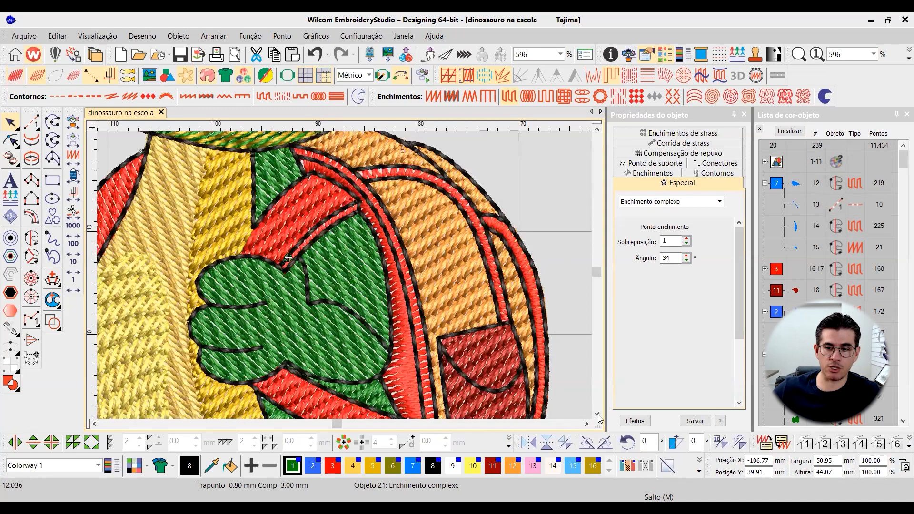
left_click(434, 337)
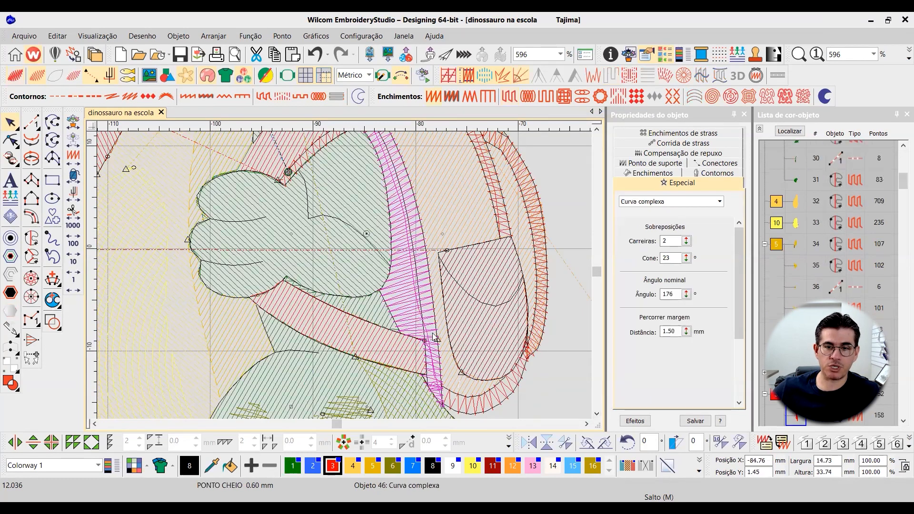
key("t")
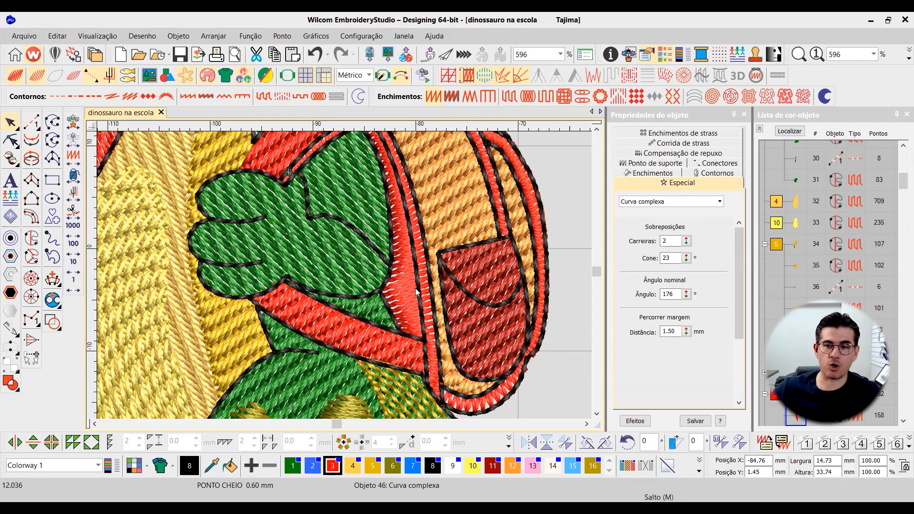
- Examine the red satin strip between the hand and the backpack at wider and closer magnifications
scroll(327, 270, "down", 3)
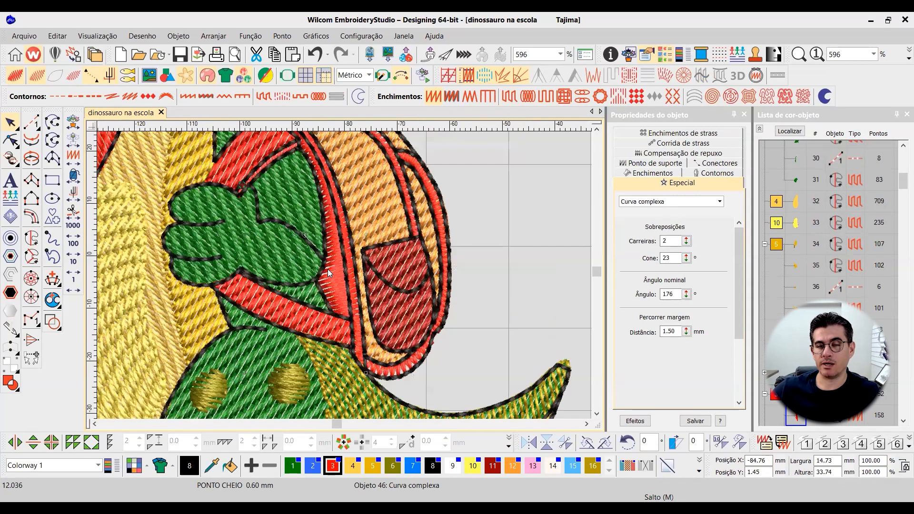
scroll(344, 275, "down", 3)
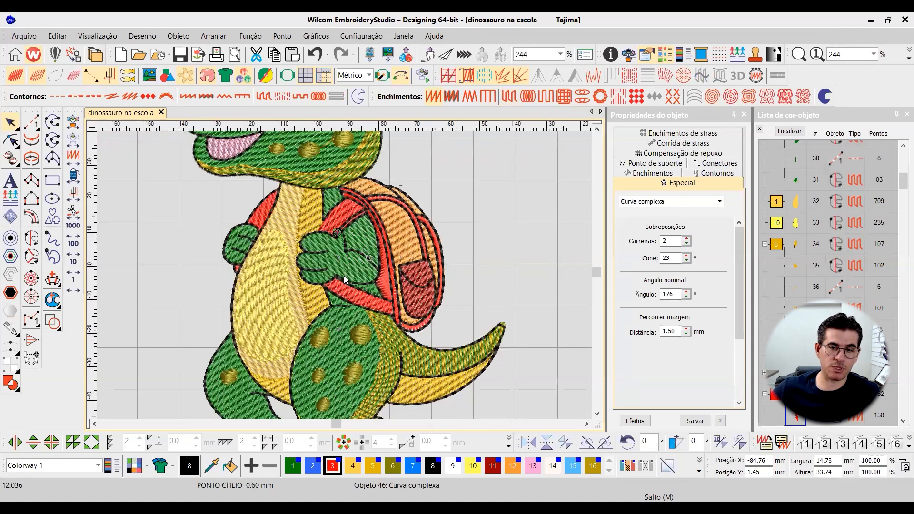
scroll(343, 276, "up", 2)
scroll(361, 216, "up", 2)
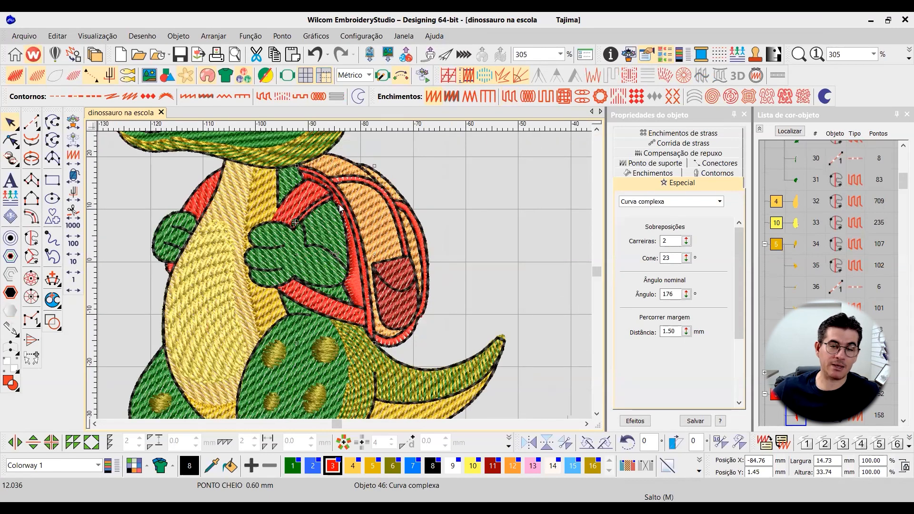
scroll(343, 280, "up", 1)
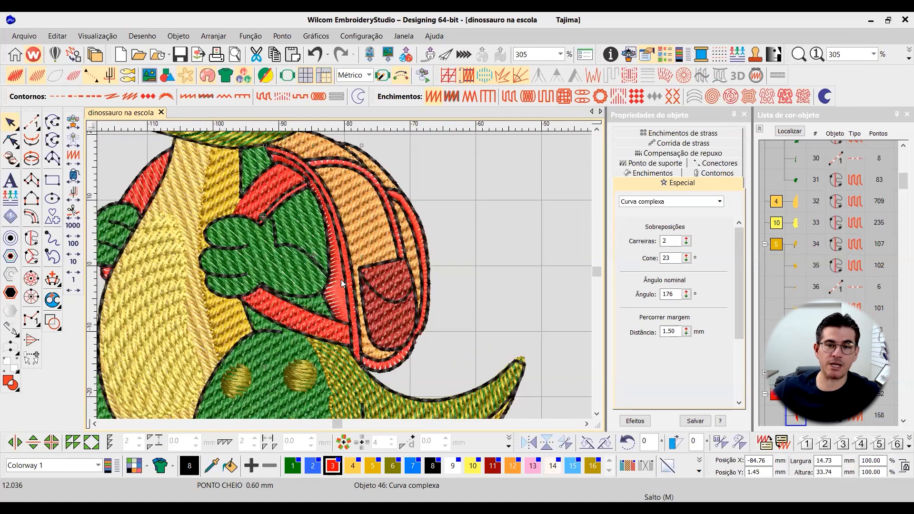
scroll(333, 291, "up", 1)
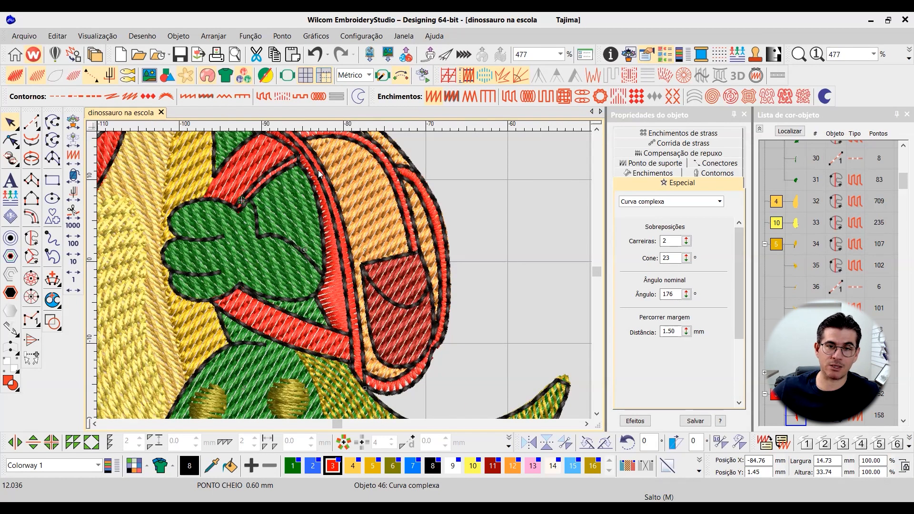
- Select the tail's black running-stitch outline and inspect its length settings and reshape nodes at the tip
left_click(597, 414)
left_click(597, 414)
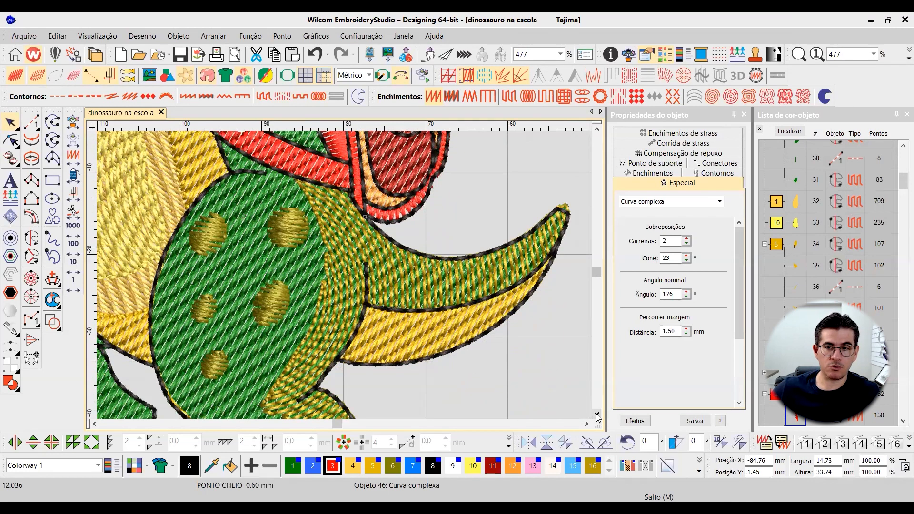
left_click(564, 217)
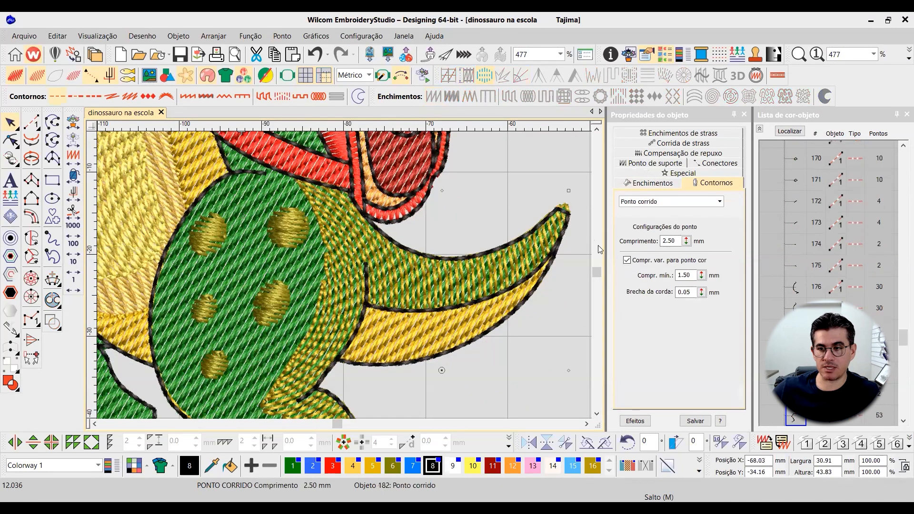
scroll(344, 275, "up", 4)
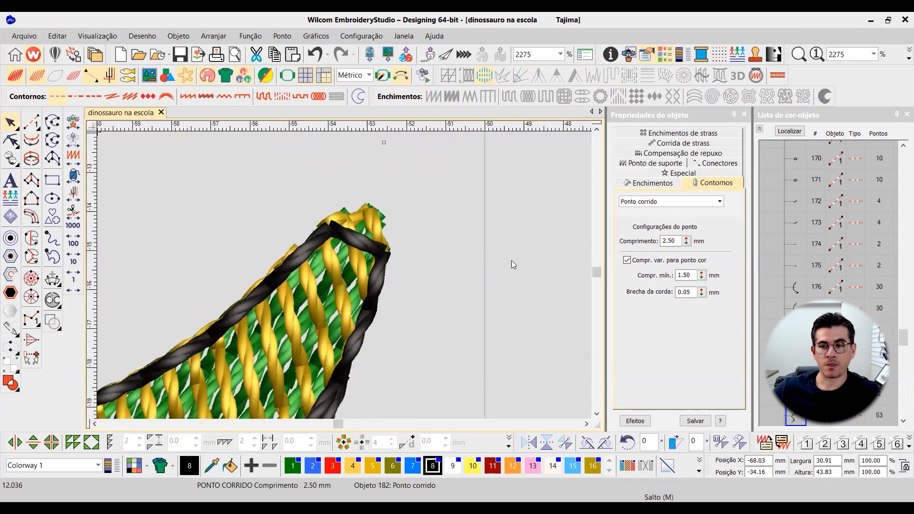
left_click(685, 275)
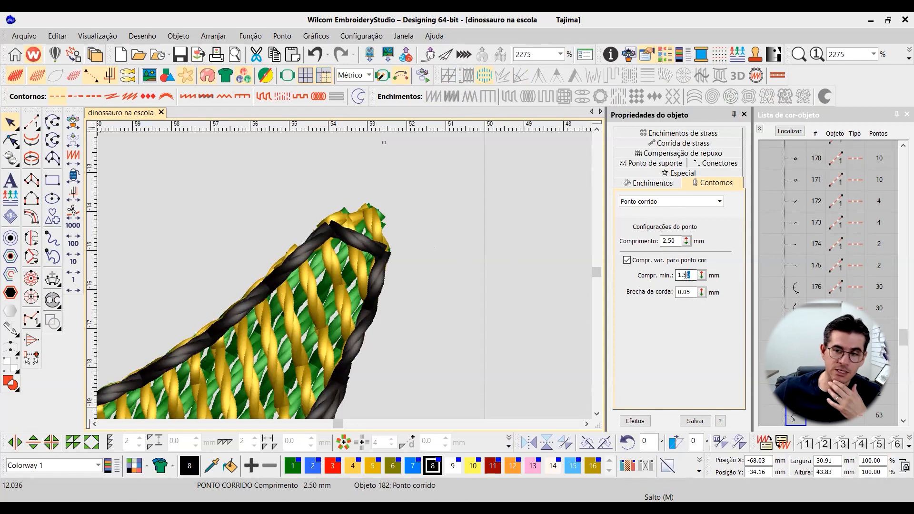
left_click(661, 241)
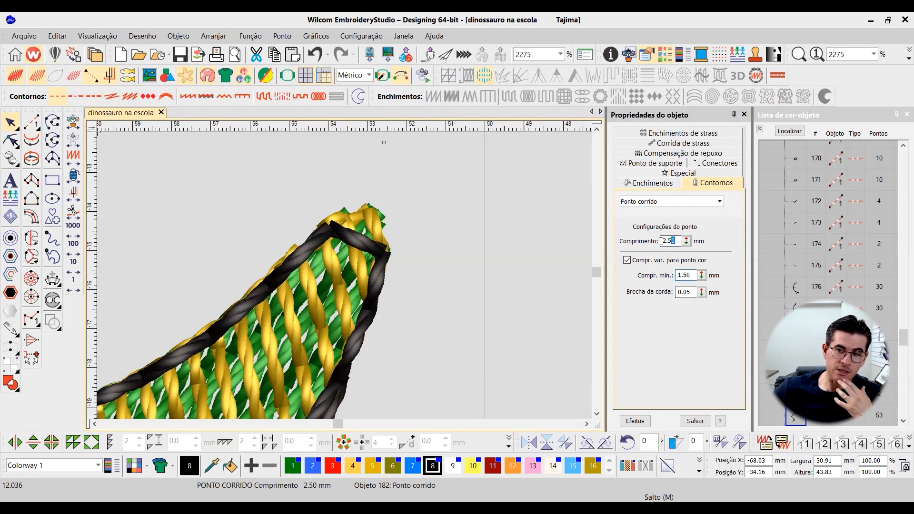
left_click_drag(692, 275, 671, 277)
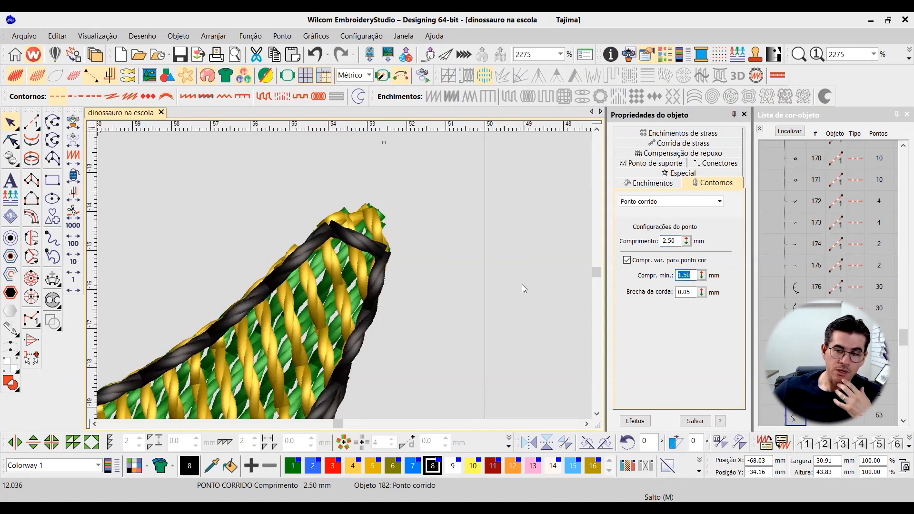
left_click(10, 139)
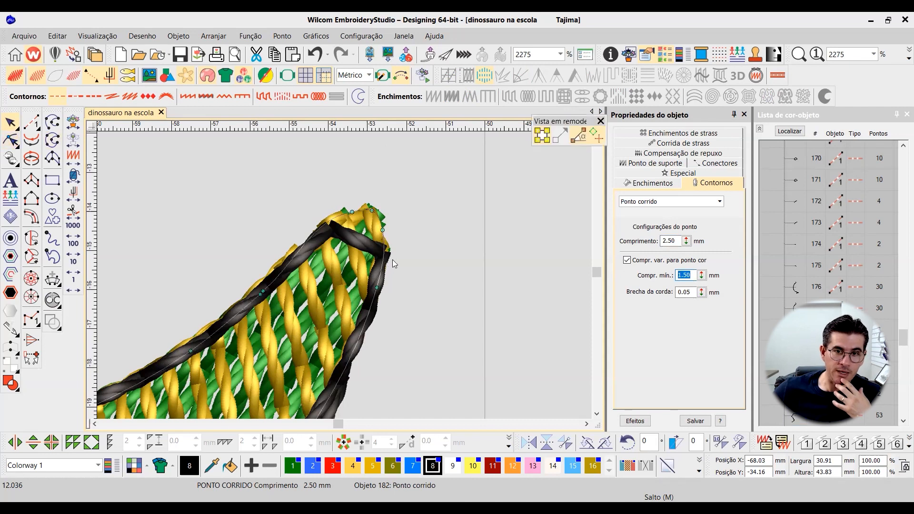
key("Escape")
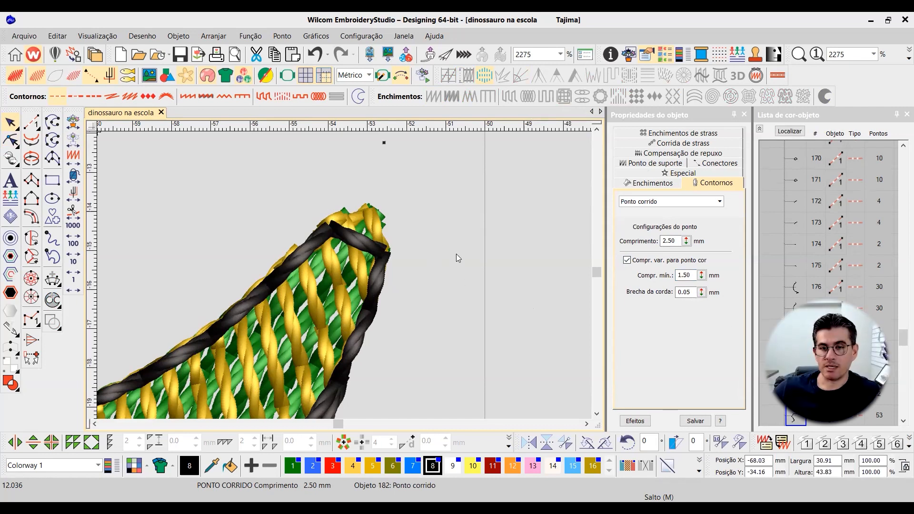
- Lower the selected tail outline's minimum stitch length through 1.40 and 1.30 mm to a final 1.20 mm
left_click_drag(680, 275, 694, 275)
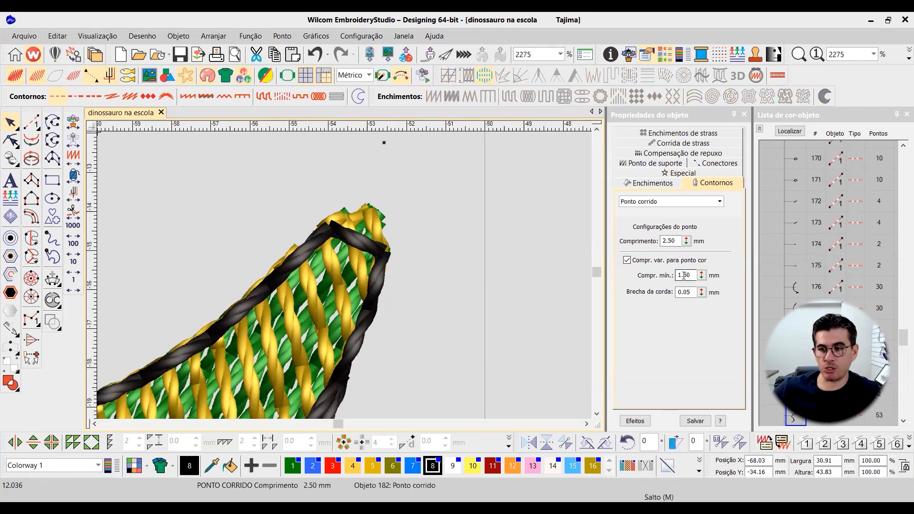
type("4")
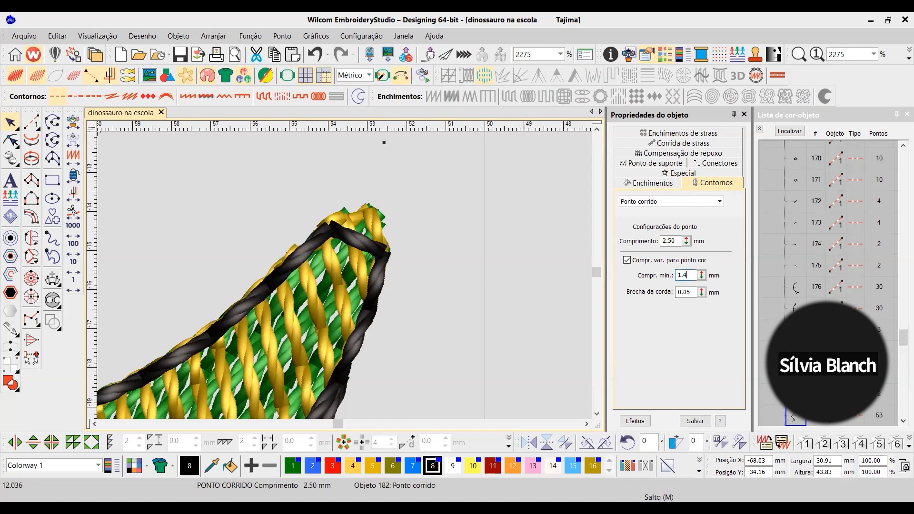
key("Return")
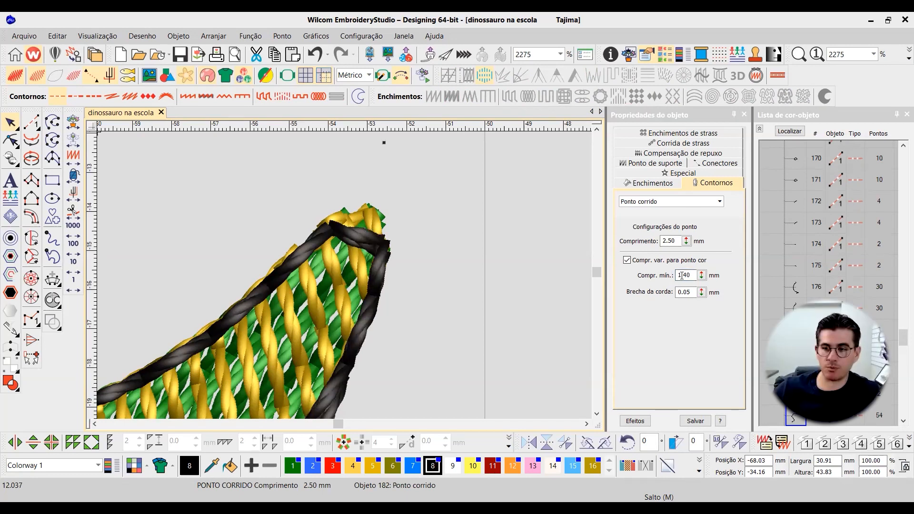
left_click_drag(680, 275, 713, 278)
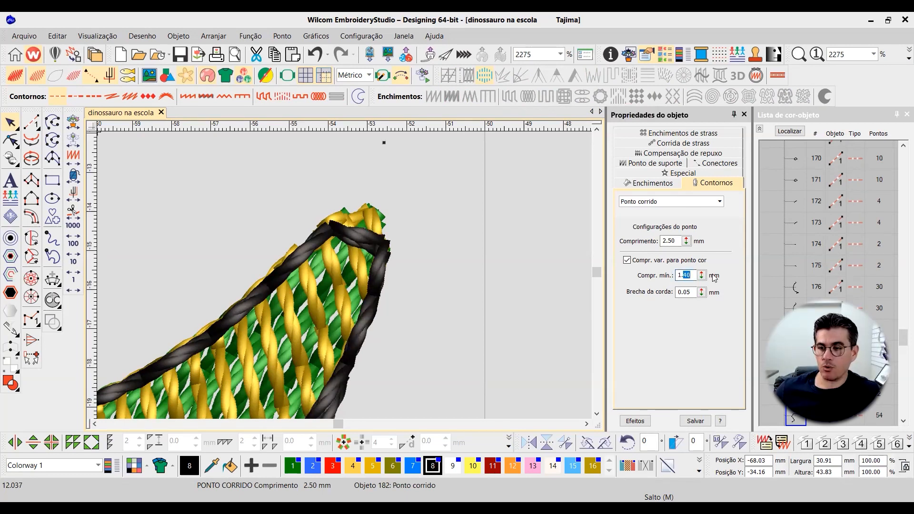
type("30")
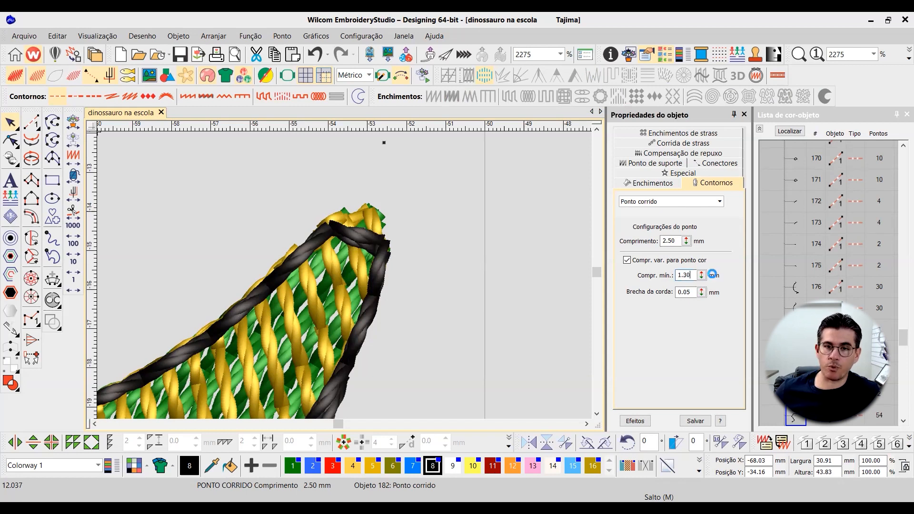
key("Return")
left_click_drag(681, 276, 731, 279)
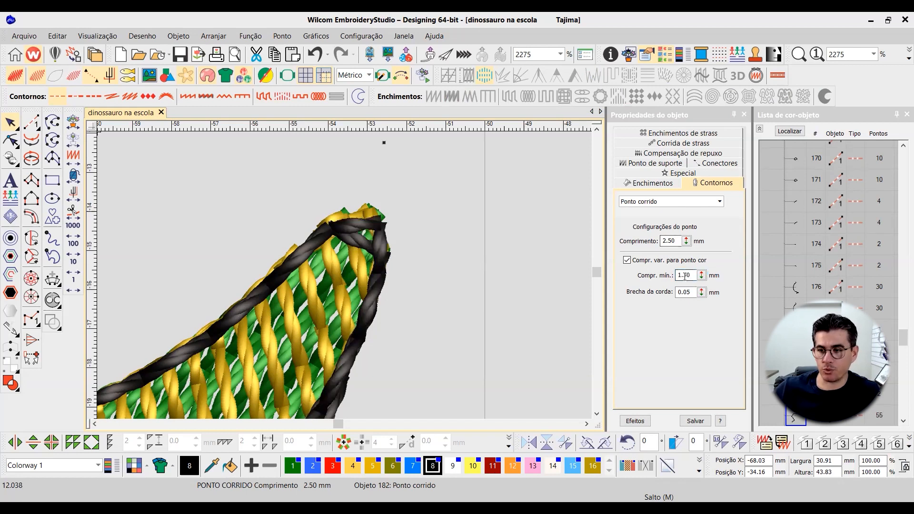
type("20")
key("Return")
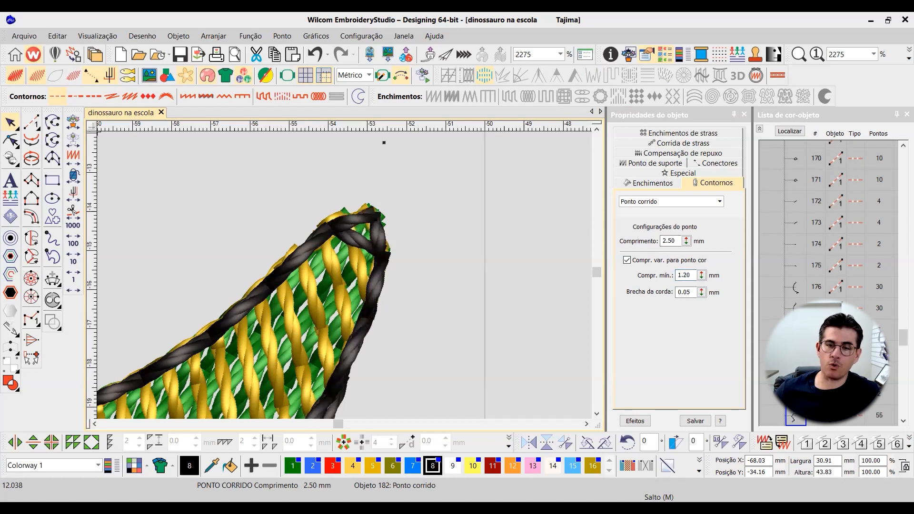
- Set the tail's second, overlapping black outline to a 1.20 mm minimum stitch length and check the tip in realistic view
left_click(379, 252)
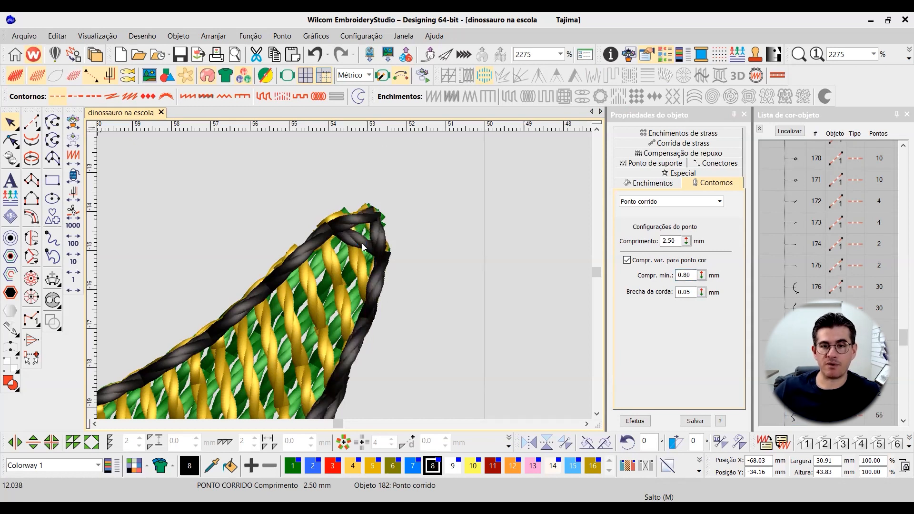
left_click(11, 140)
left_click(10, 122)
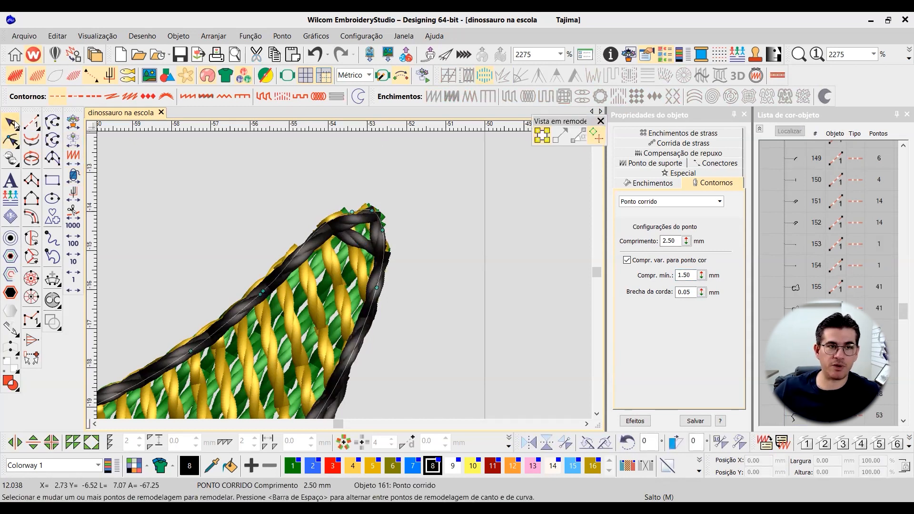
key("t")
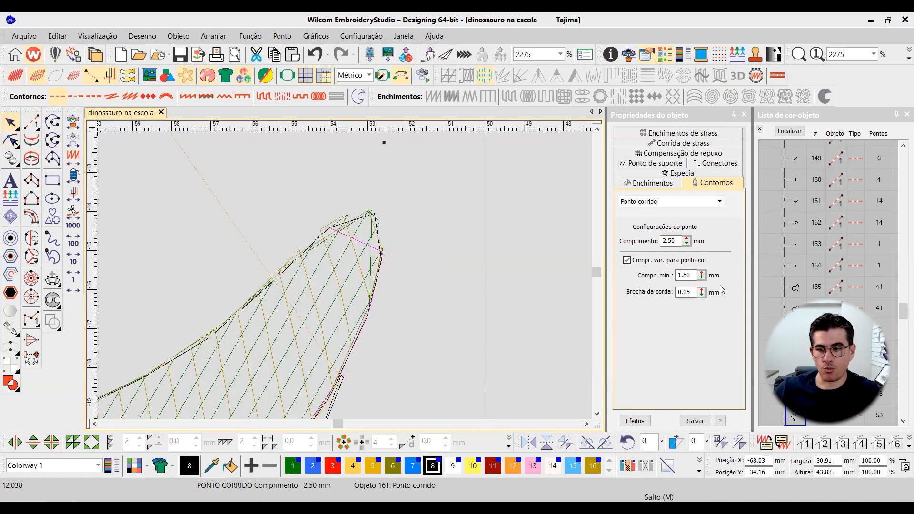
left_click_drag(679, 275, 731, 276)
type("20")
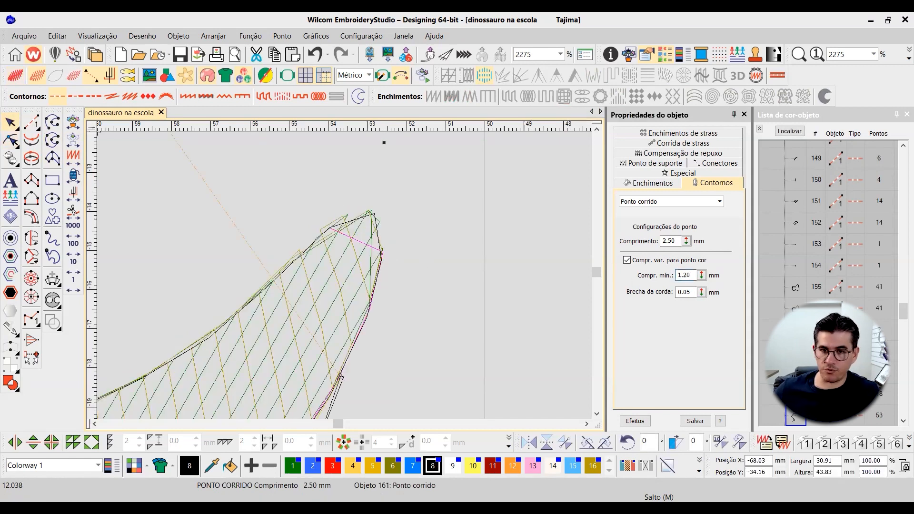
key("Return")
key("t")
scroll(335, 268, "down", 2)
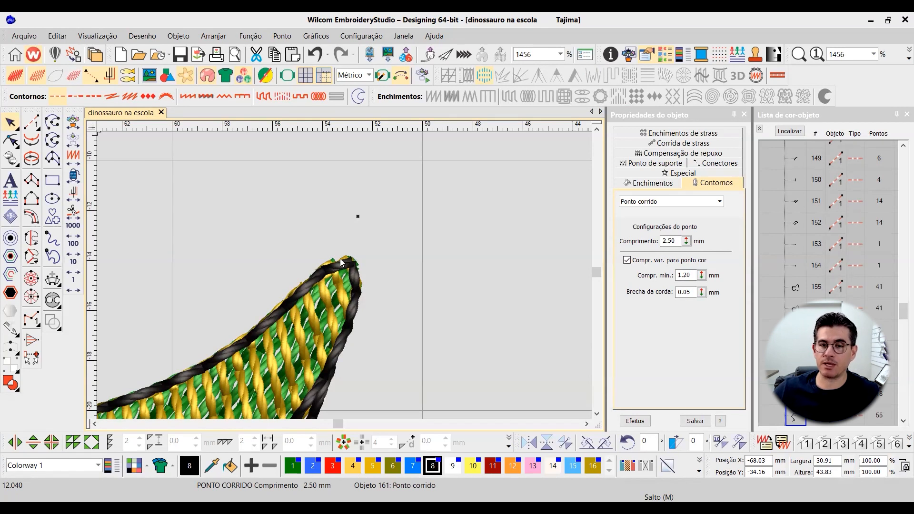
scroll(358, 248, "down", 2)
scroll(359, 246, "down", 1)
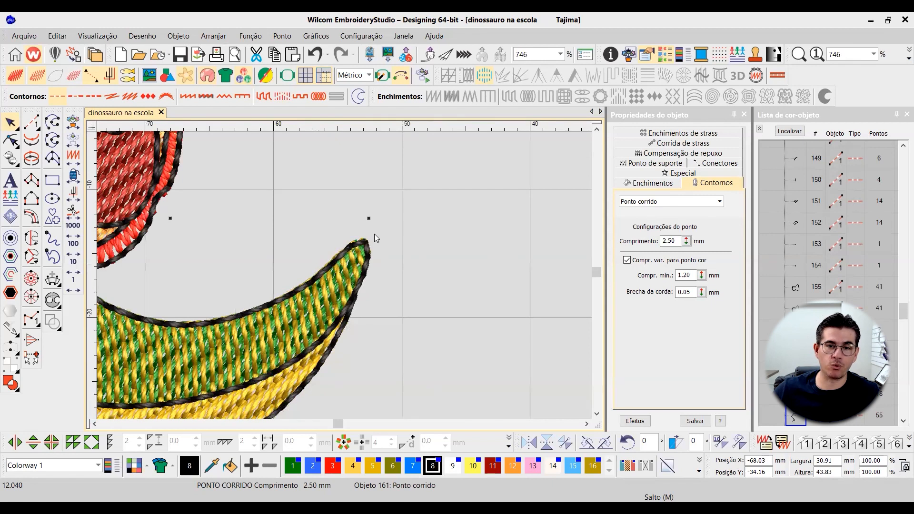
- Examine the tail, the spotted leg and the outlines around the foot's white claws in realistic view
scroll(331, 267, "down", 3)
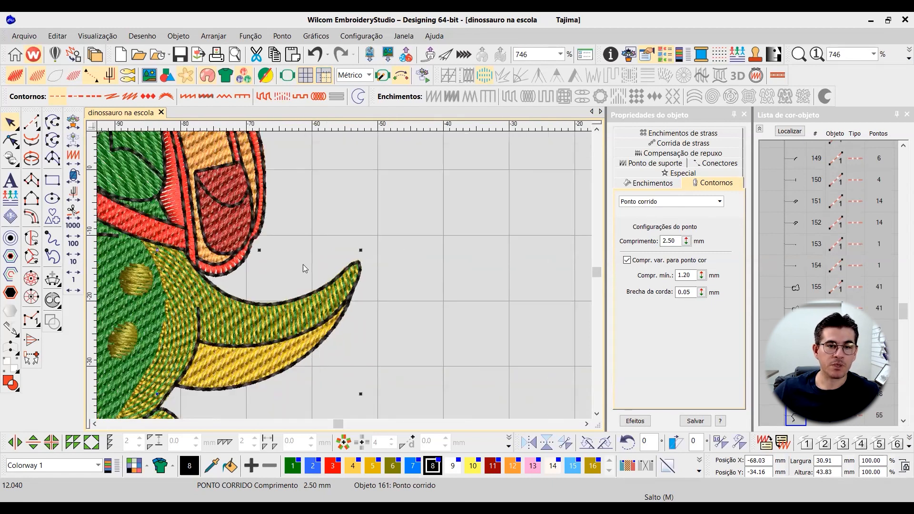
scroll(302, 276, "down", 4)
scroll(346, 275, "up", 8)
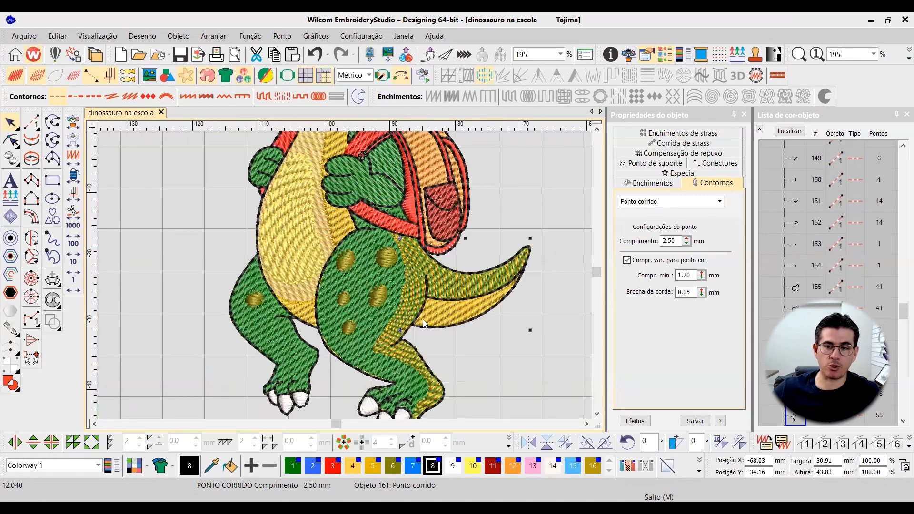
scroll(348, 276, "up", 2)
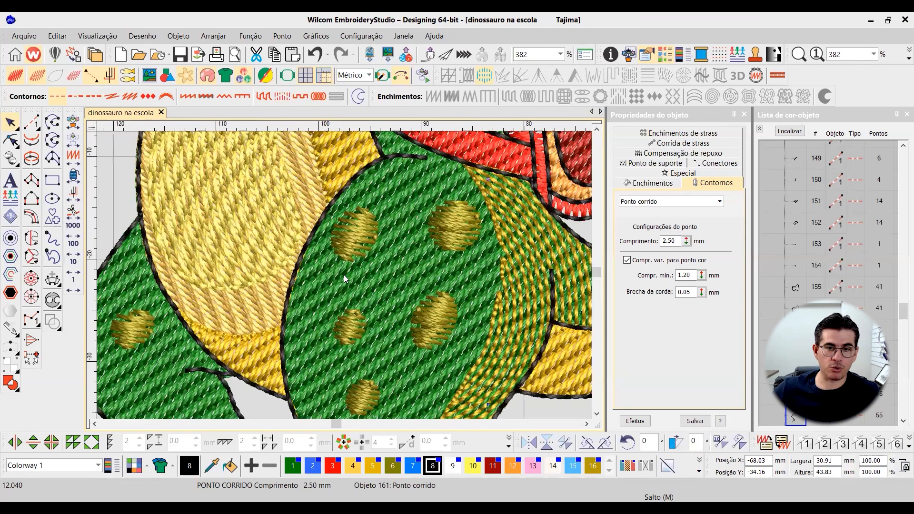
scroll(343, 278, "down", 4)
scroll(332, 261, "up", 5)
scroll(332, 261, "up", 1)
scroll(295, 355, "up", 4)
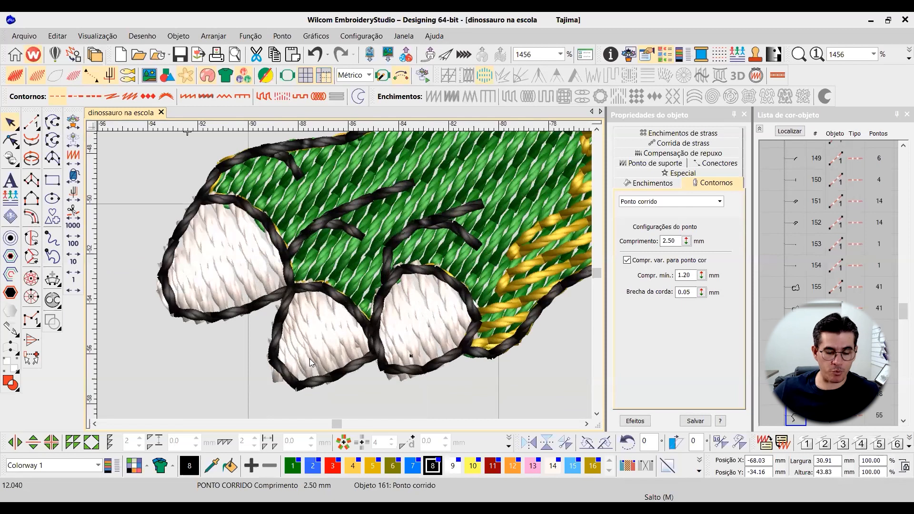
- Select the middle claw's black running-stitch outline and inspect its shape and reshape nodes with realistic view off
scroll(343, 279, "up", 3)
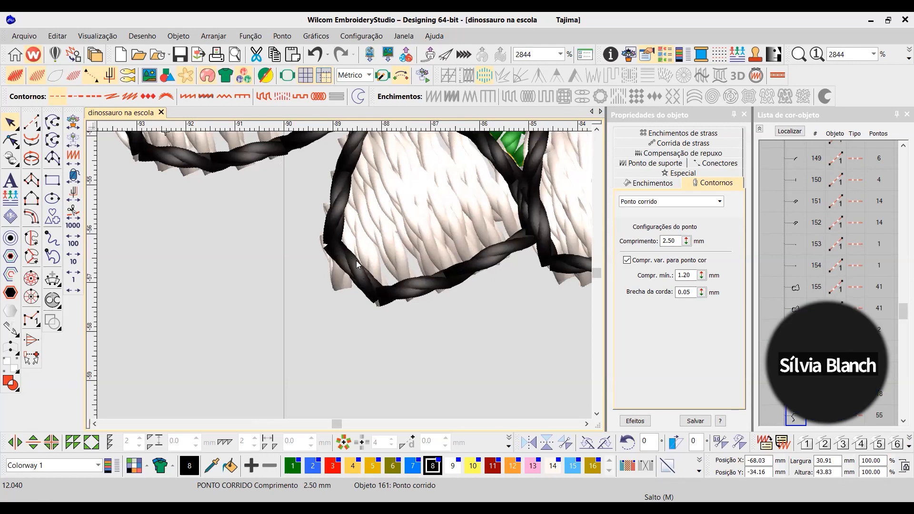
left_click(369, 290)
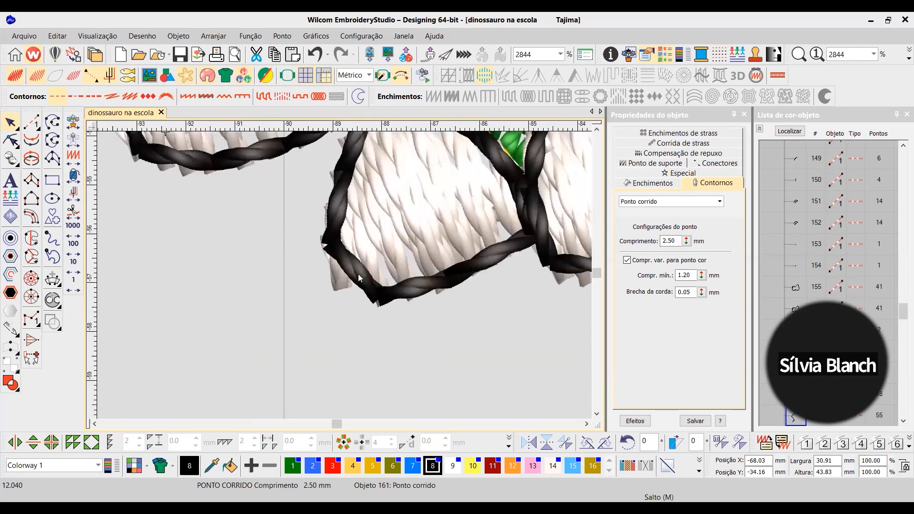
key("t")
left_click(10, 141)
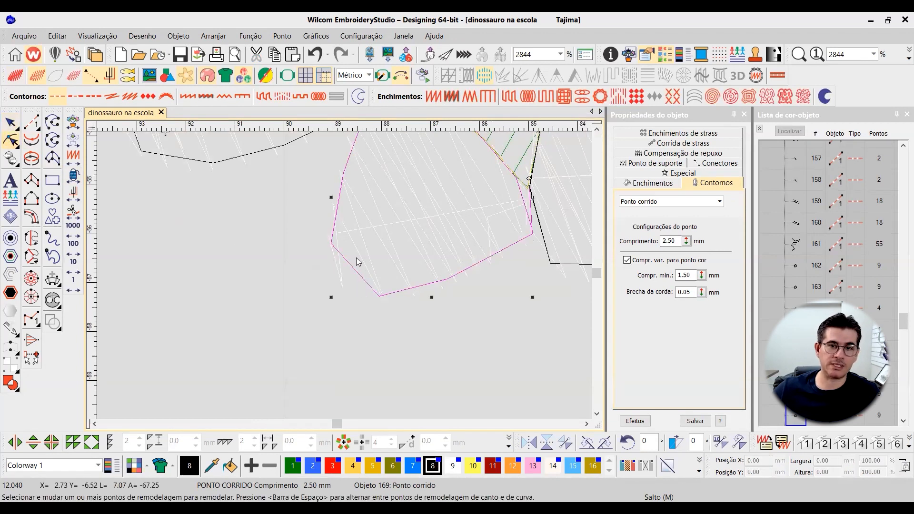
left_click(11, 143)
left_click(11, 123)
- Lower the selected claw outline's minimum stitch length through 1.30 mm to 1.20 mm
left_click(685, 276)
double_click(684, 276)
type("1.30")
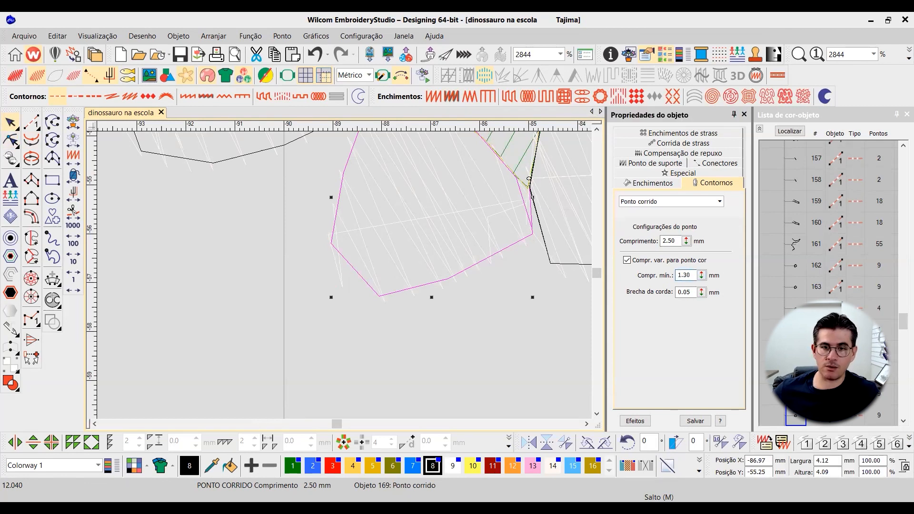
key("Return")
left_click_drag(685, 280, 741, 282)
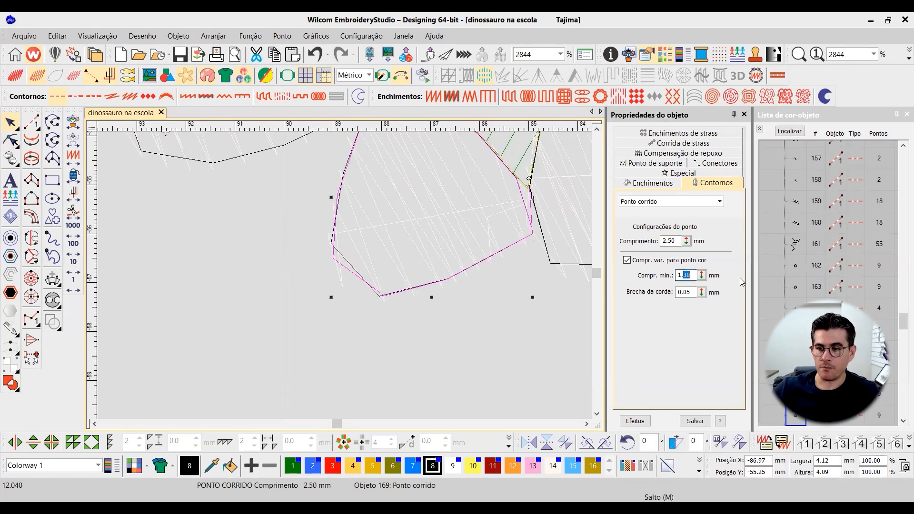
type("20")
key("Return")
- Set the middle claw's second, overlapping outline to a 1.20 mm minimum stitch length and check the claw in realistic view
double_click(685, 275)
type("1.50")
key("Return")
left_click_drag(688, 278, 703, 278)
type("2")
key("Return")
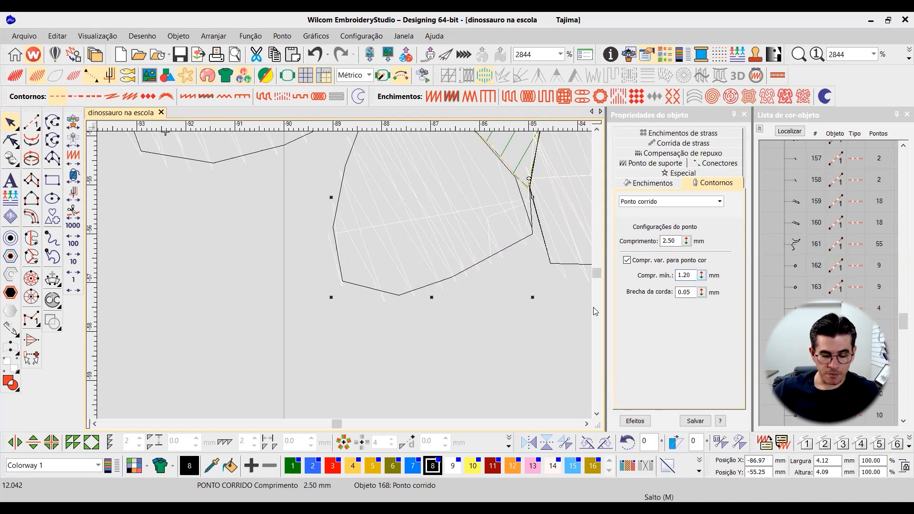
key("t")
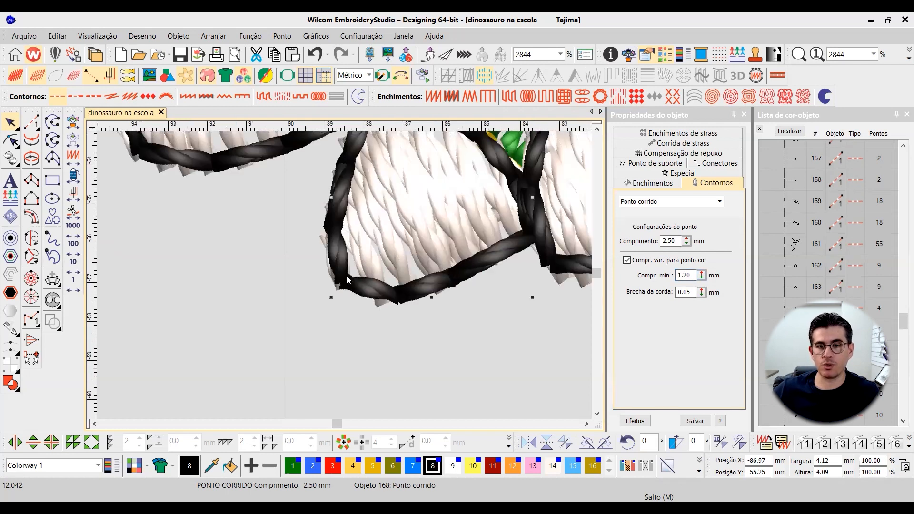
scroll(328, 231, "down", 2)
scroll(347, 275, "down", 4)
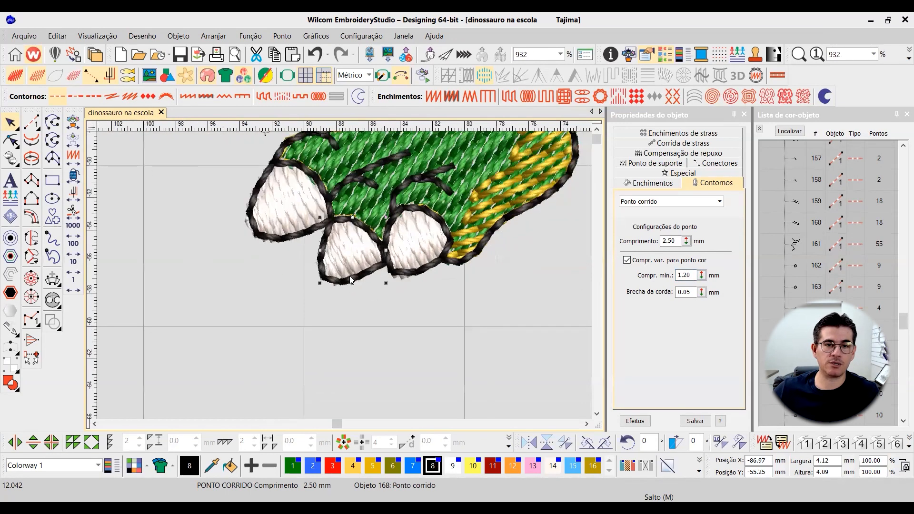
- Set the black outline of the other foot's inner claw, nearest the belly, to a 1.20 mm minimum stitch length
scroll(343, 275, "up", 4)
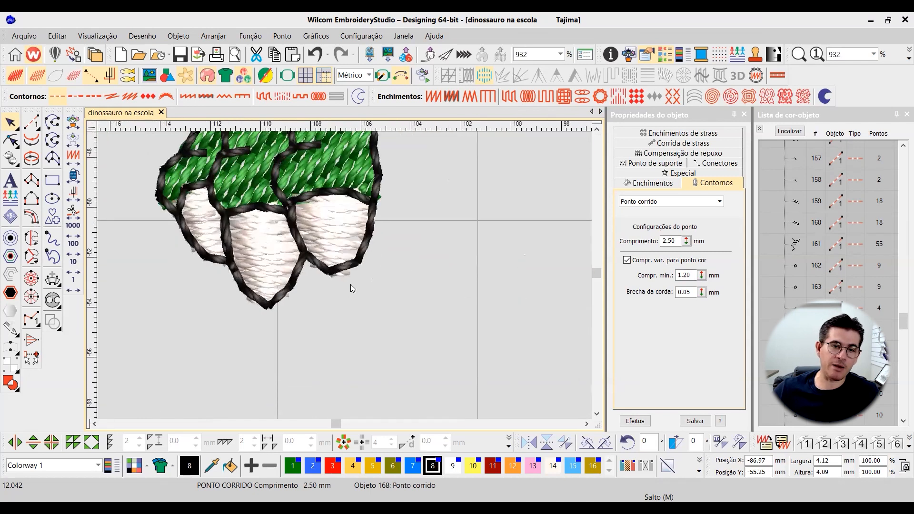
left_click(318, 269)
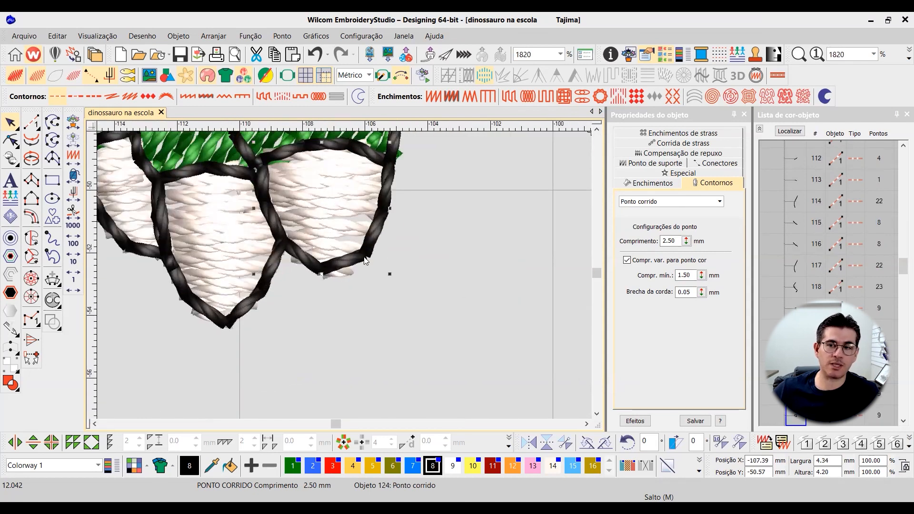
left_click_drag(682, 275, 716, 282)
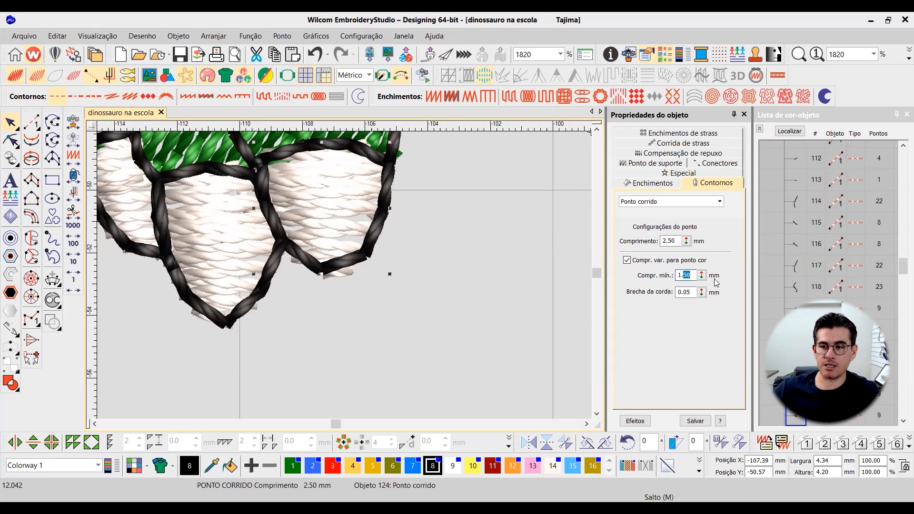
type("20")
key("Return")
- Set that claw's second, overlapping outline to a 1.20 mm minimum stitch length and check the foot in realistic view
key("t")
left_click(349, 260)
left_click_drag(684, 274, 707, 276)
type("20")
key("Return")
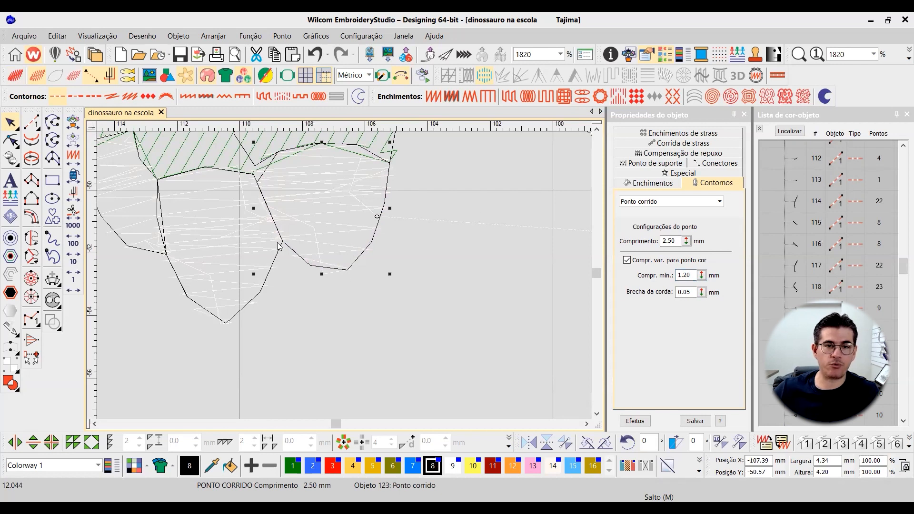
scroll(346, 277, "down", 2)
key("t")
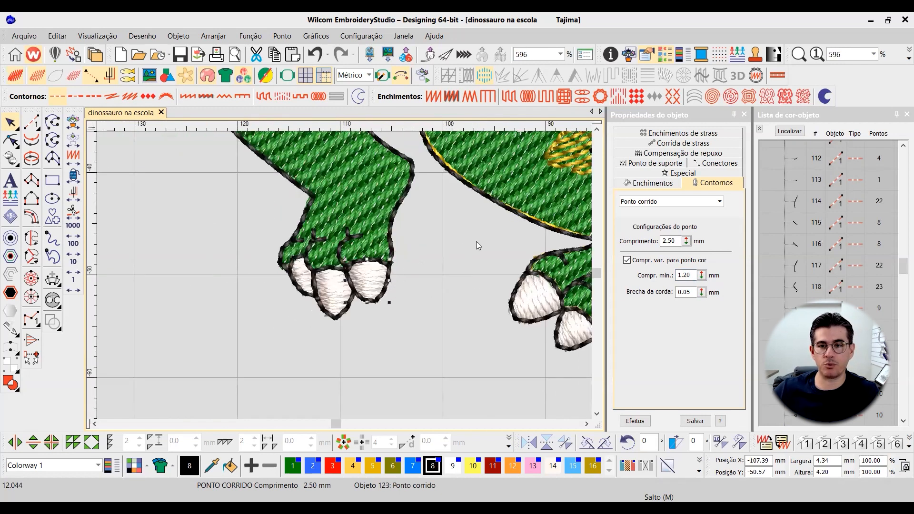
- Examine the stitching and black outlines of the body, backpack, face and propeller cap in realistic view
scroll(343, 278, "down", 2)
scroll(363, 212, "down", 2)
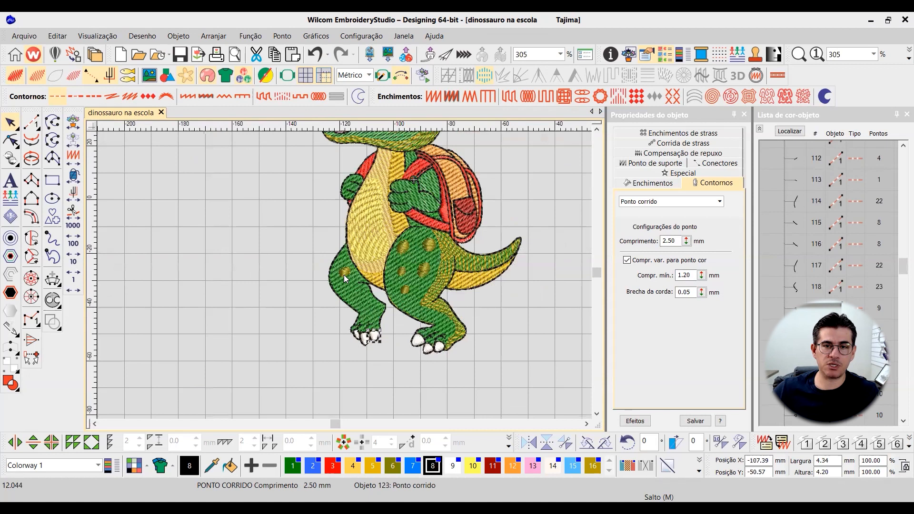
scroll(345, 275, "up", 2)
scroll(348, 269, "up", 2)
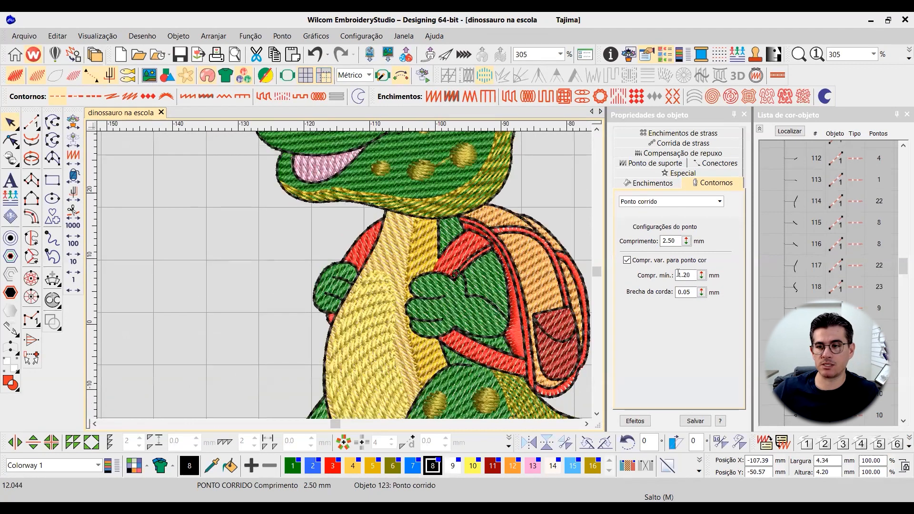
left_click(614, 268)
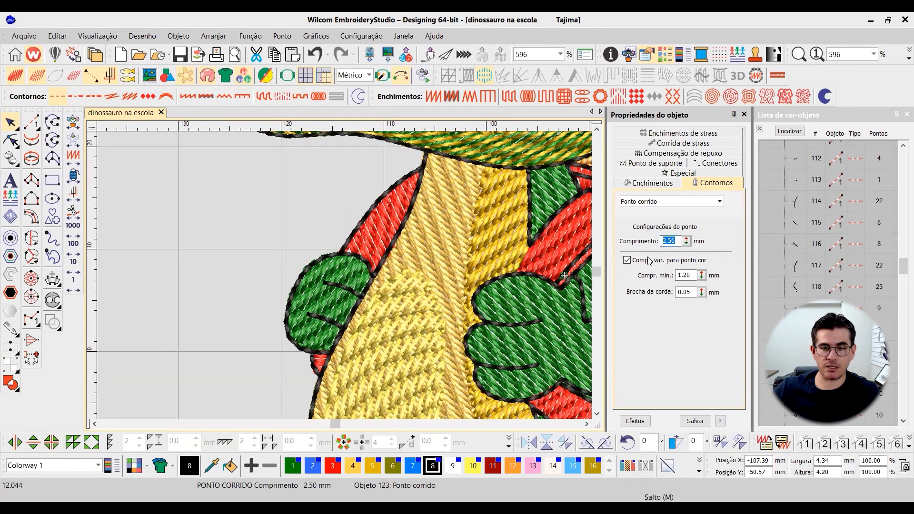
scroll(344, 275, "down", 1)
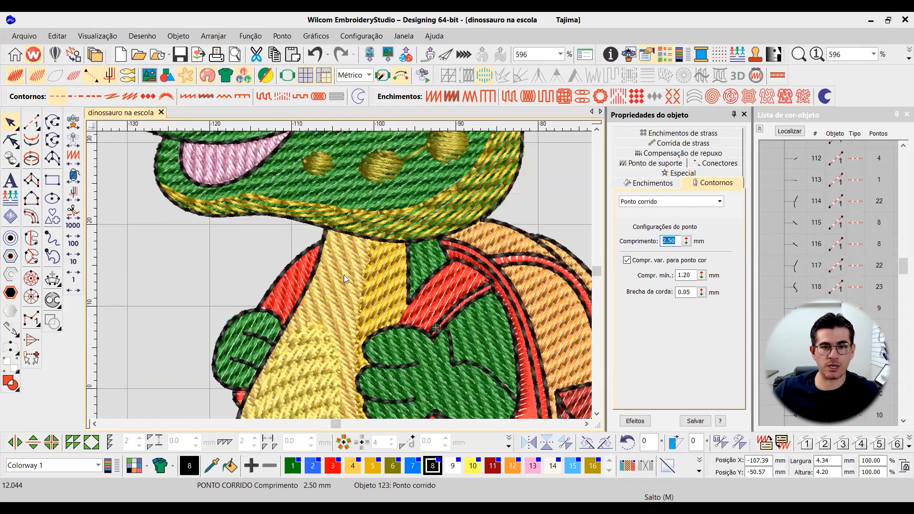
scroll(356, 285, "down", 2)
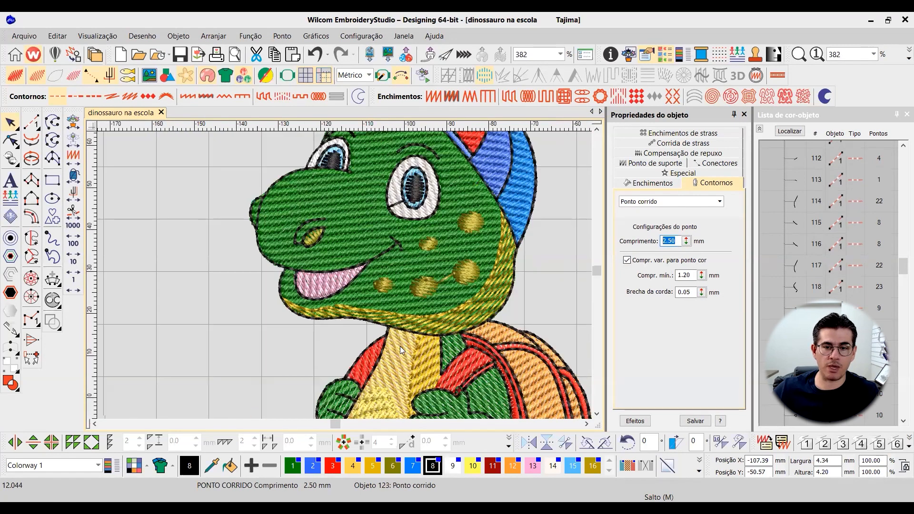
scroll(368, 193, "up", 1)
scroll(367, 194, "up", 4)
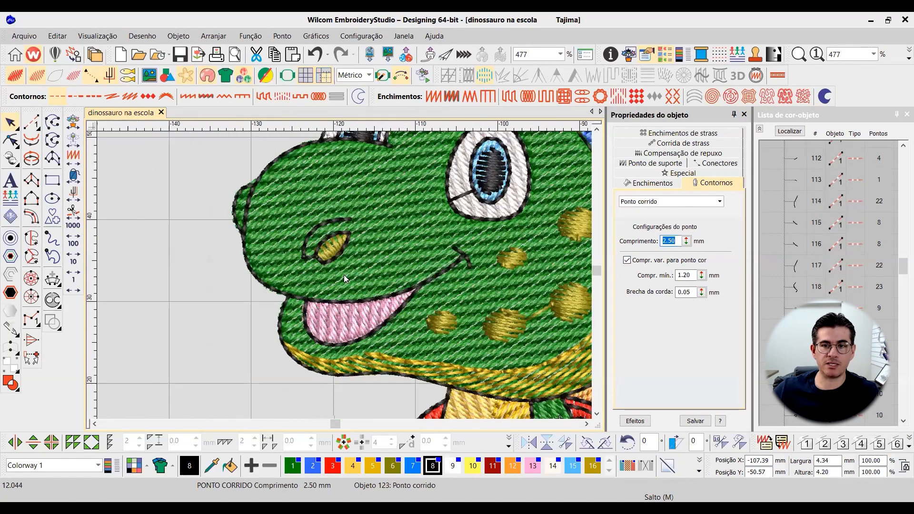
scroll(344, 275, "down", 1)
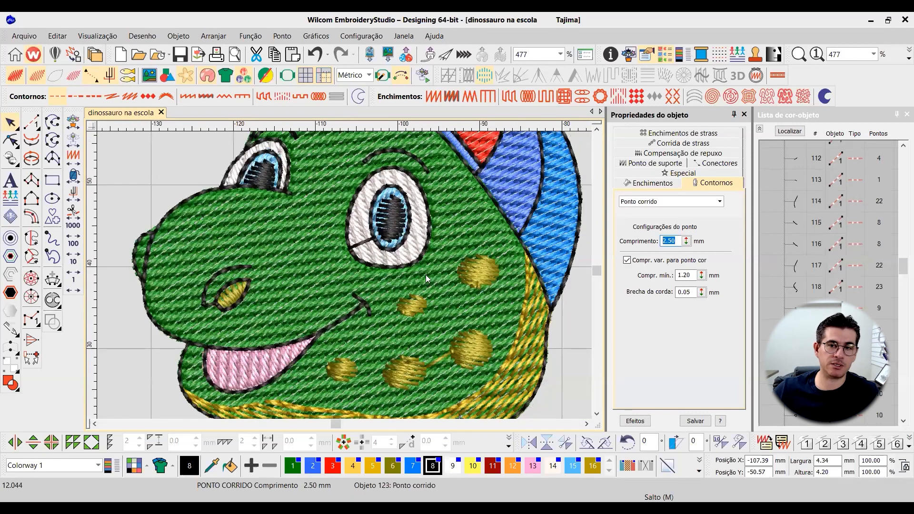
scroll(426, 276, "down", 3)
scroll(344, 330, "up", 6)
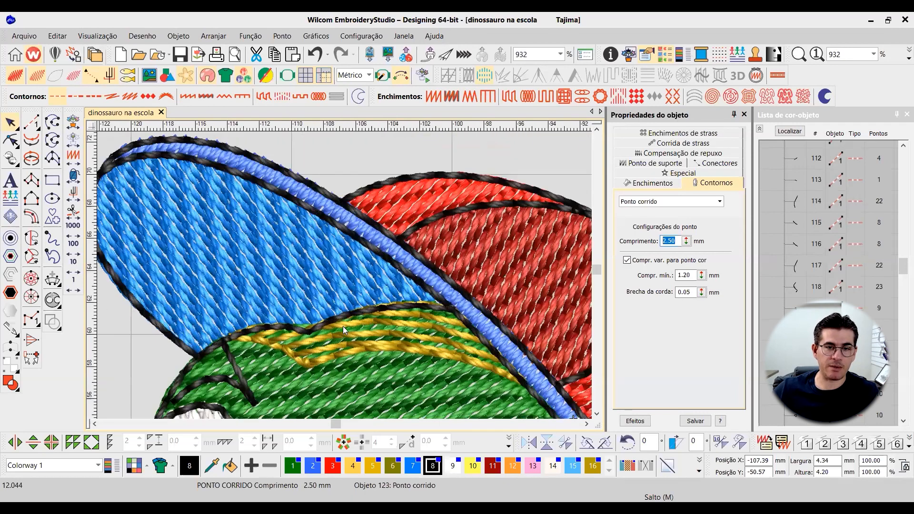
- Examine the legs, feet and the yellow edge beside the black outline along the spotted thigh
scroll(348, 283, "down", 7)
left_click(596, 414)
scroll(596, 417, "up", 1)
left_click(596, 415)
scroll(596, 417, "up", 1)
left_click(597, 415)
left_click(597, 415)
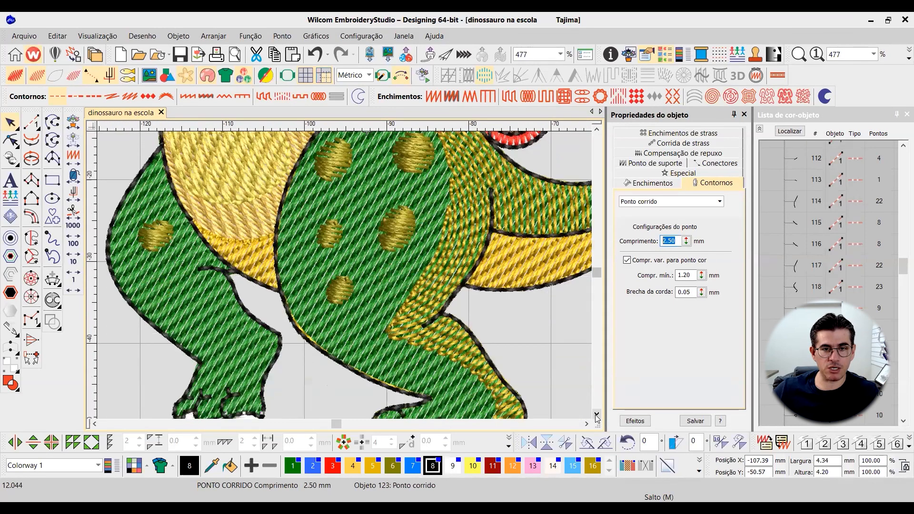
left_click(596, 413)
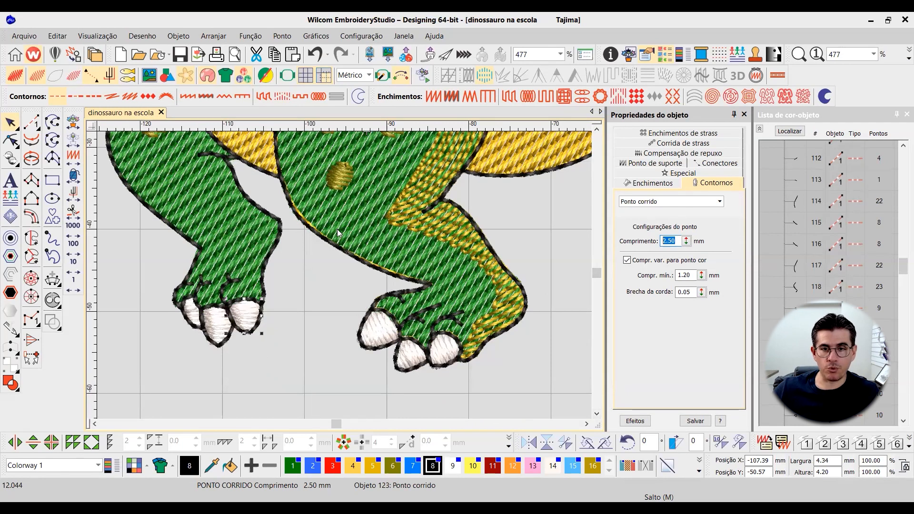
type("1")
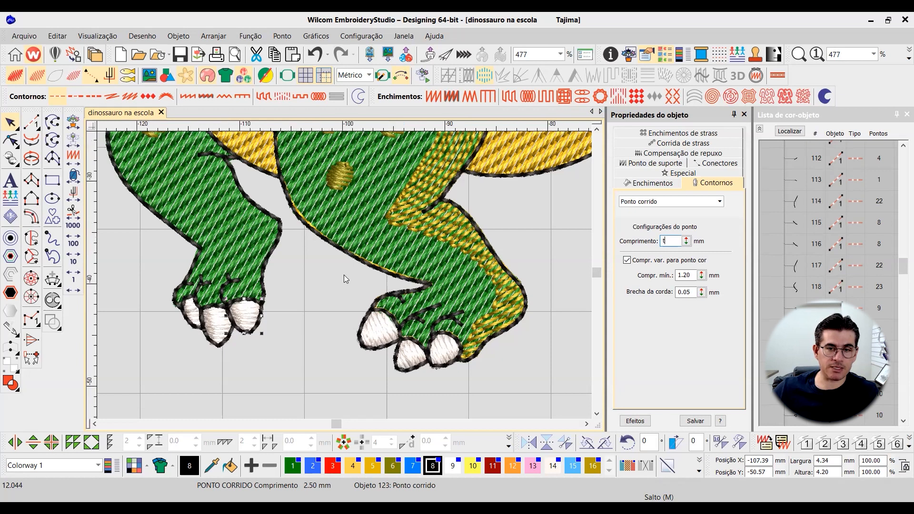
scroll(344, 275, "up", 3)
scroll(245, 130, "up", 3)
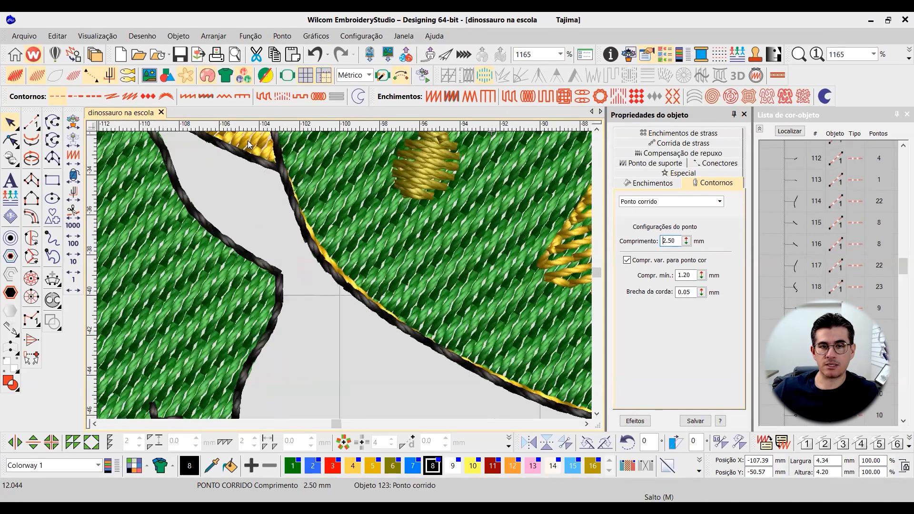
- Inspect the fill settings of the yellow area between the legs and the running-stitch settings of the spotted thigh's black outline
left_click(247, 141)
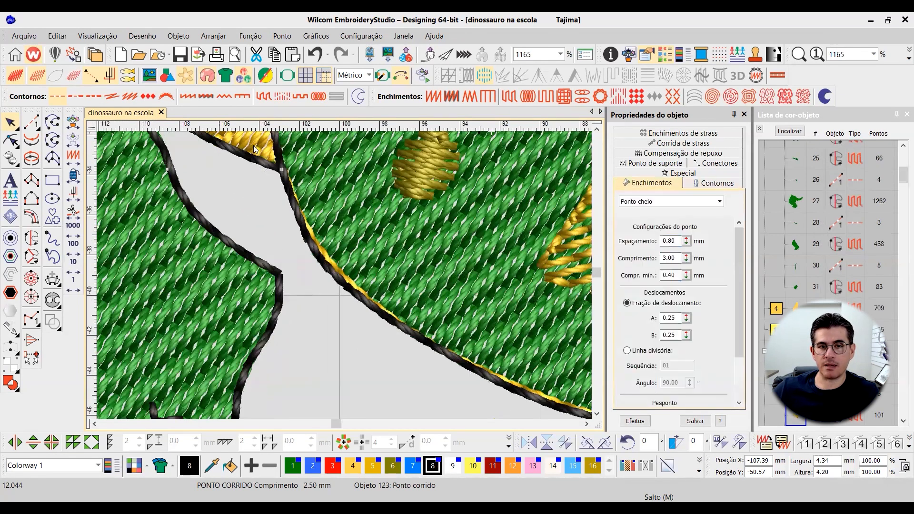
left_click(333, 266)
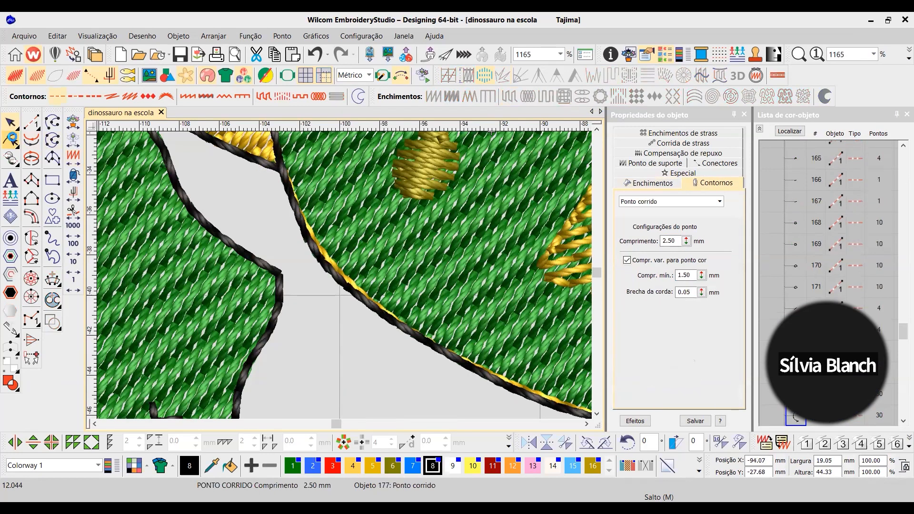
left_click(10, 139)
left_click(11, 125)
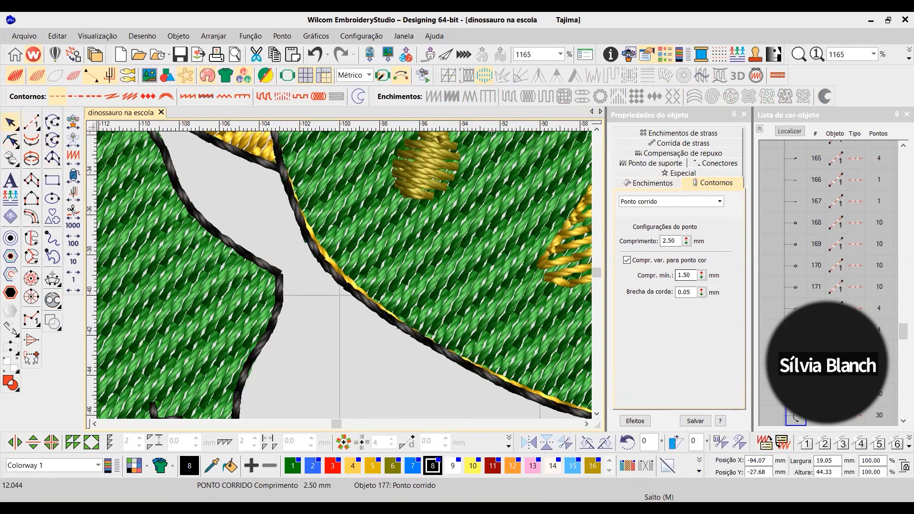
scroll(893, 149, "up", 15)
scroll(894, 148, "up", 5)
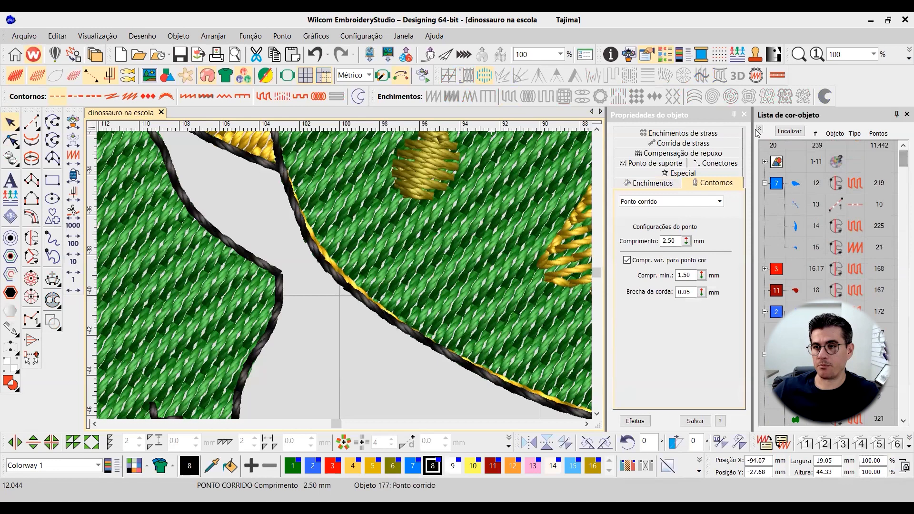
- Move both overlapping black outlines off the spotted thigh's lower edge to expose the yellow line, undo the moves and re-examine the edge
left_click_drag(426, 335, 414, 342)
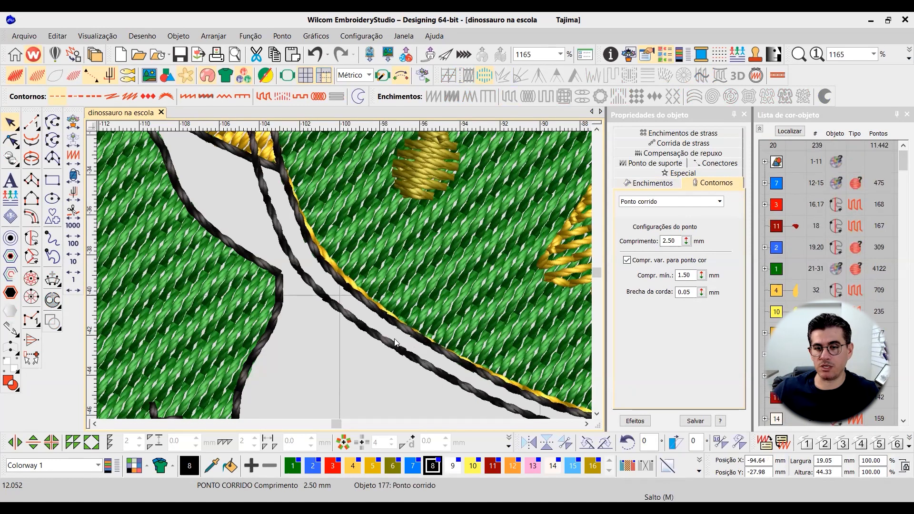
left_click(435, 357)
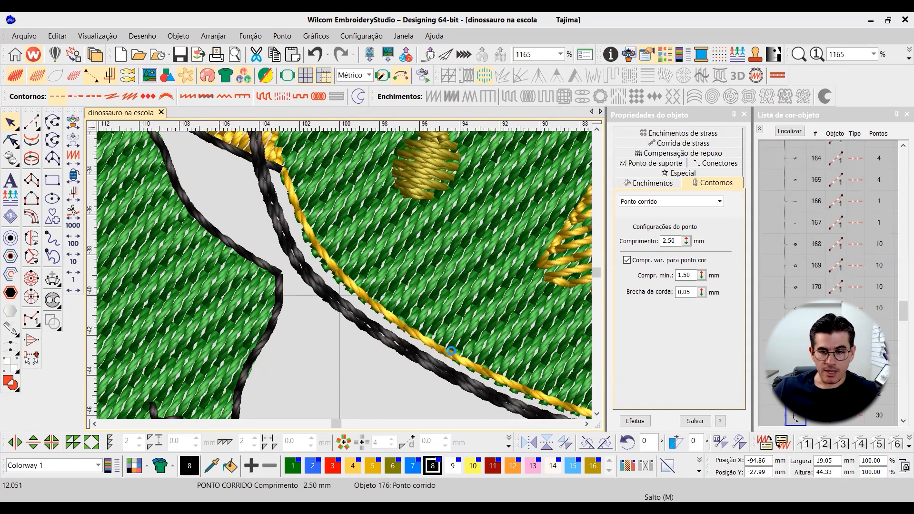
key("ctrl+z")
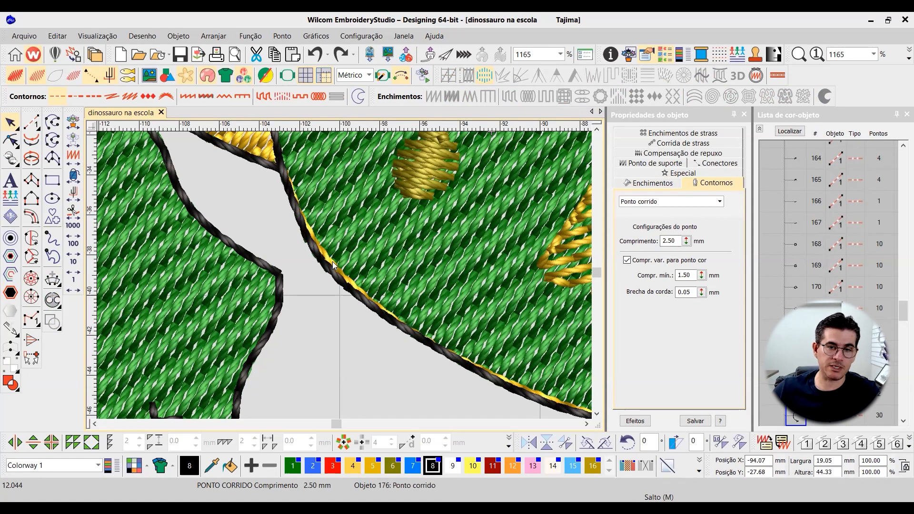
scroll(346, 276, "down", 2)
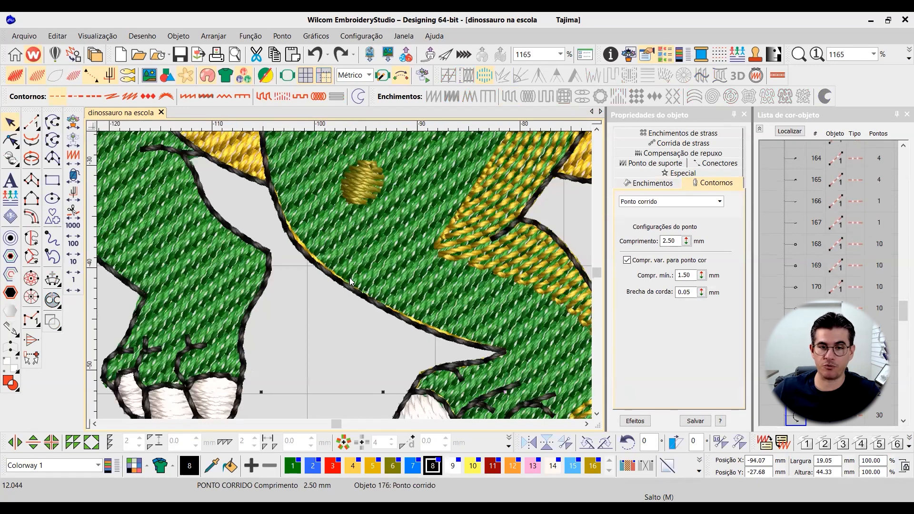
scroll(315, 261, "down", 1)
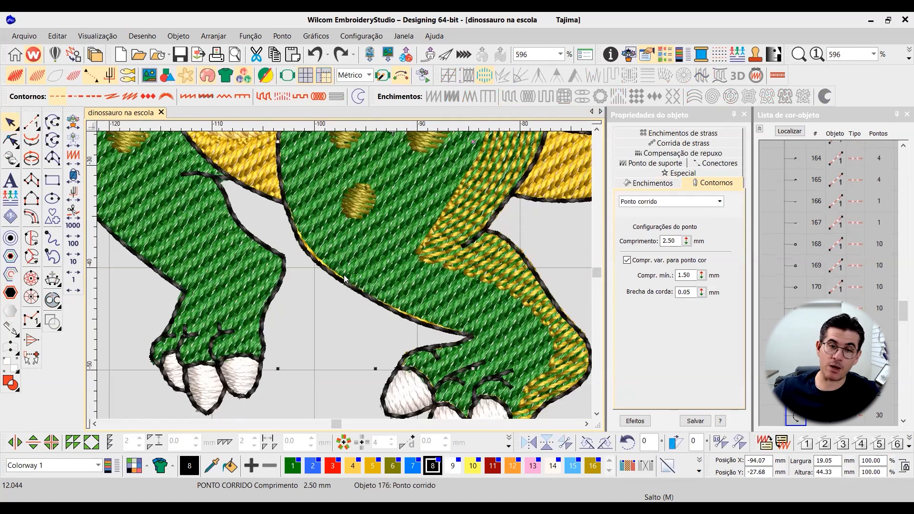
scroll(354, 276, "up", 2)
scroll(344, 276, "down", 4)
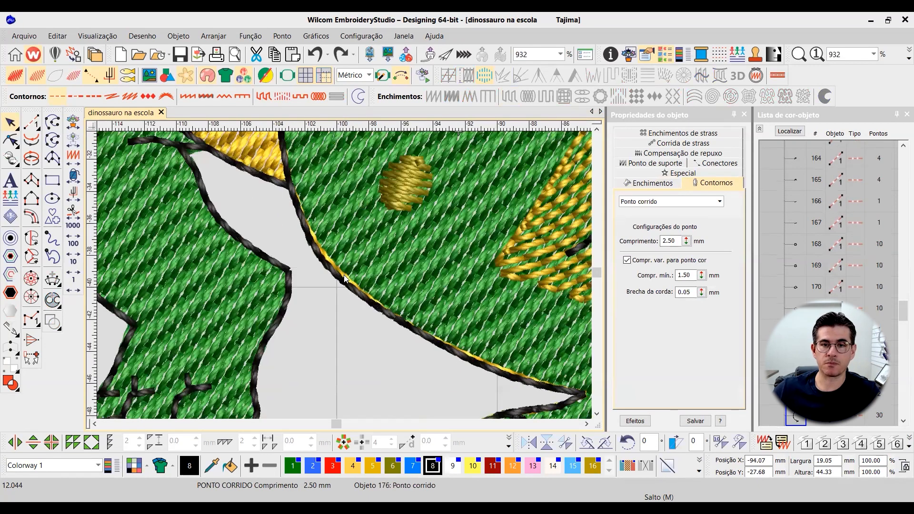
- Re-examine the yellow line beside the black outline along the spotted thigh's lower edge
scroll(291, 255, "down", 5)
scroll(308, 256, "up", 6)
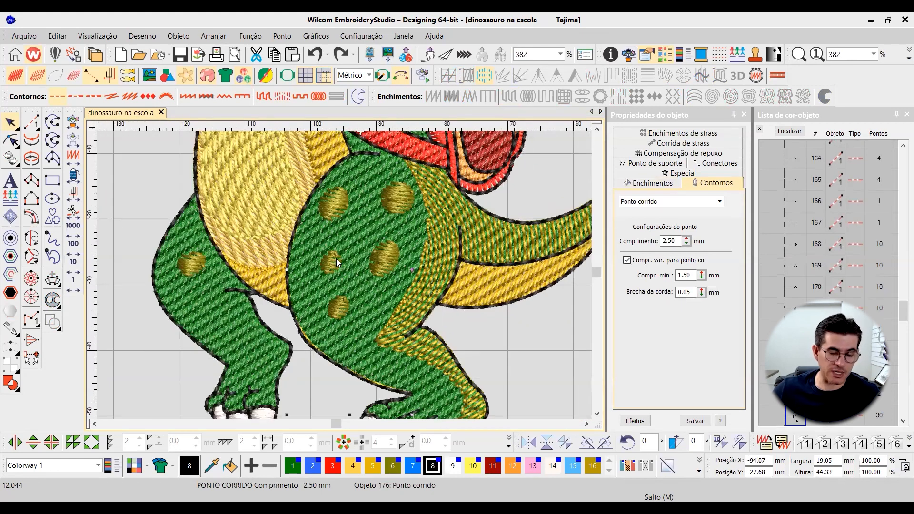
left_click_drag(336, 259, 341, 261)
key("ctrl+z")
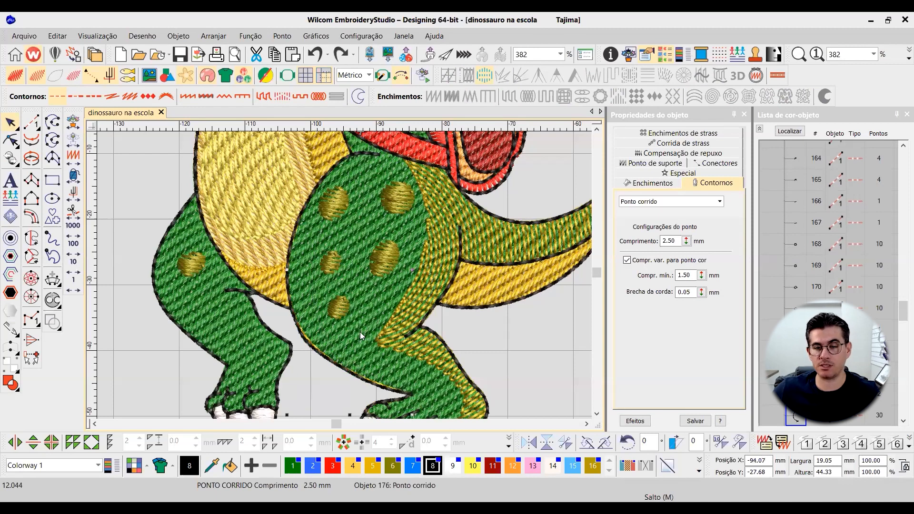
scroll(353, 264, "up", 2)
scroll(353, 264, "up", 2)
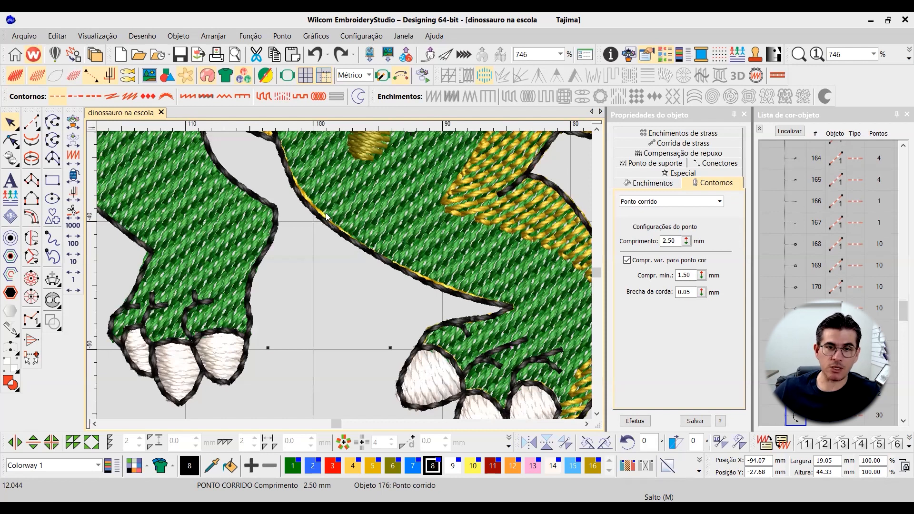
- Delete the yellow running stitch that follows the spotted thigh's lower edge beneath the black outline
scroll(326, 216, "up", 2)
scroll(335, 269, "up", 1)
key("t")
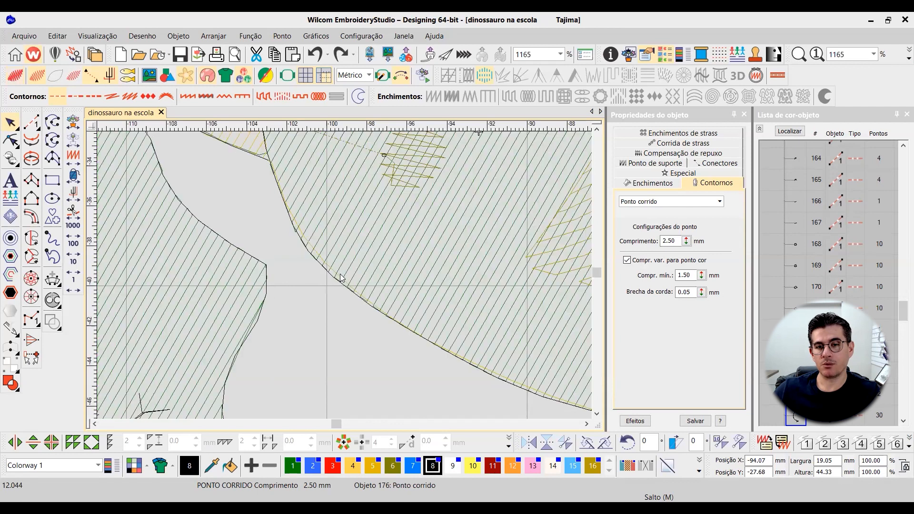
left_click(340, 277)
key("t")
scroll(381, 276, "down", 5)
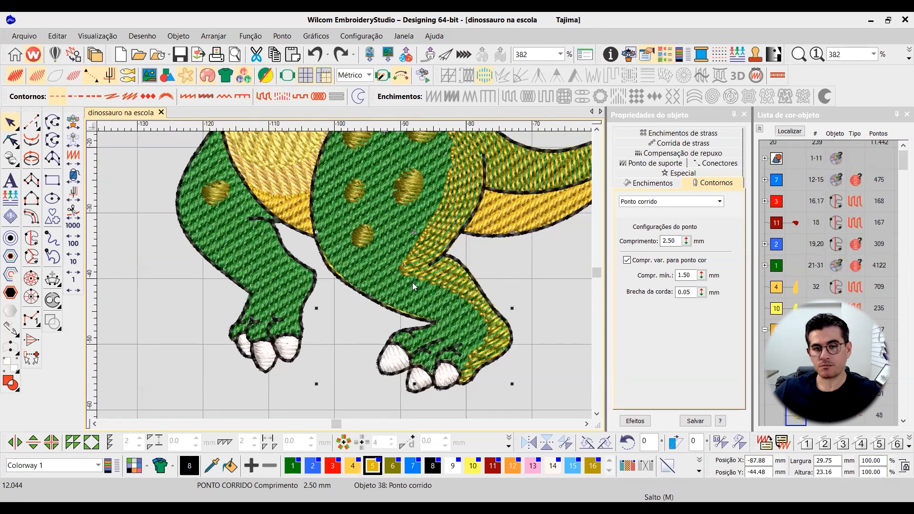
key("Escape")
- Inspect the belly fill's settings and examine the black outline along the spotted thigh's lower edge in realistic view
key("t")
left_click(287, 174)
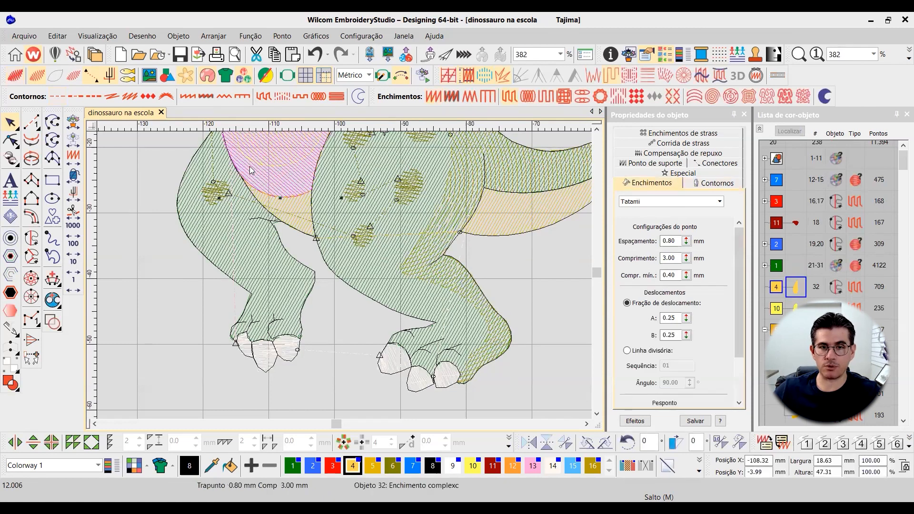
key("t")
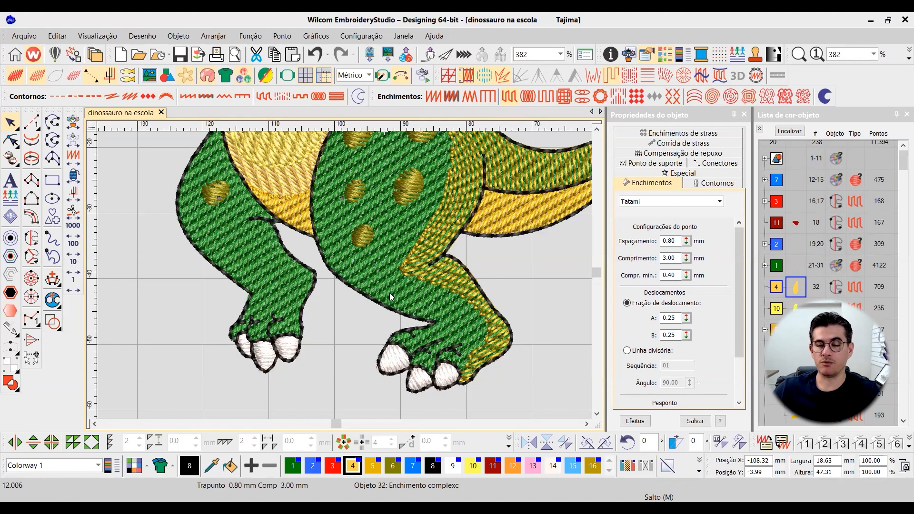
scroll(342, 276, "up", 1)
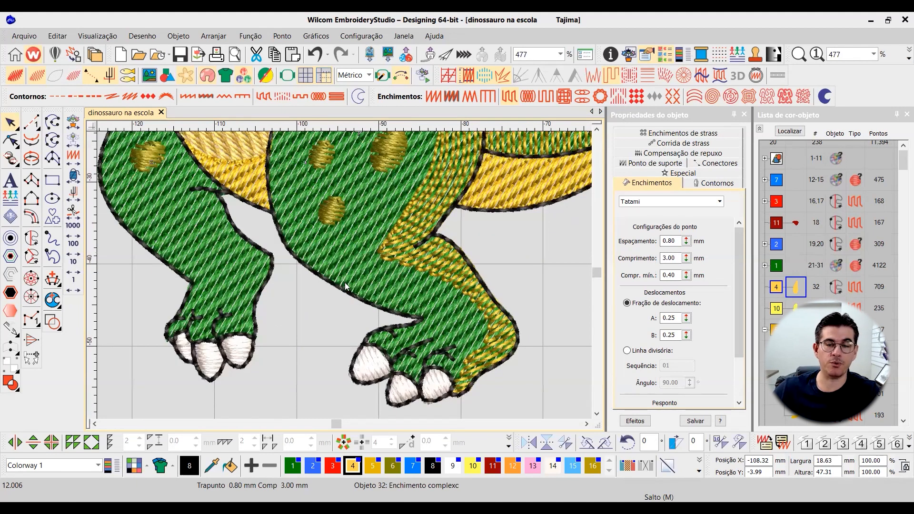
scroll(342, 275, "up", 2)
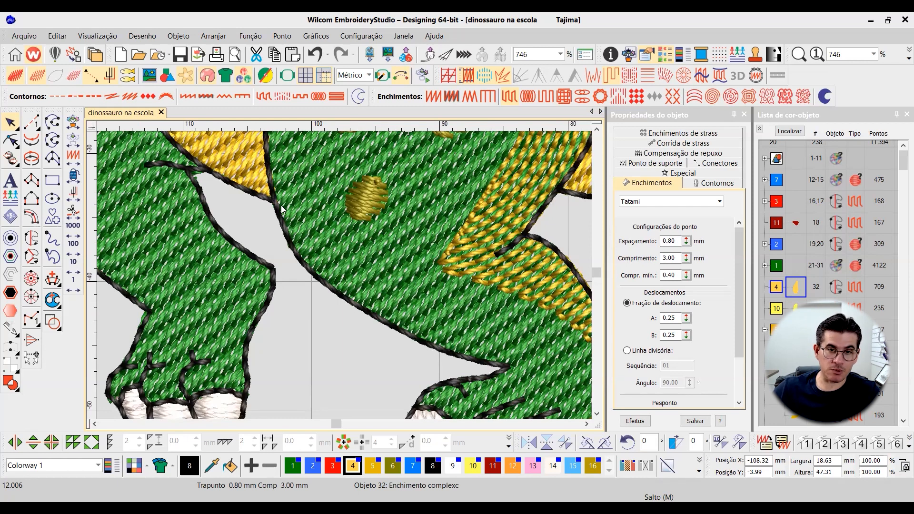
scroll(317, 248, "up", 2)
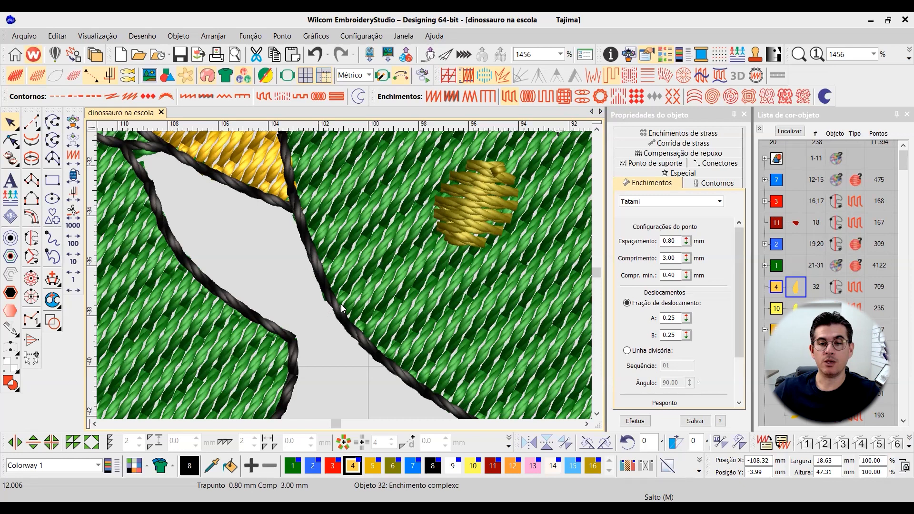
scroll(345, 279, "down", 1)
scroll(345, 279, "down", 3)
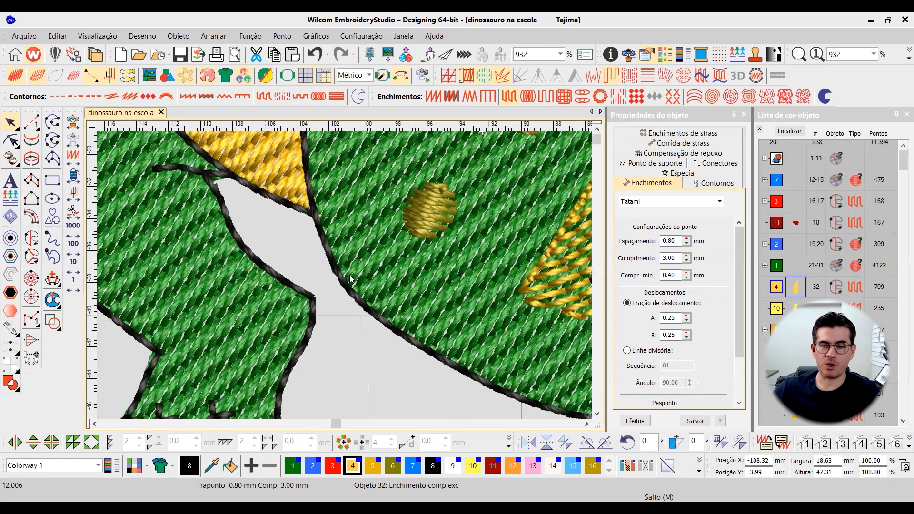
scroll(325, 230, "down", 6)
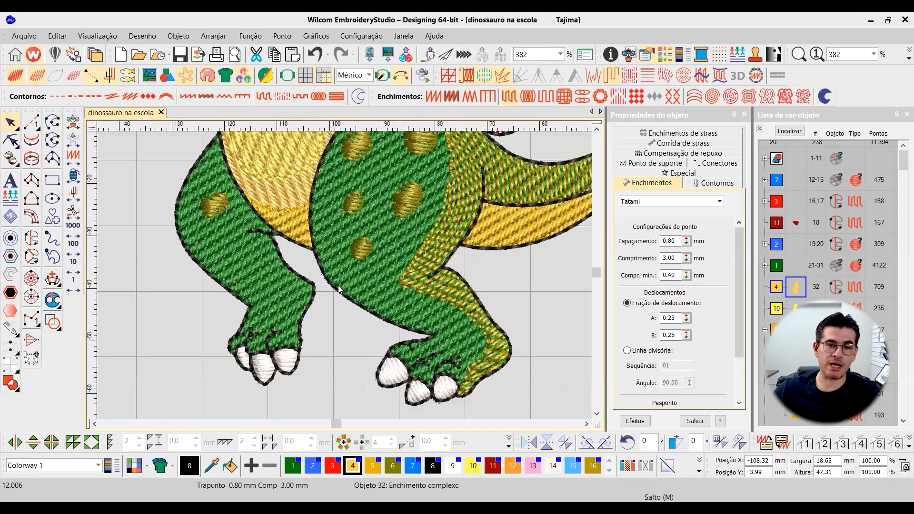
- Examine the stitching and outlines of the torso, hands, backpack, face and cap in realistic view
scroll(352, 283, "down", 4)
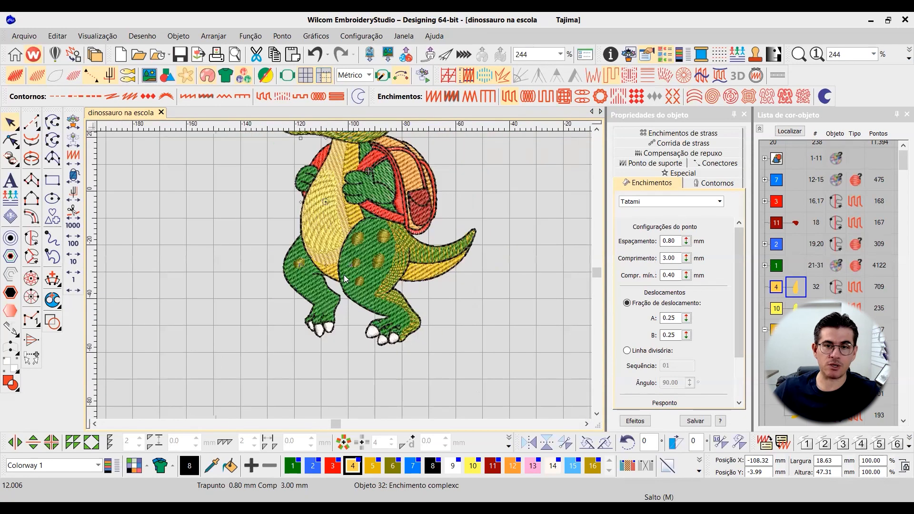
scroll(409, 276, "up", 3)
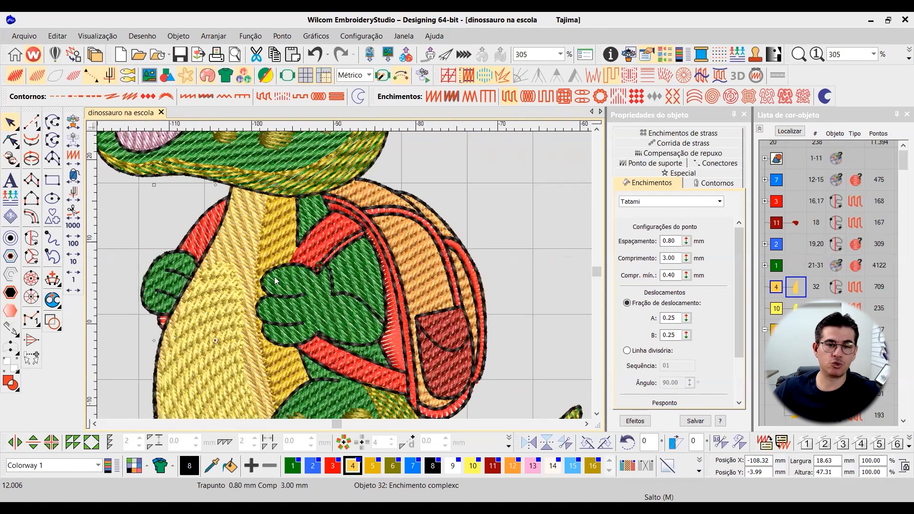
scroll(328, 267, "up", 6)
key("Escape")
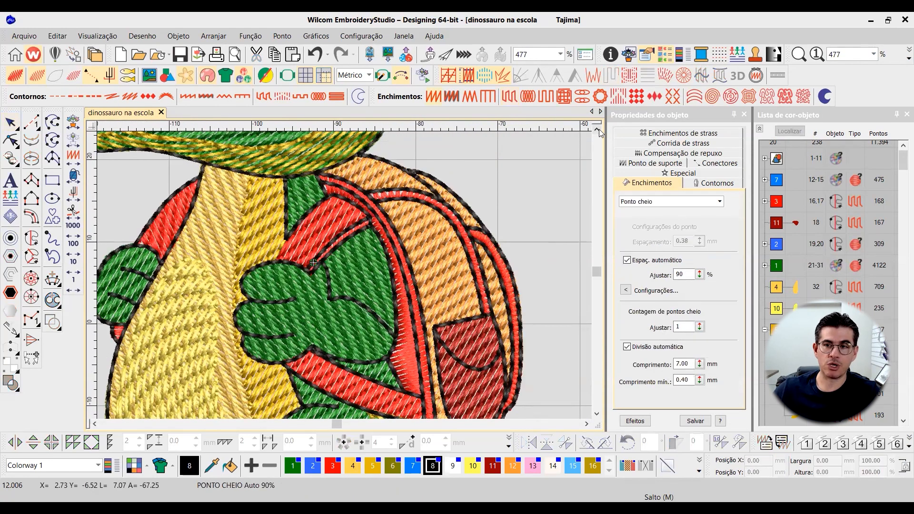
left_click(596, 130)
left_click(596, 130)
left_click(596, 129)
left_click(596, 129)
left_click(597, 130)
left_click(596, 129)
scroll(344, 279, "down", 3)
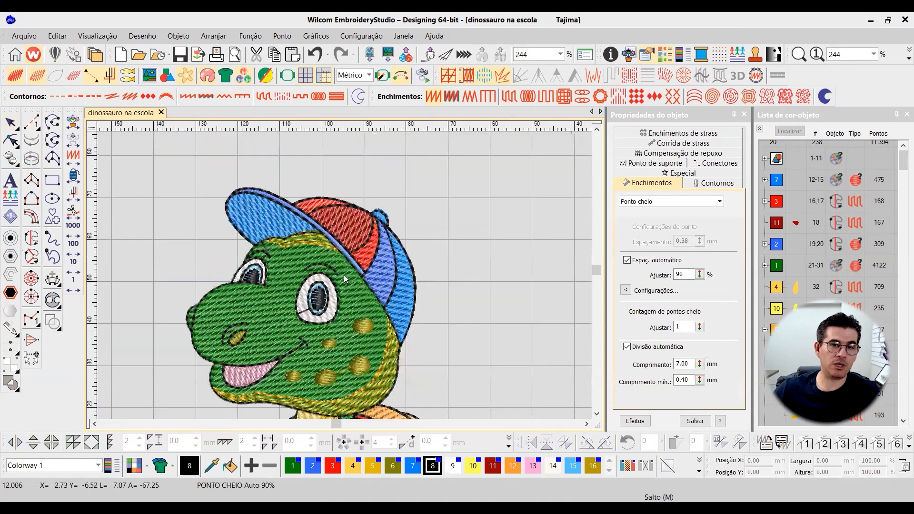
scroll(338, 288, "up", 3)
scroll(338, 293, "down", 3)
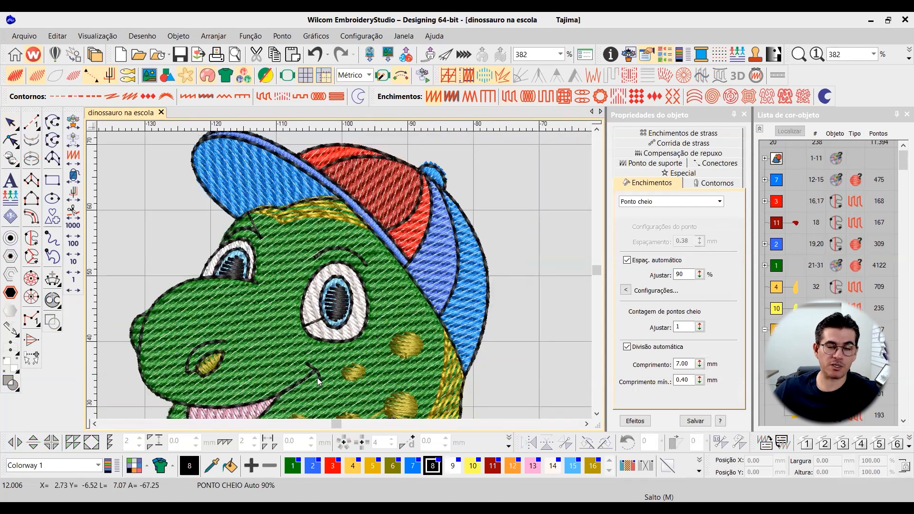
scroll(355, 323, "down", 3)
scroll(413, 320, "up", 2)
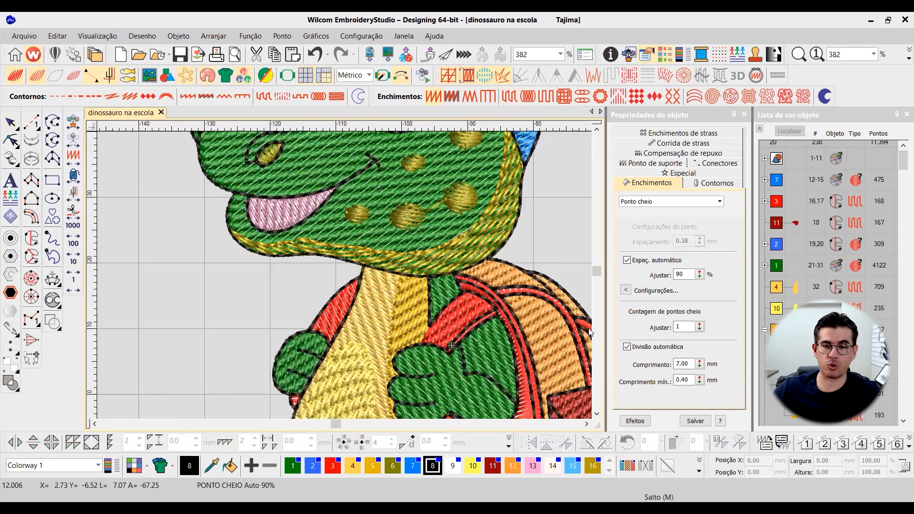
- Try moving the belly's tatami fill about 3.4 mm sideways and undo the move
left_click(596, 414)
left_click(597, 415)
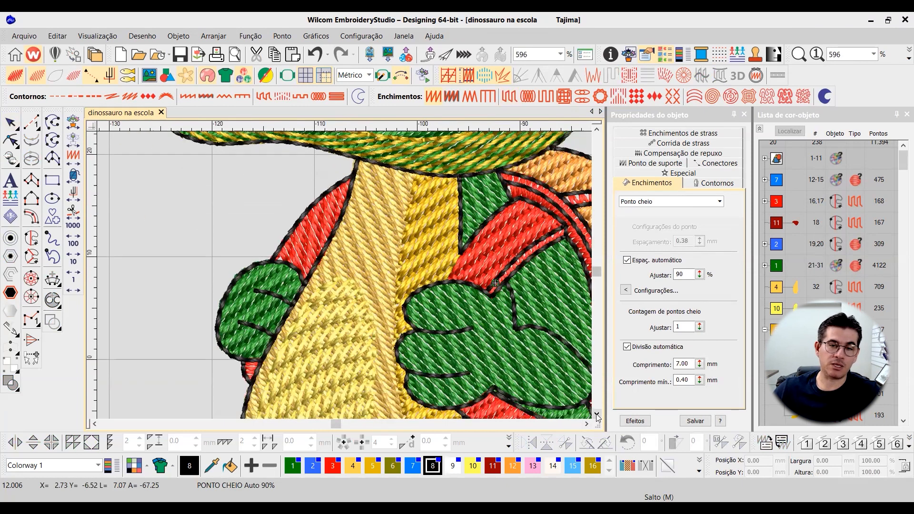
left_click(596, 415)
left_click(597, 415)
left_click(597, 415)
left_click(361, 352)
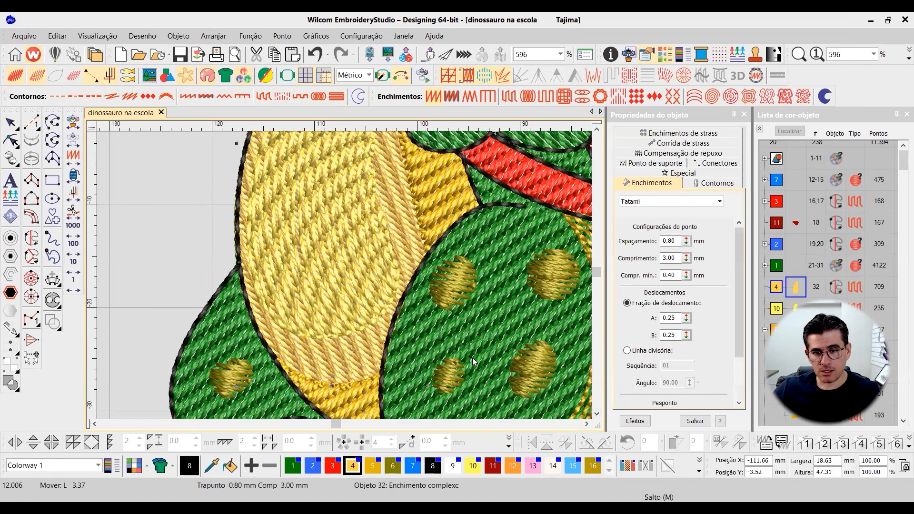
scroll(344, 275, "up", 3)
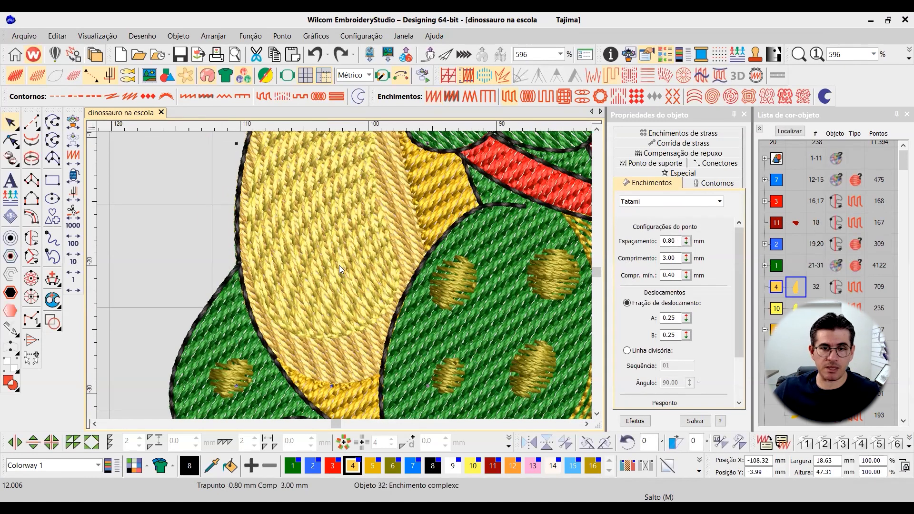
- Move the yellow running stitch beneath the belly-side thigh outline onto the green fill to expose it, and undo the move
scroll(339, 254, "up", 1)
key("t")
left_click(427, 290)
left_click(389, 267)
left_click_drag(341, 254, 389, 265)
key("t")
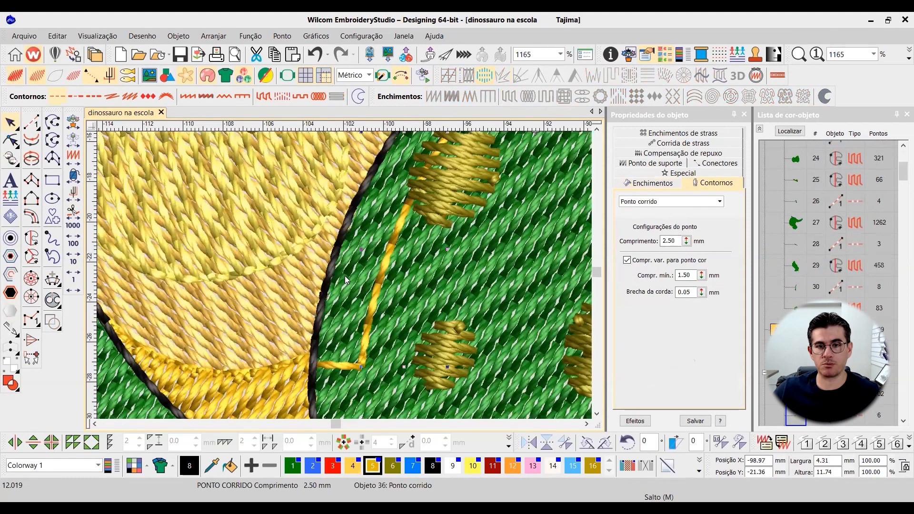
scroll(351, 274, "down", 1)
scroll(352, 276, "down", 1)
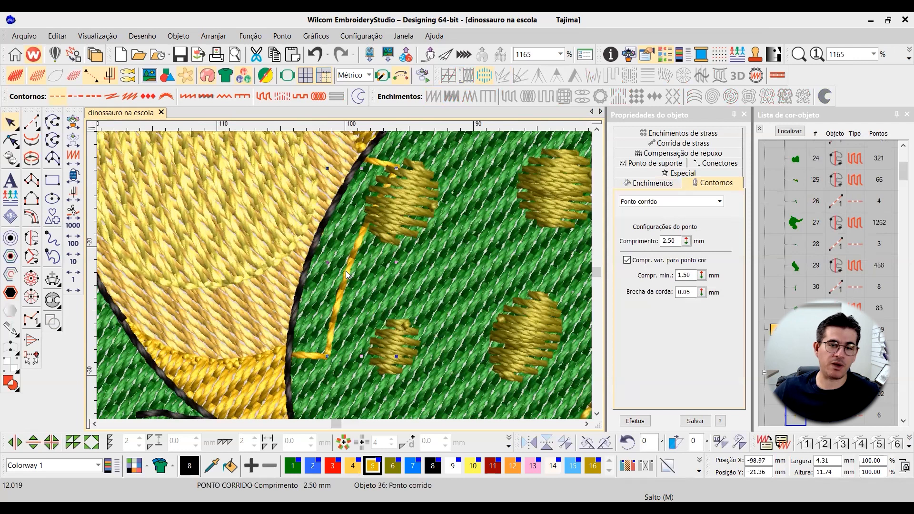
scroll(345, 274, "down", 1)
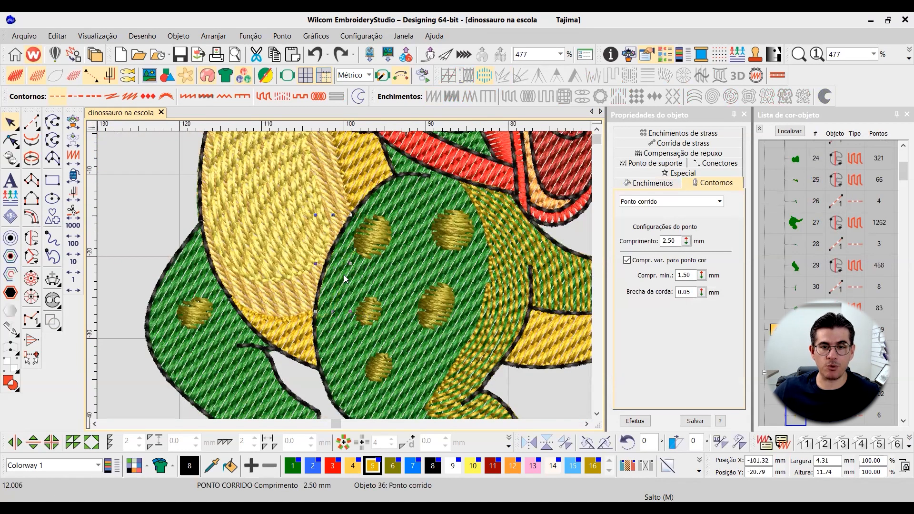
scroll(342, 279, "up", 1)
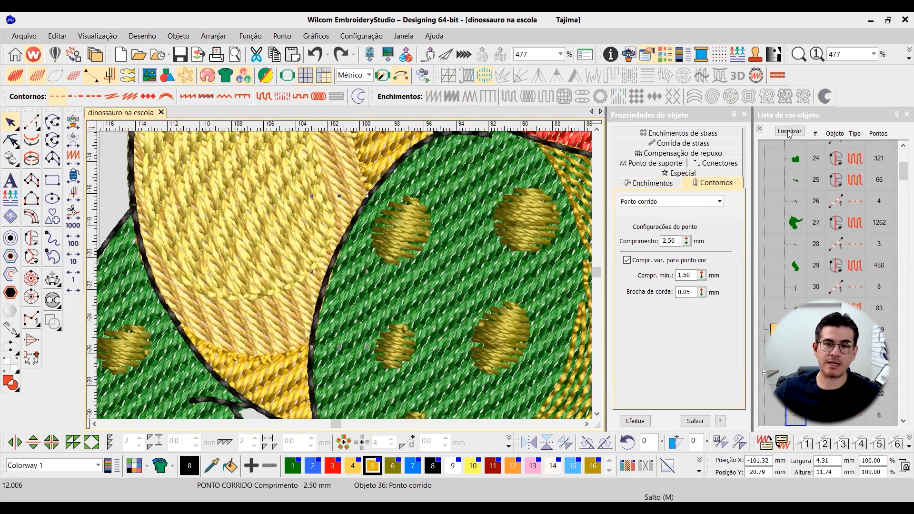
- Delete the yellow running stitch beneath the black outline where the belly meets the spotted thigh
left_click(789, 132)
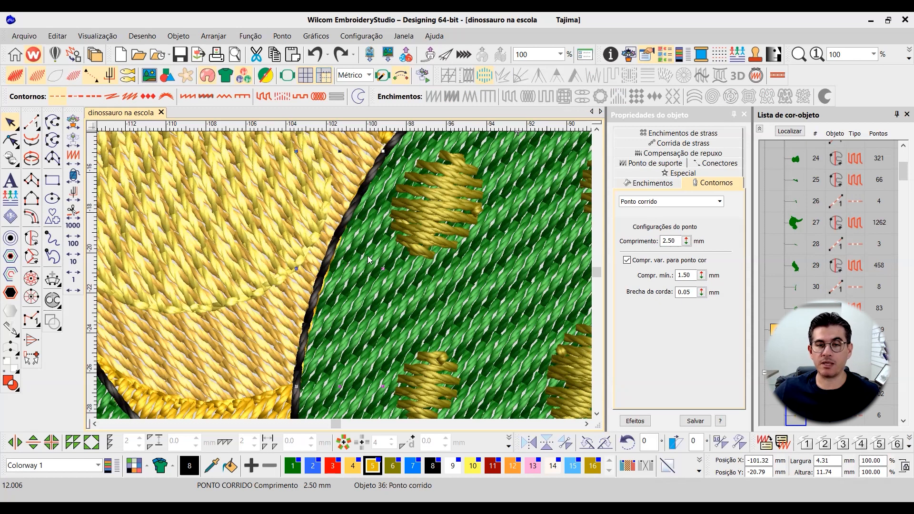
scroll(310, 285, "down", 1)
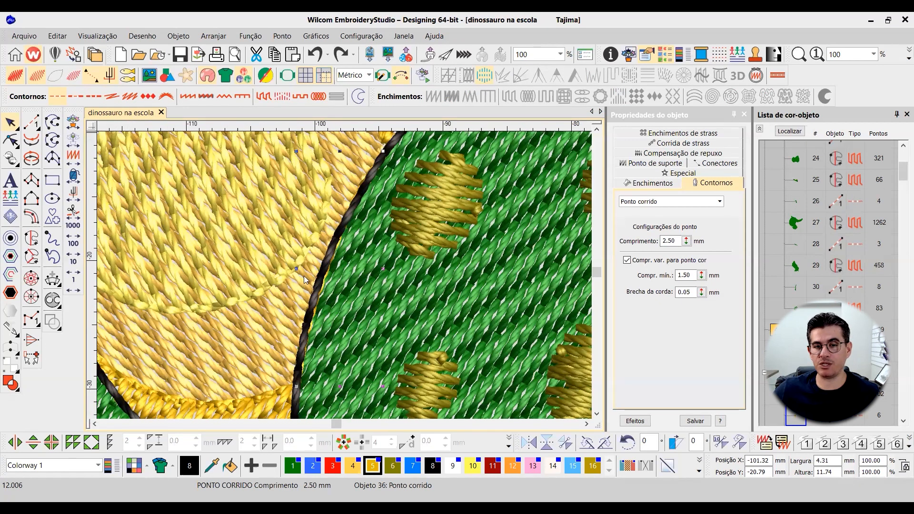
scroll(305, 286, "down", 1)
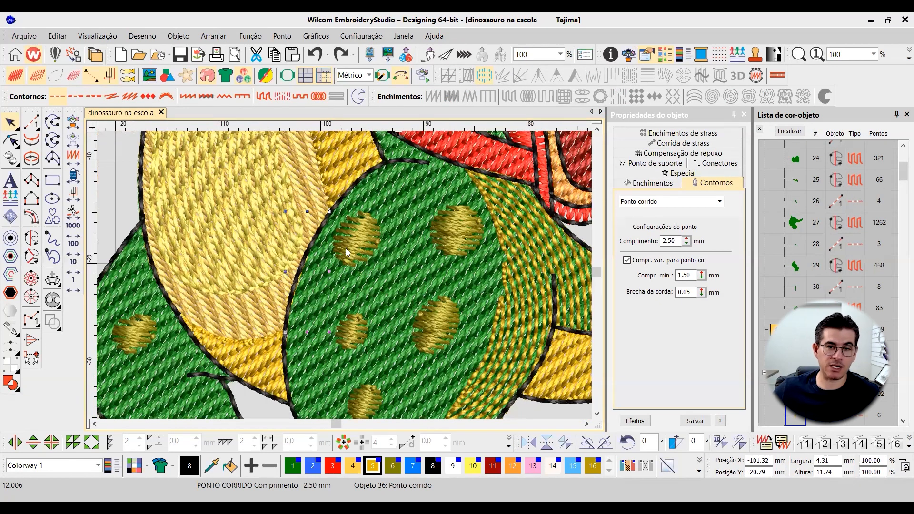
scroll(501, 255, "up", 3)
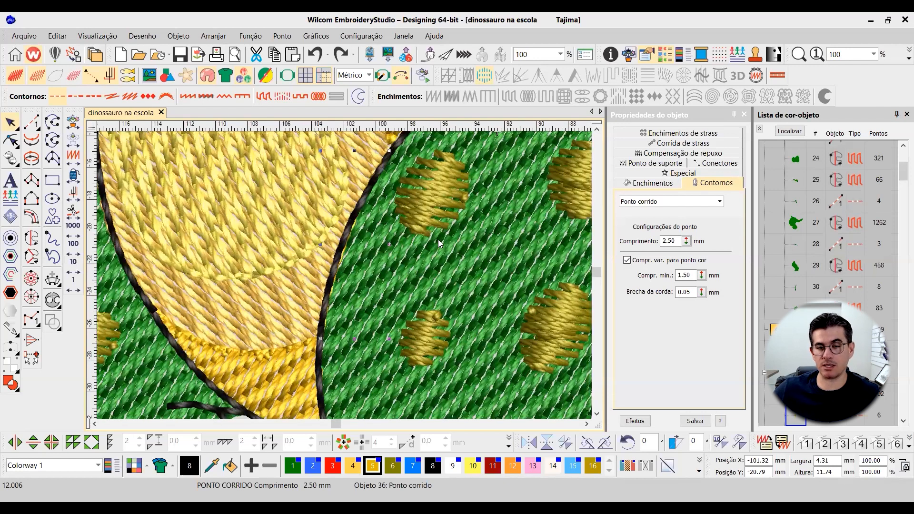
key("Escape")
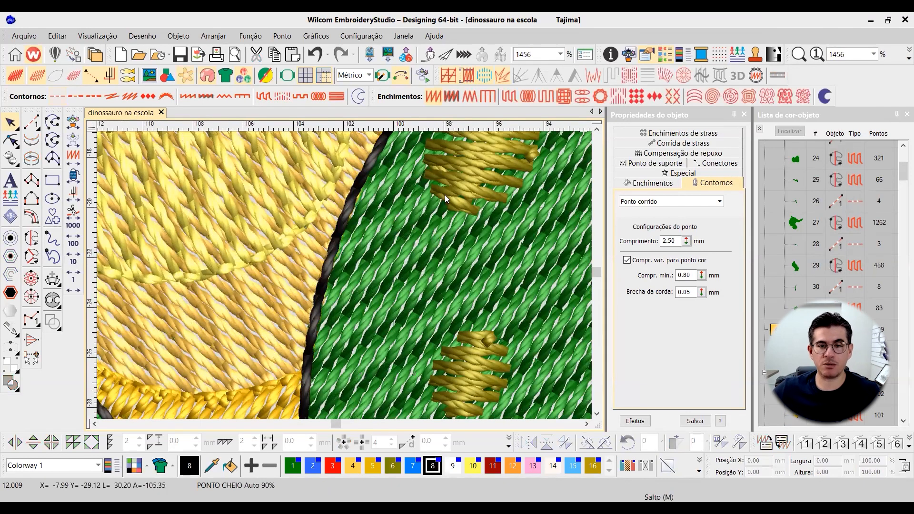
- Examine the black outline between the belly and spotted thigh, and view the whole dinosaur design
scroll(348, 287, "down", 2)
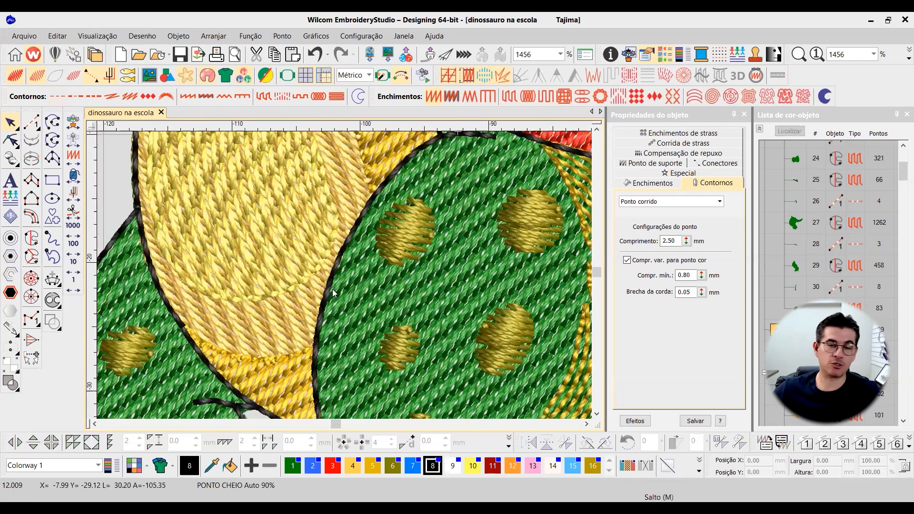
scroll(367, 248, "down", 2)
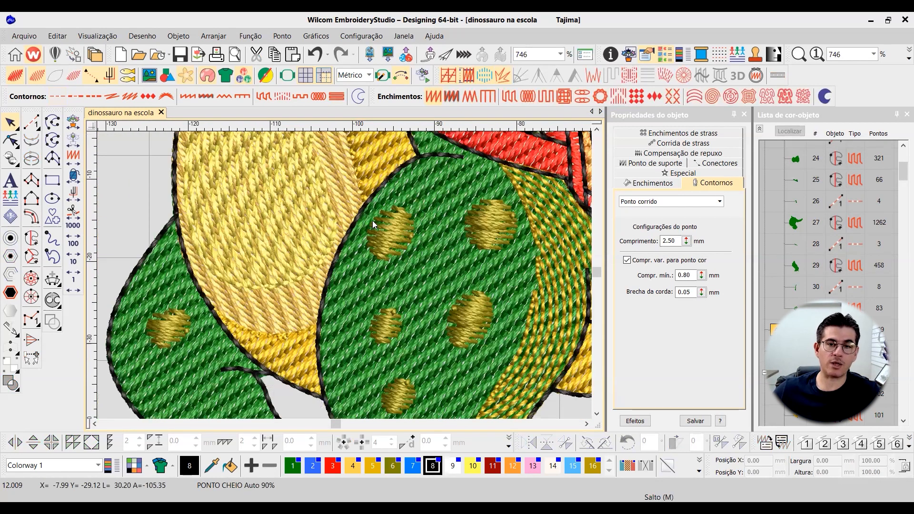
scroll(374, 225, "down", 2)
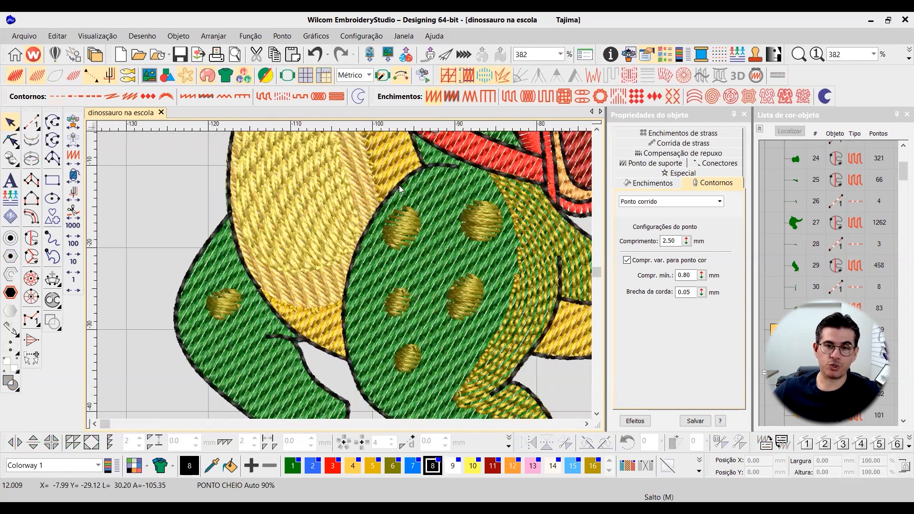
scroll(363, 249, "up", 3)
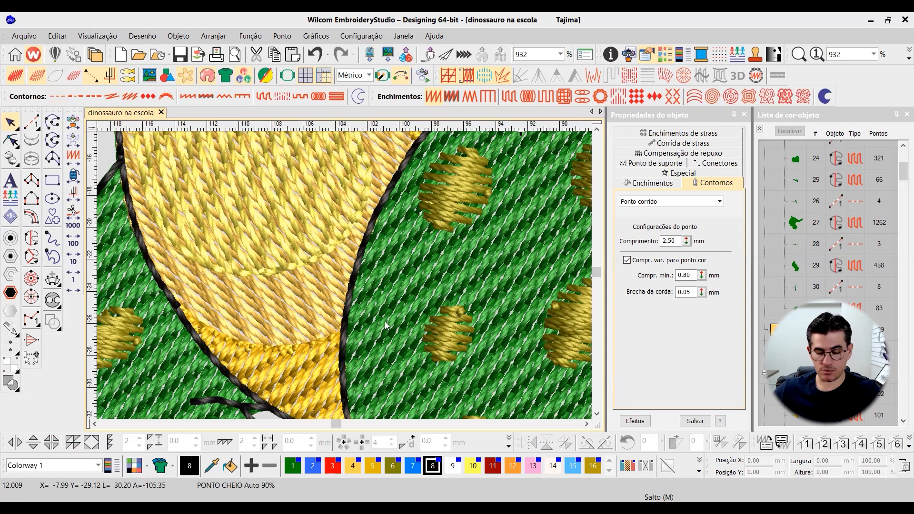
key("0")
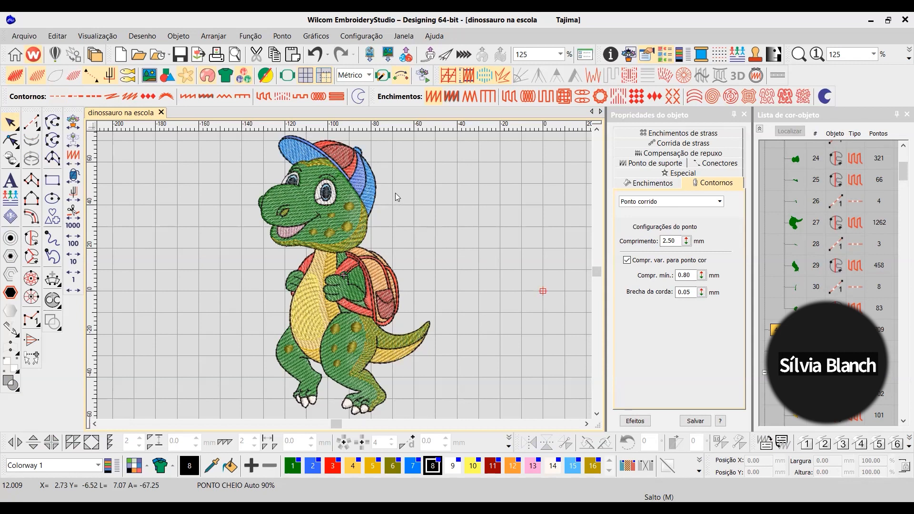
- Collapse the colour groups in the colour-object list and examine the finished stitching on the dinosaur's head and cap
scroll(389, 247, "up", 2)
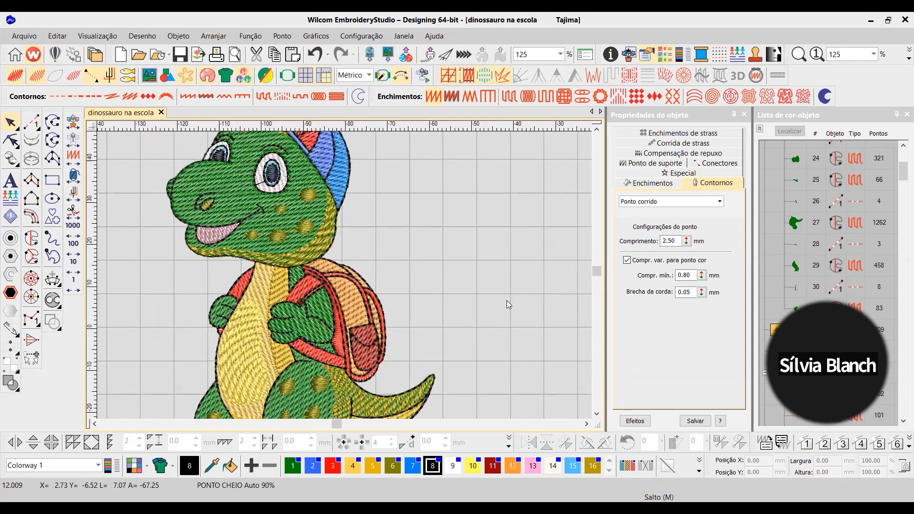
scroll(508, 305, "up", 2)
scroll(446, 395, "down", 2)
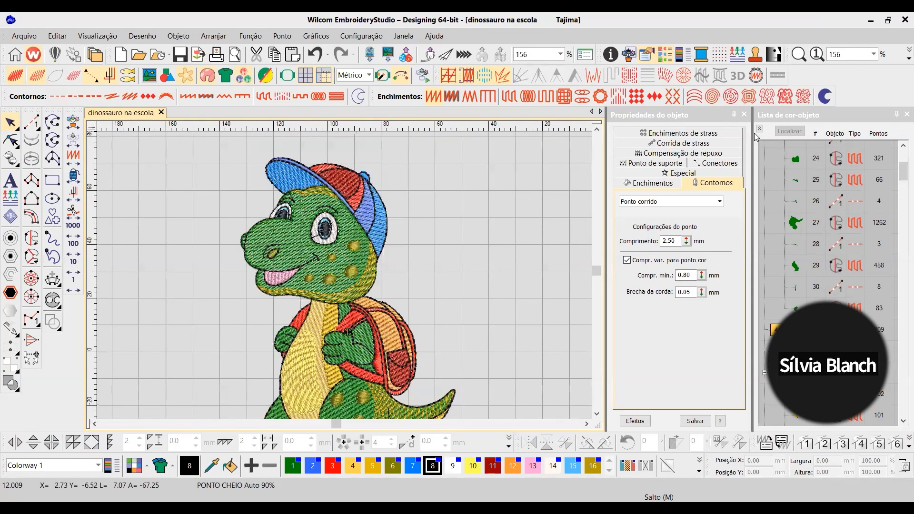
left_click(759, 129)
scroll(348, 281, "up", 1)
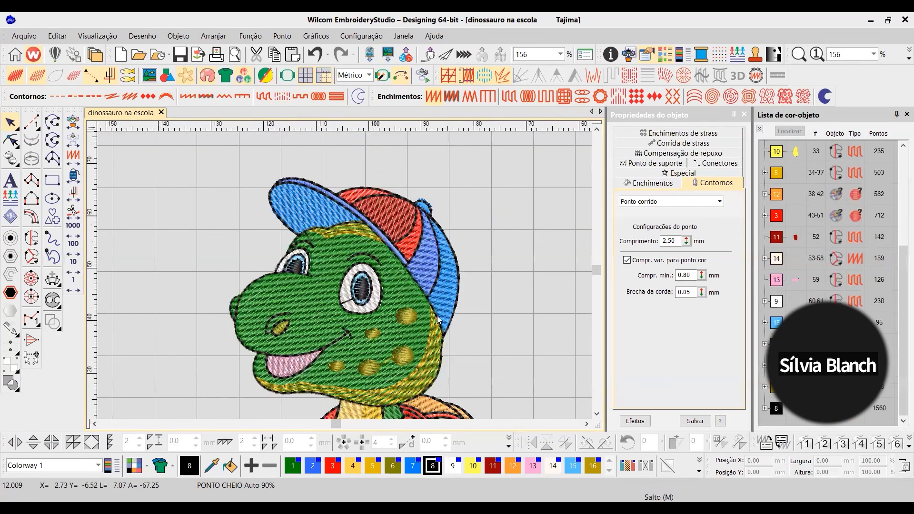
scroll(439, 320, "up", 1)
scroll(450, 315, "up", 1)
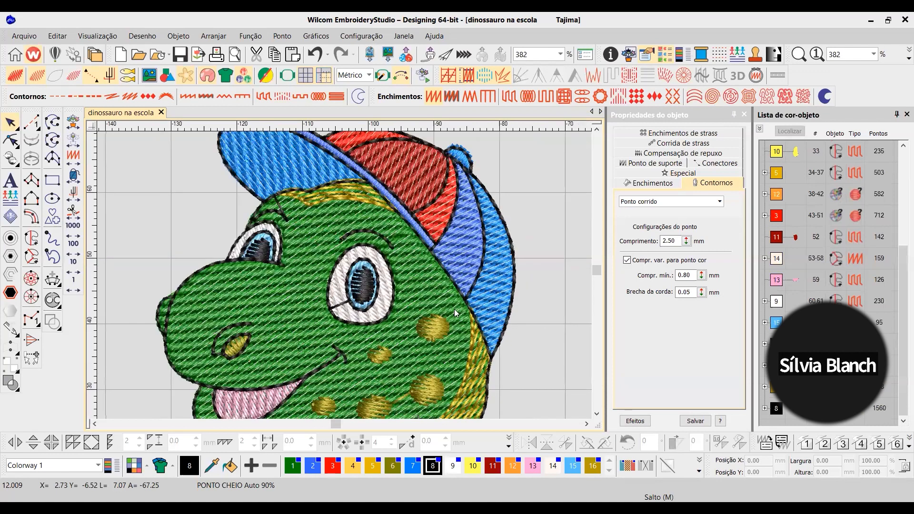
left_click(596, 129)
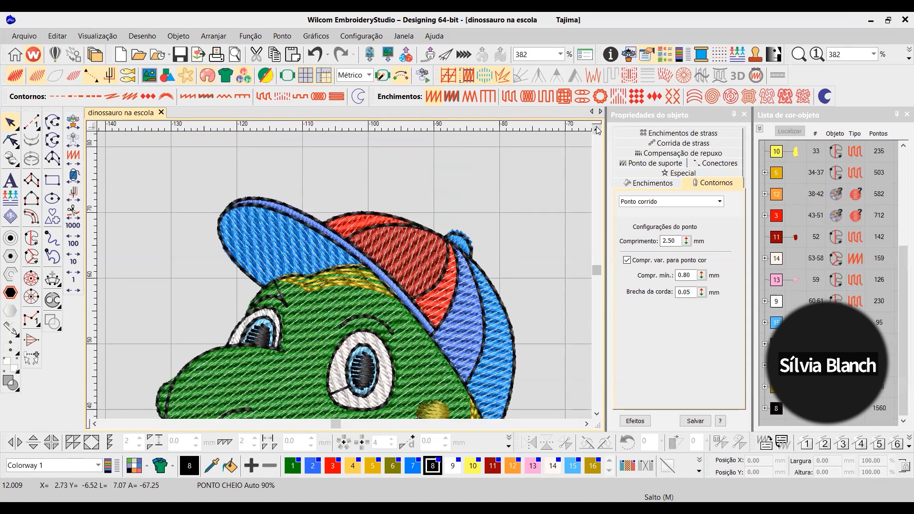
scroll(352, 281, "down", 2)
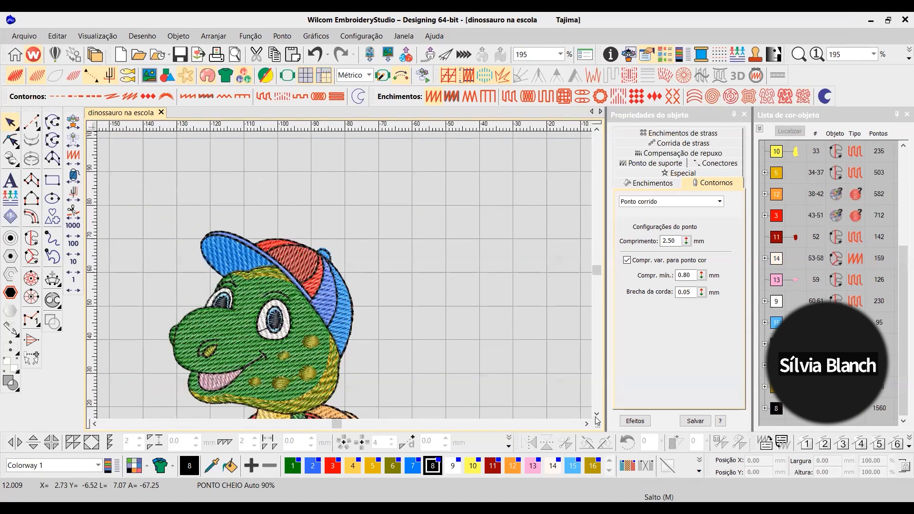
left_click(596, 414)
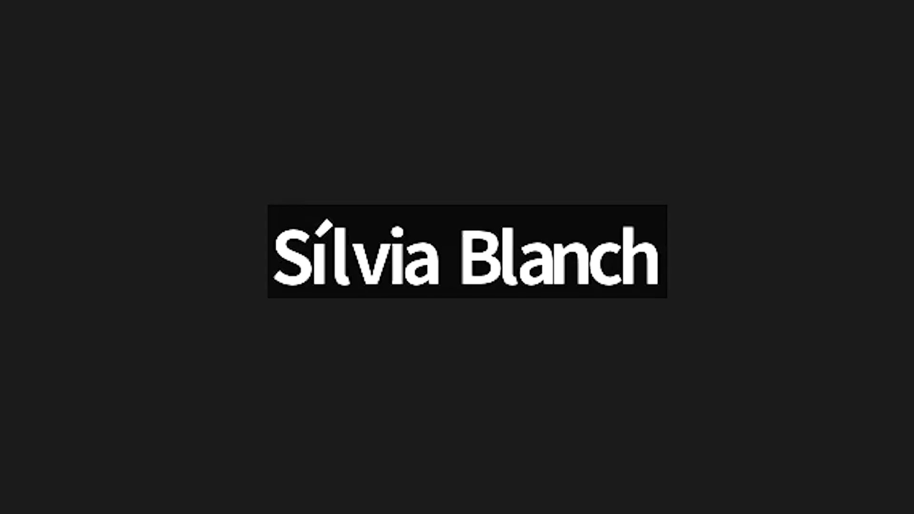